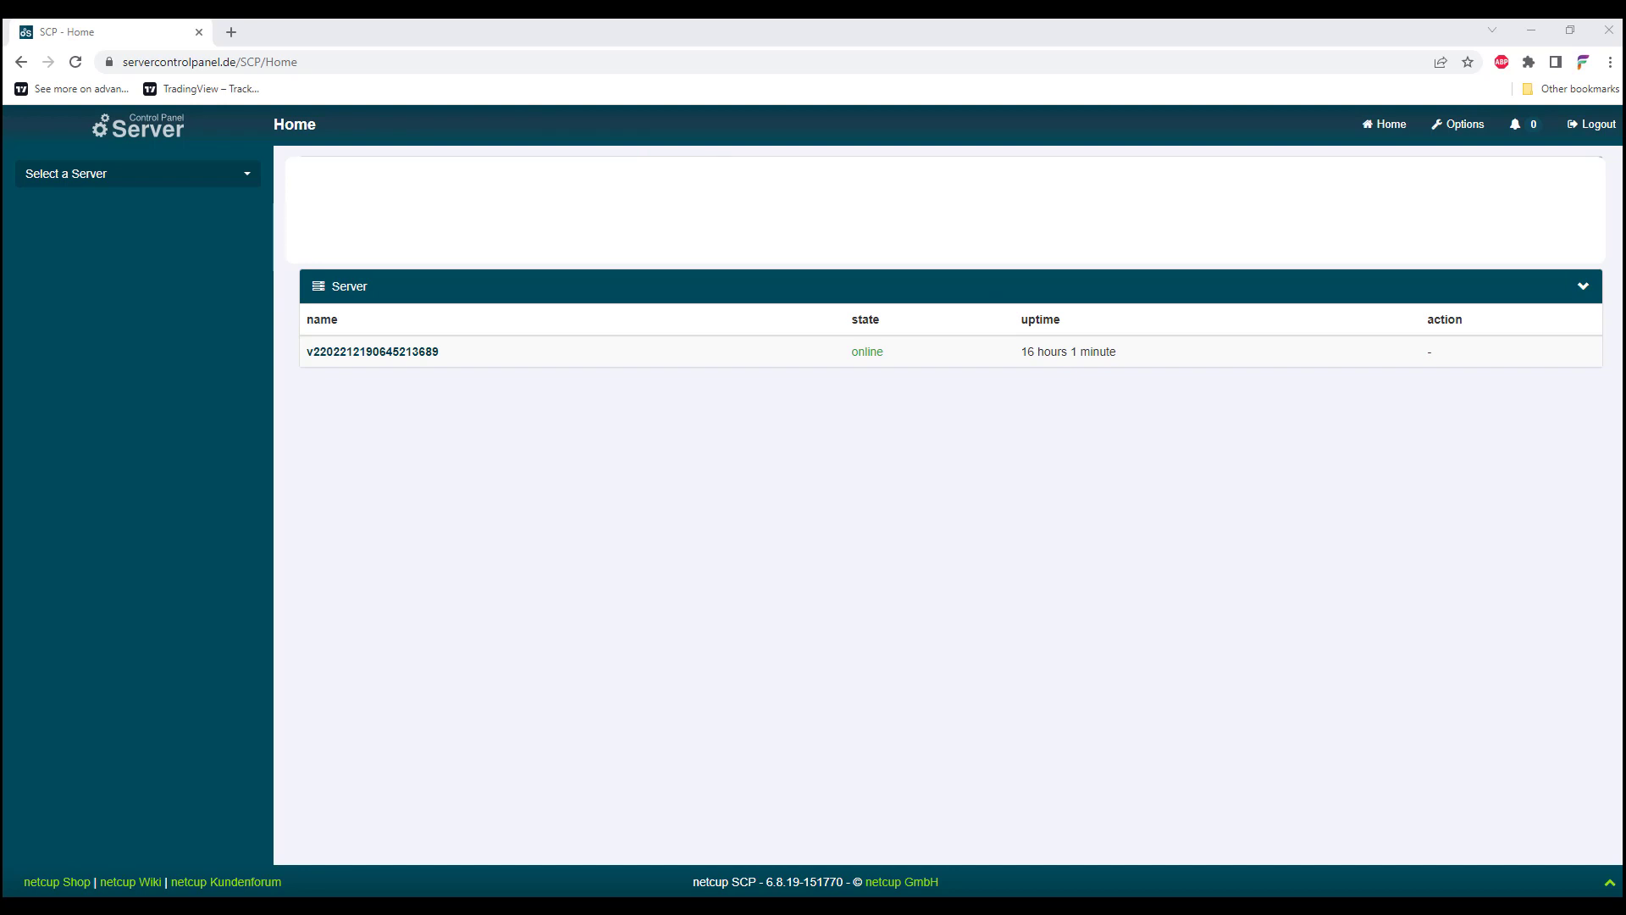
Select the only listed server and open its Media > DVD Drive settings
left_click(125, 181)
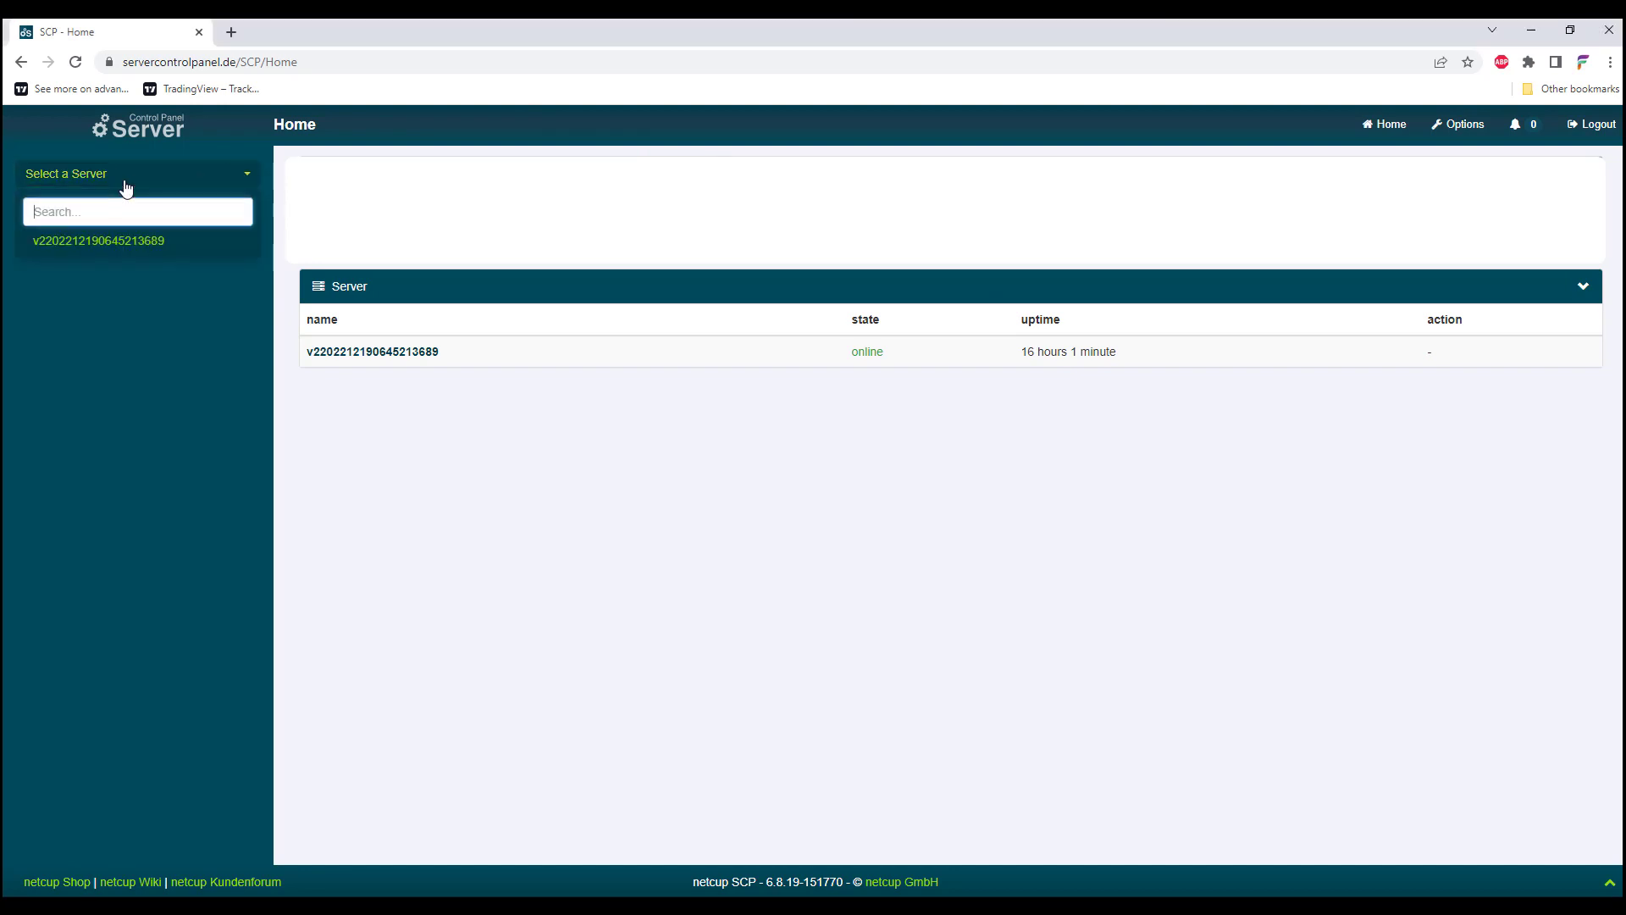
left_click(95, 243)
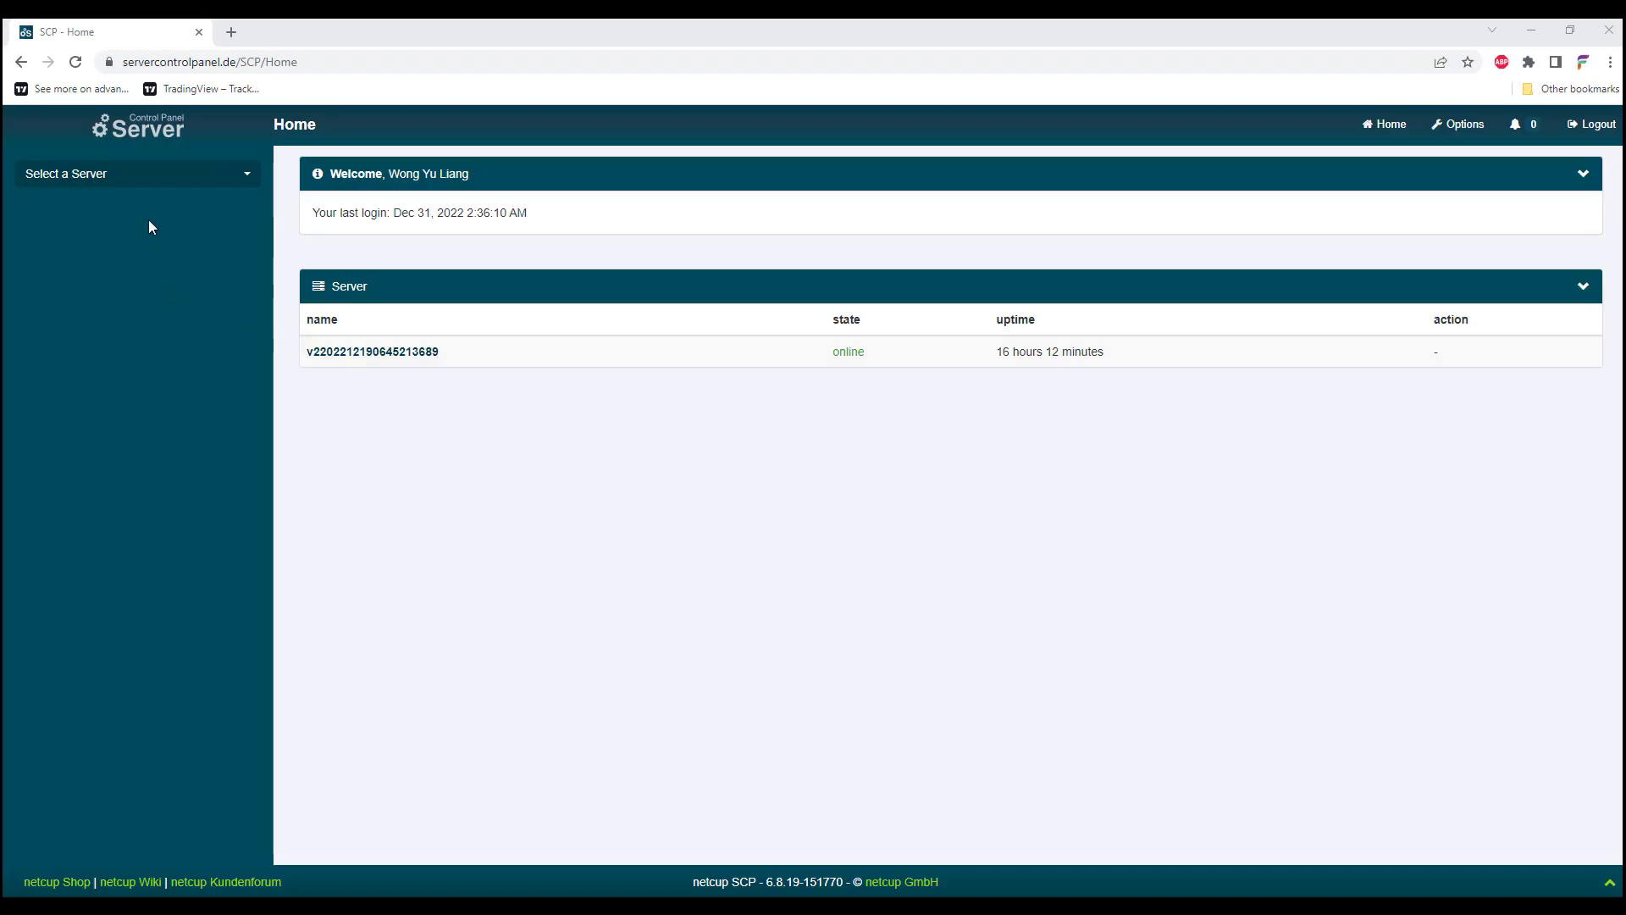
left_click(101, 180)
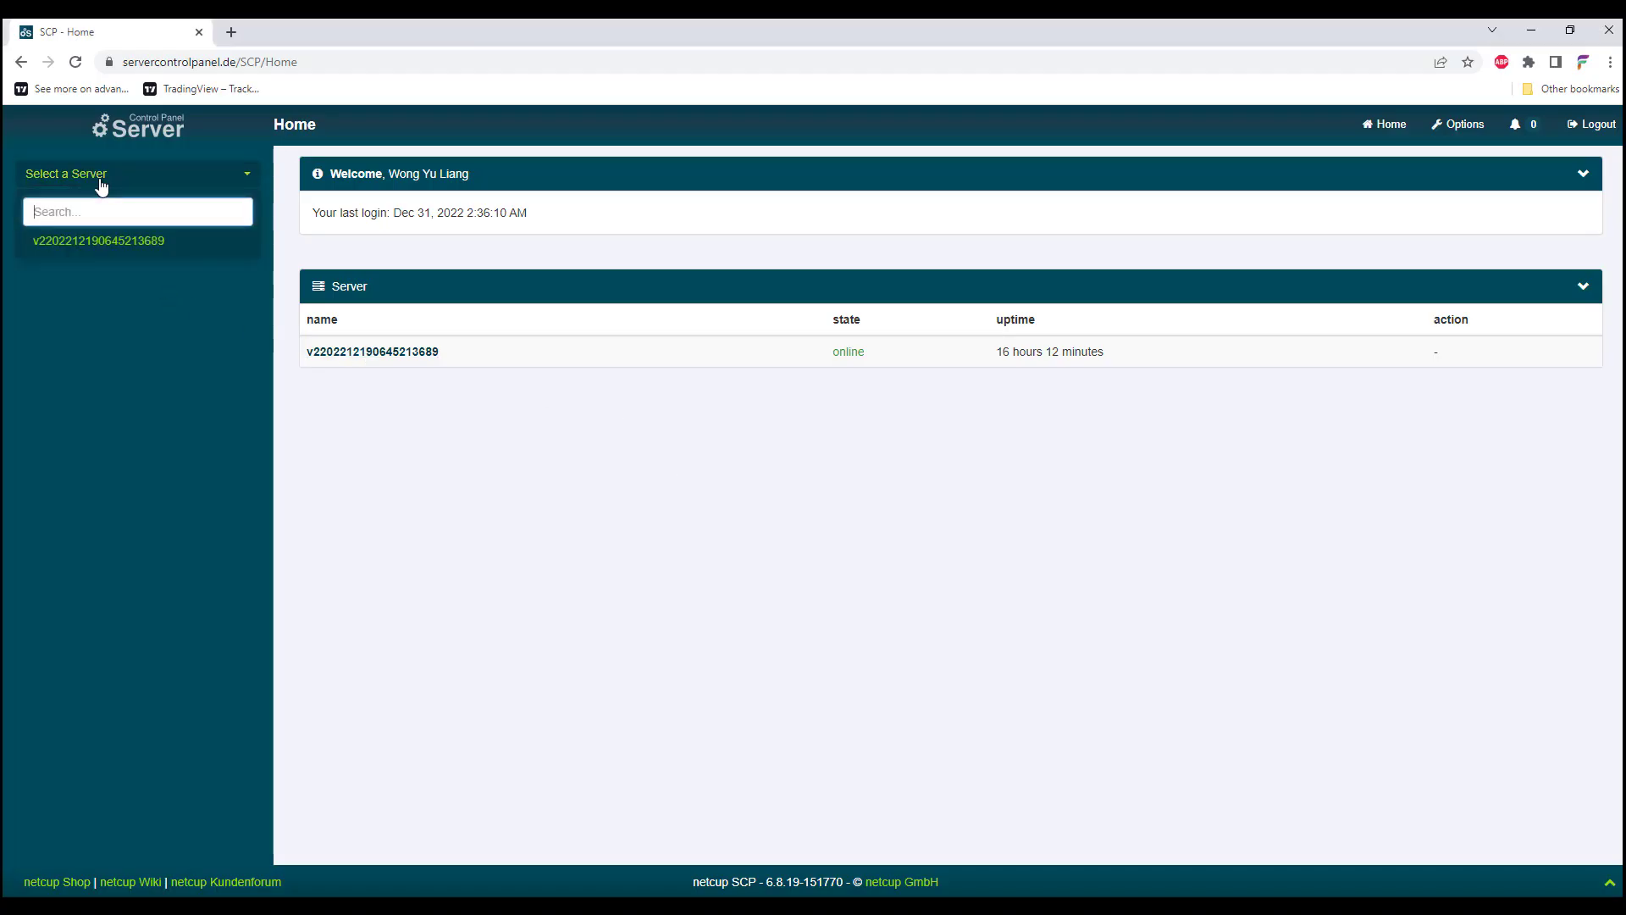
left_click(80, 243)
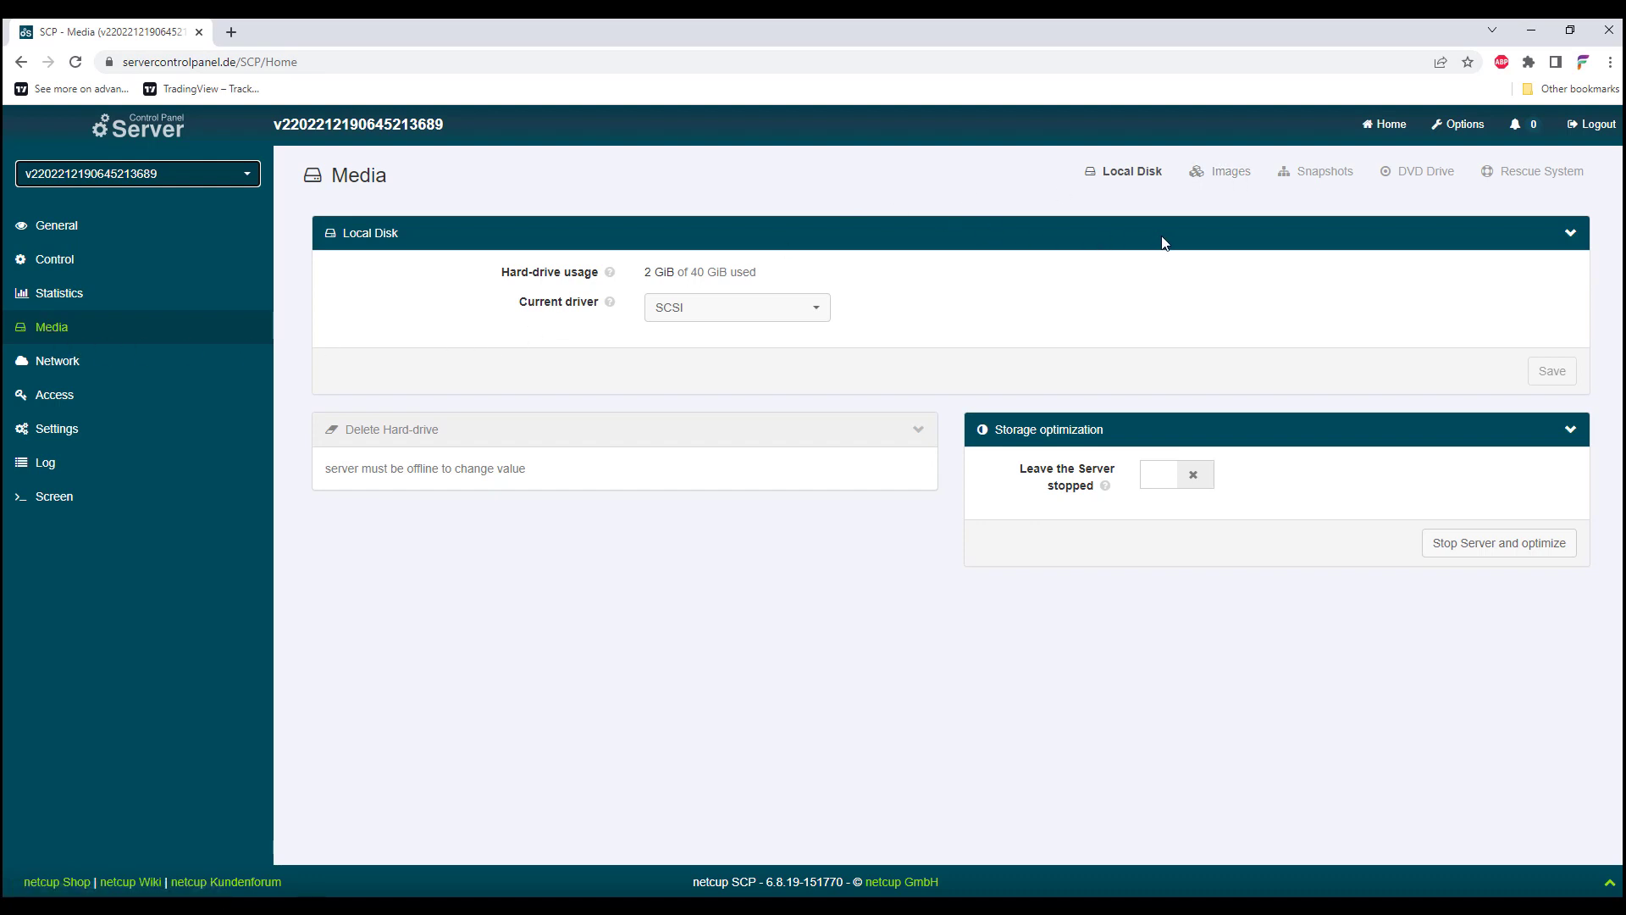
left_click(1413, 174)
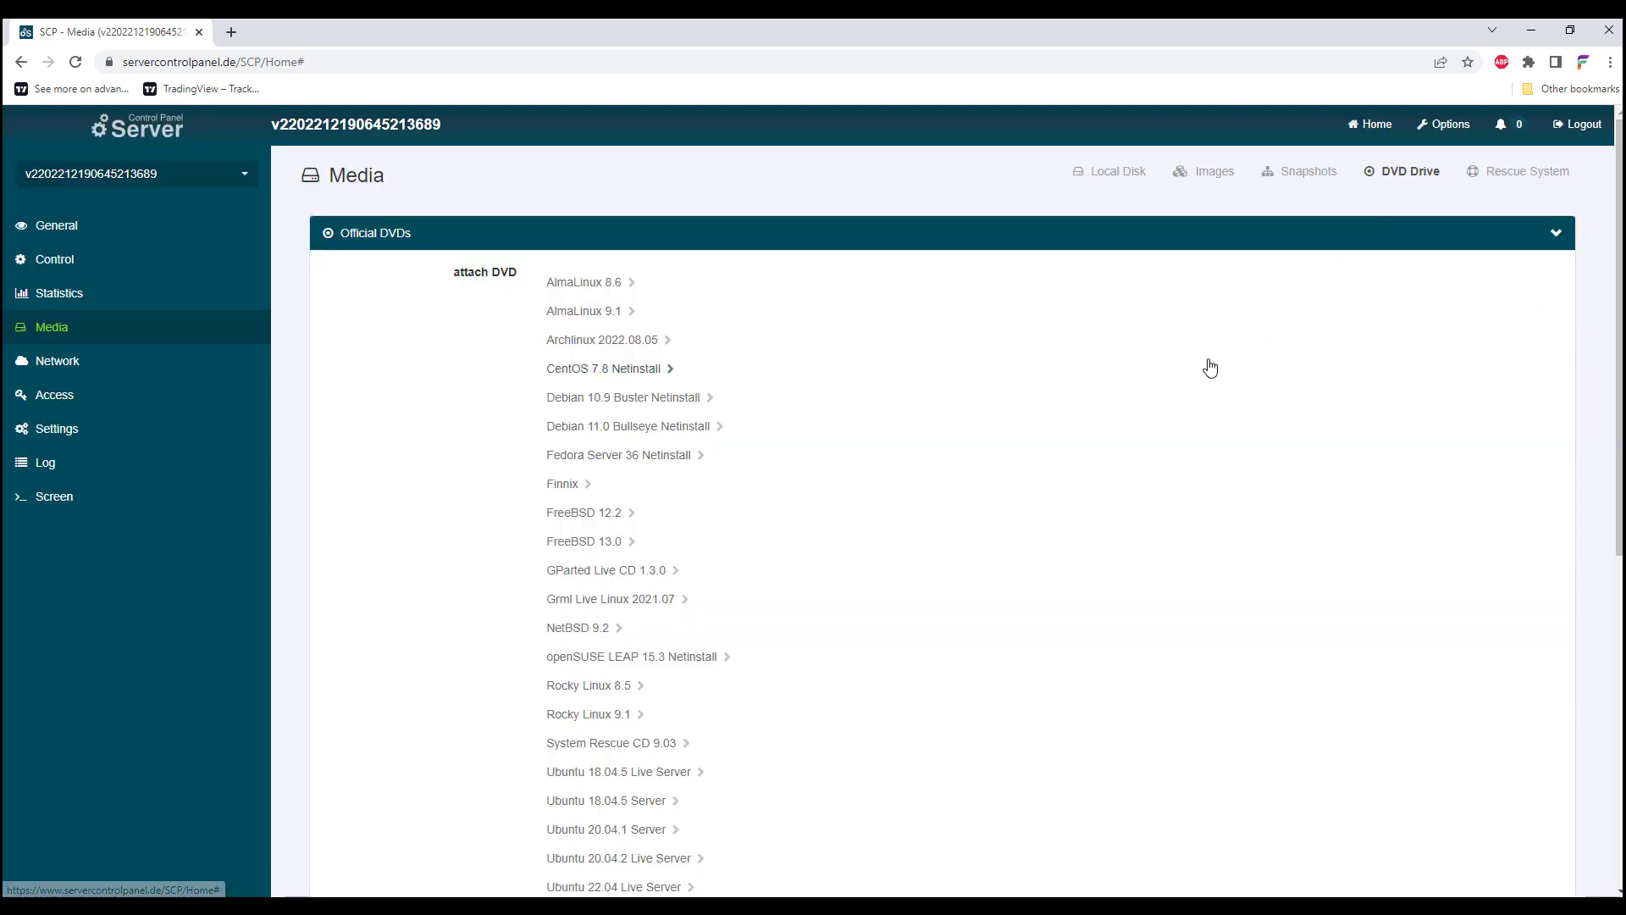
Scroll to 'Login data to FTP' and highlight the FTP hostname, port and /cdrom path
scroll(1209, 364, "down", 3)
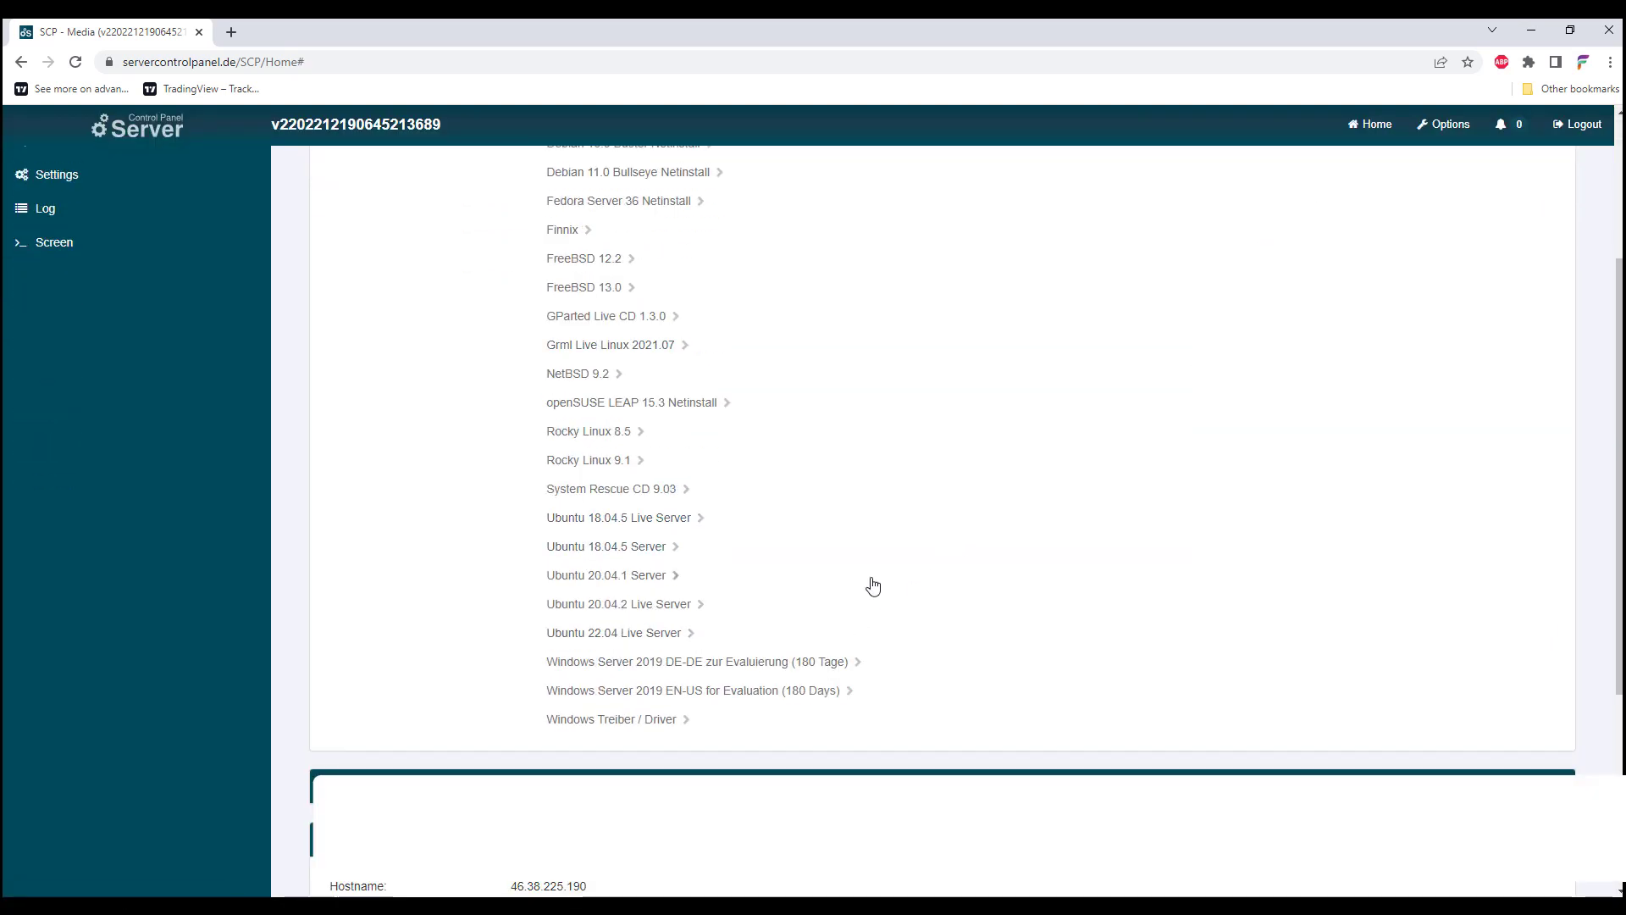
scroll(847, 567, "down", 1)
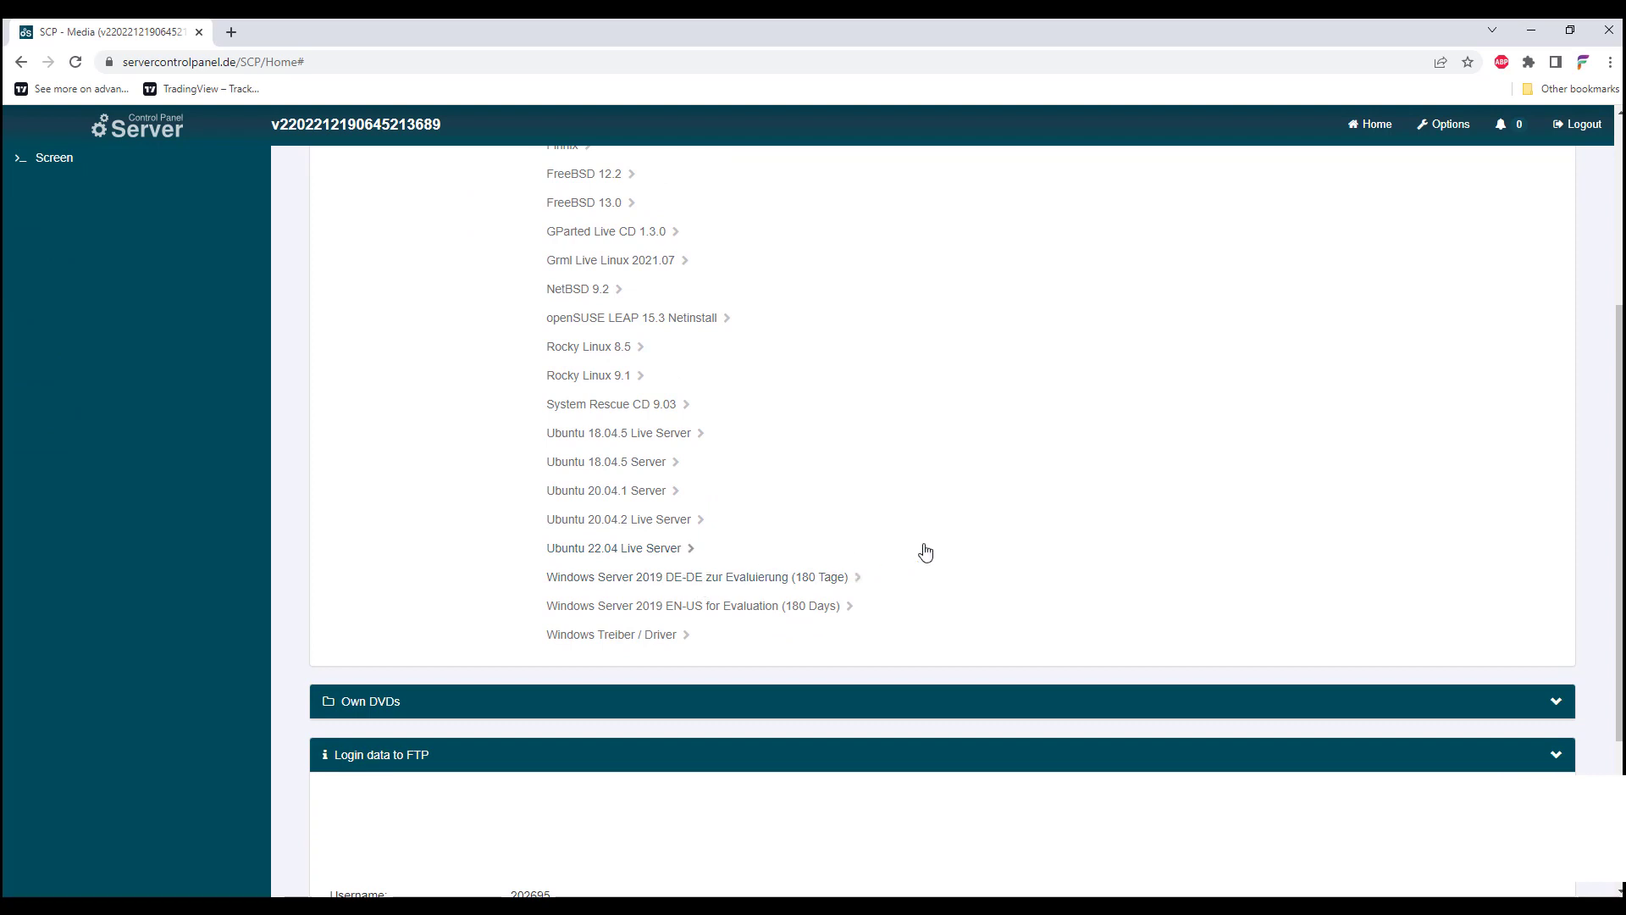
scroll(924, 550, "down", 1)
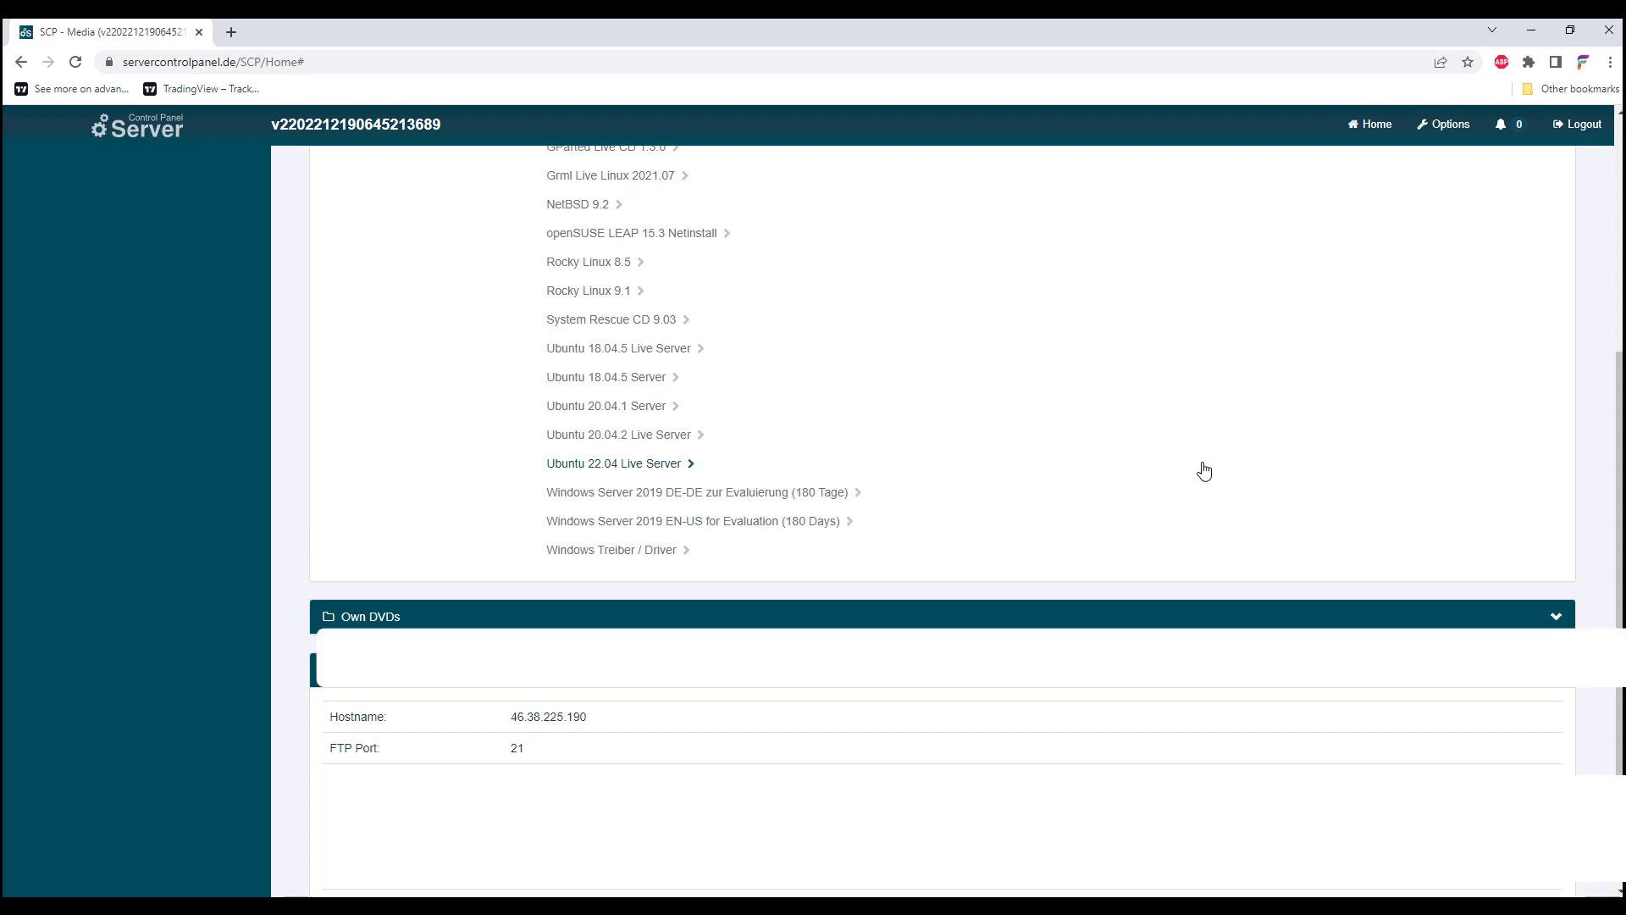
scroll(1203, 468, "down", 2)
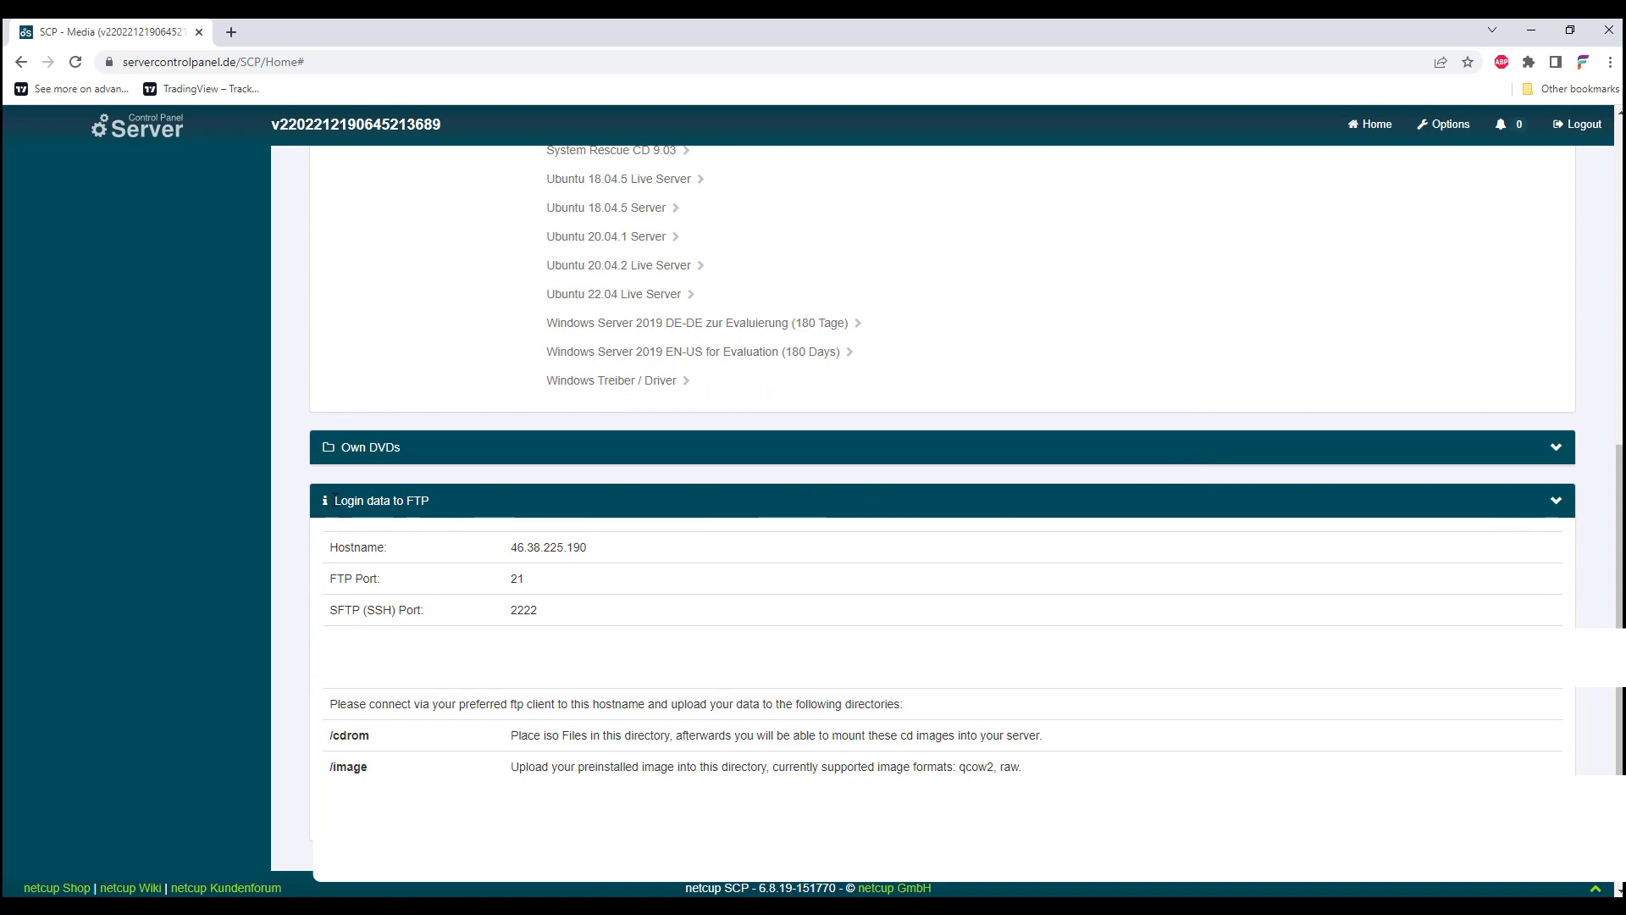
left_click_drag(342, 499, 437, 500)
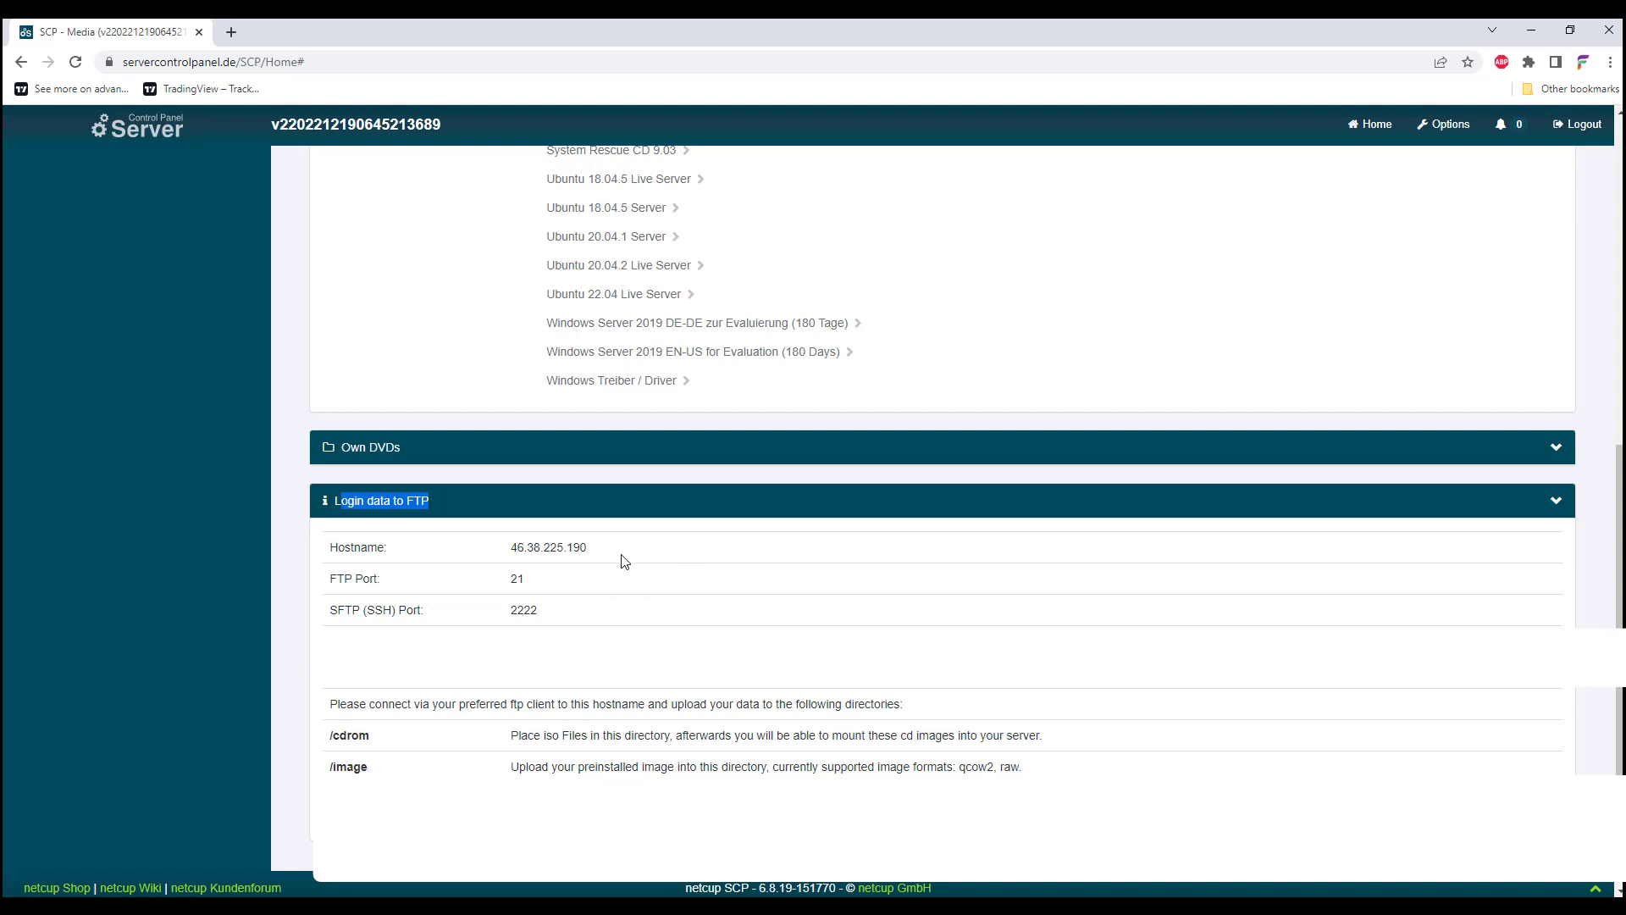
left_click_drag(508, 549, 635, 555)
left_click(585, 584)
left_click(559, 595)
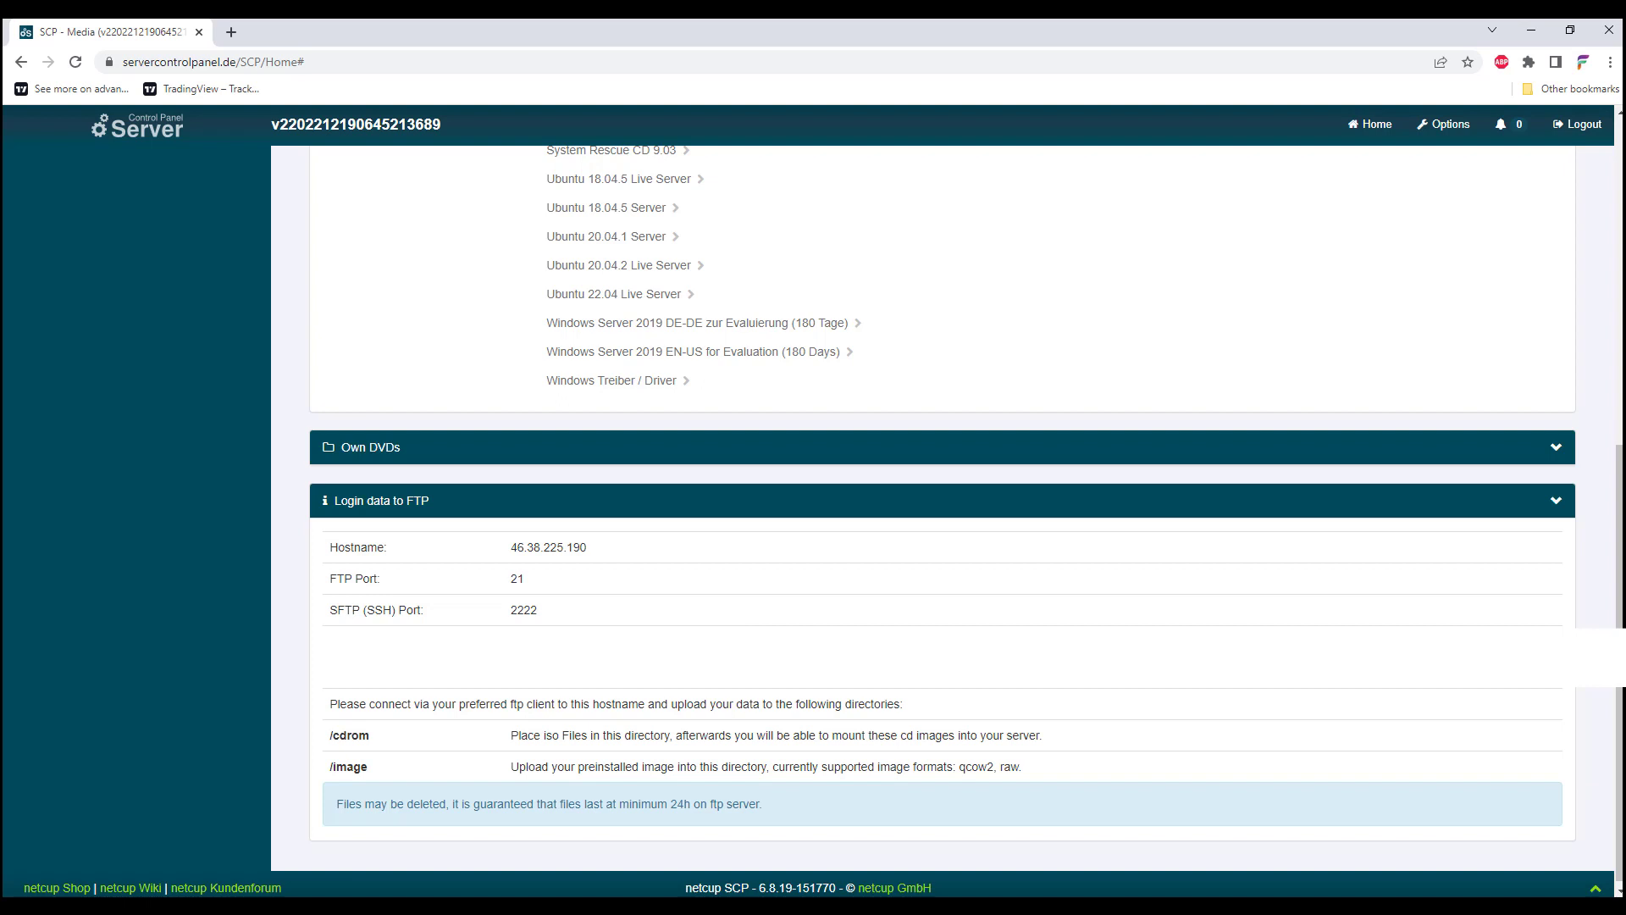
mouse_move(331, 739)
left_mouse_down()
mouse_move(399, 741)
mouse_move(353, 719)
left_mouse_up()
left_click(383, 738)
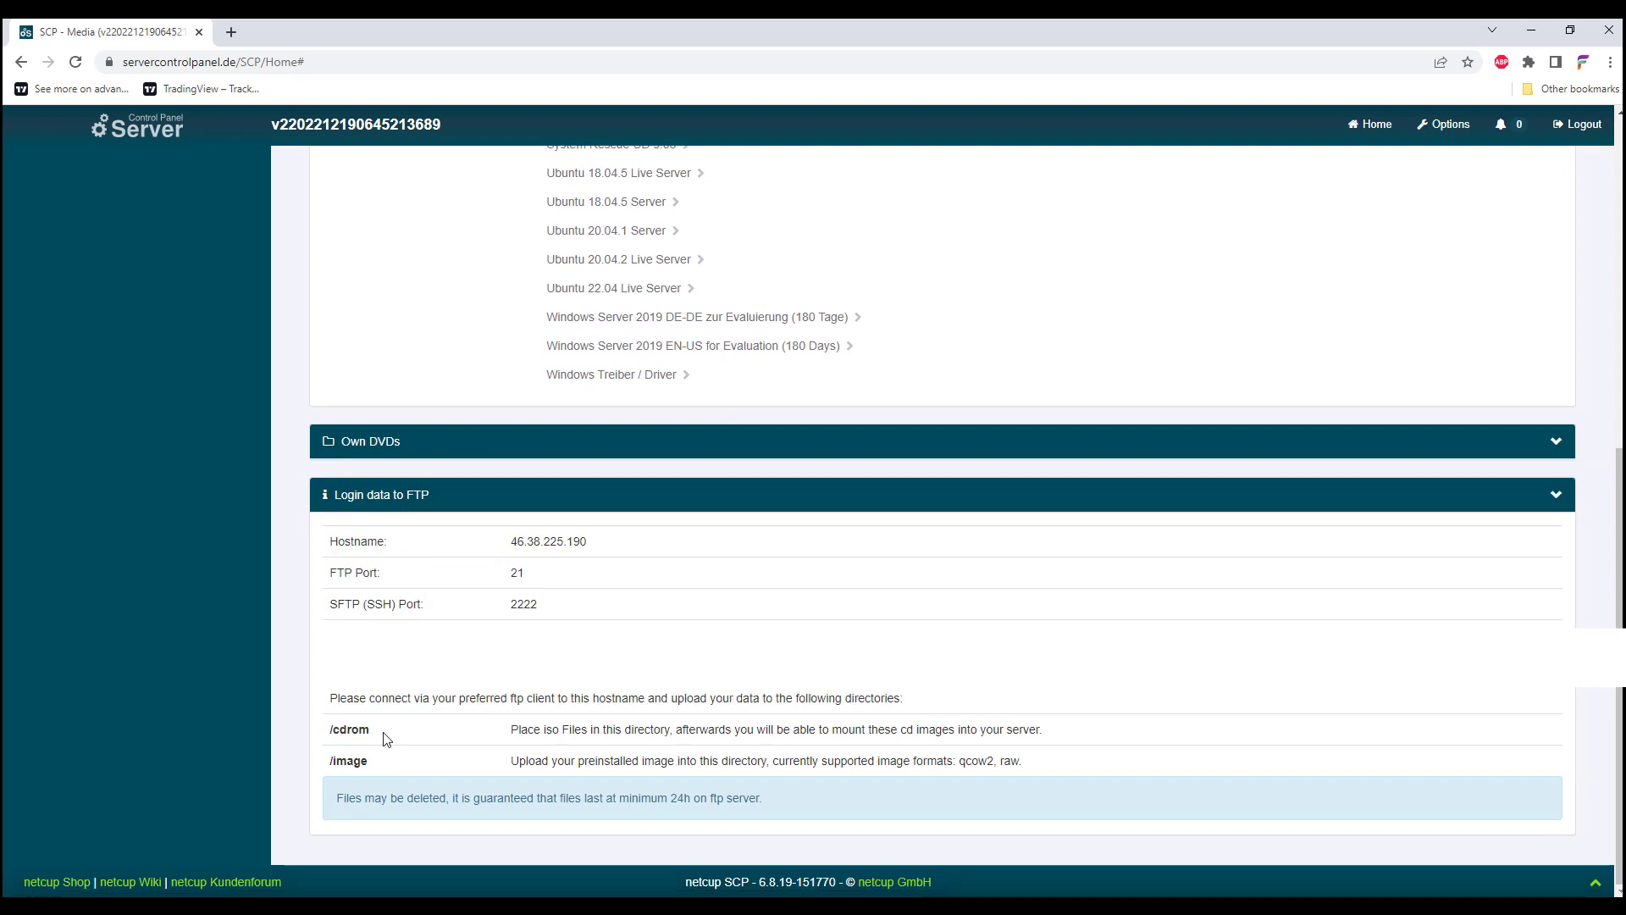
left_click_drag(381, 740, 335, 734)
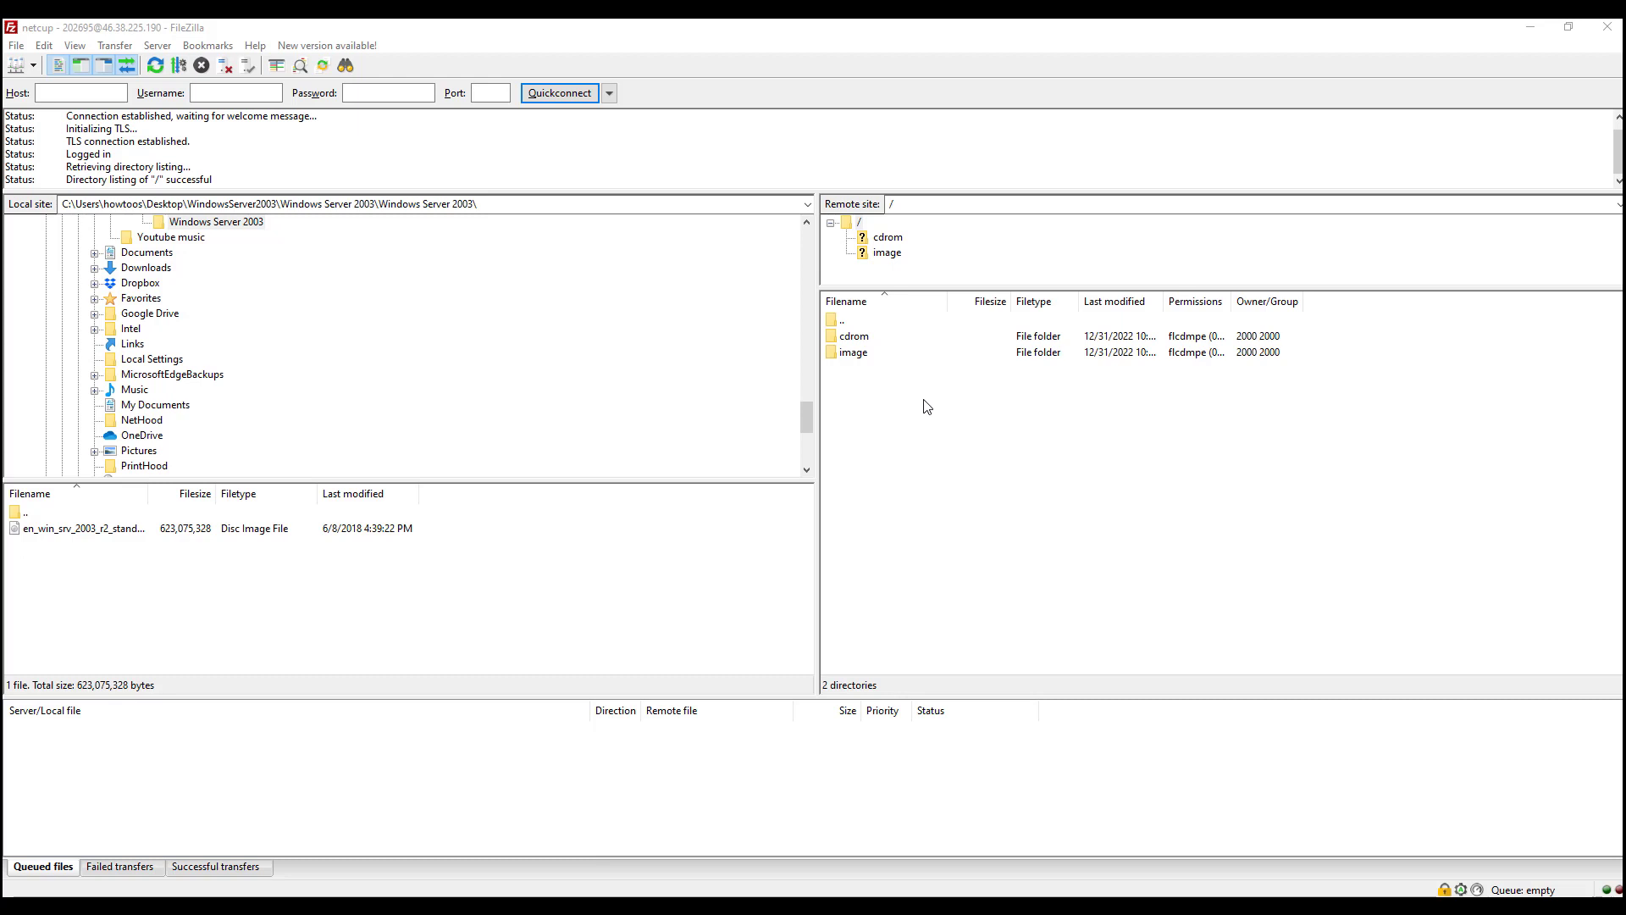
Open the remote /cdrom folder and drag the Windows Server 2003 ISO into it to upload
double_click(866, 343)
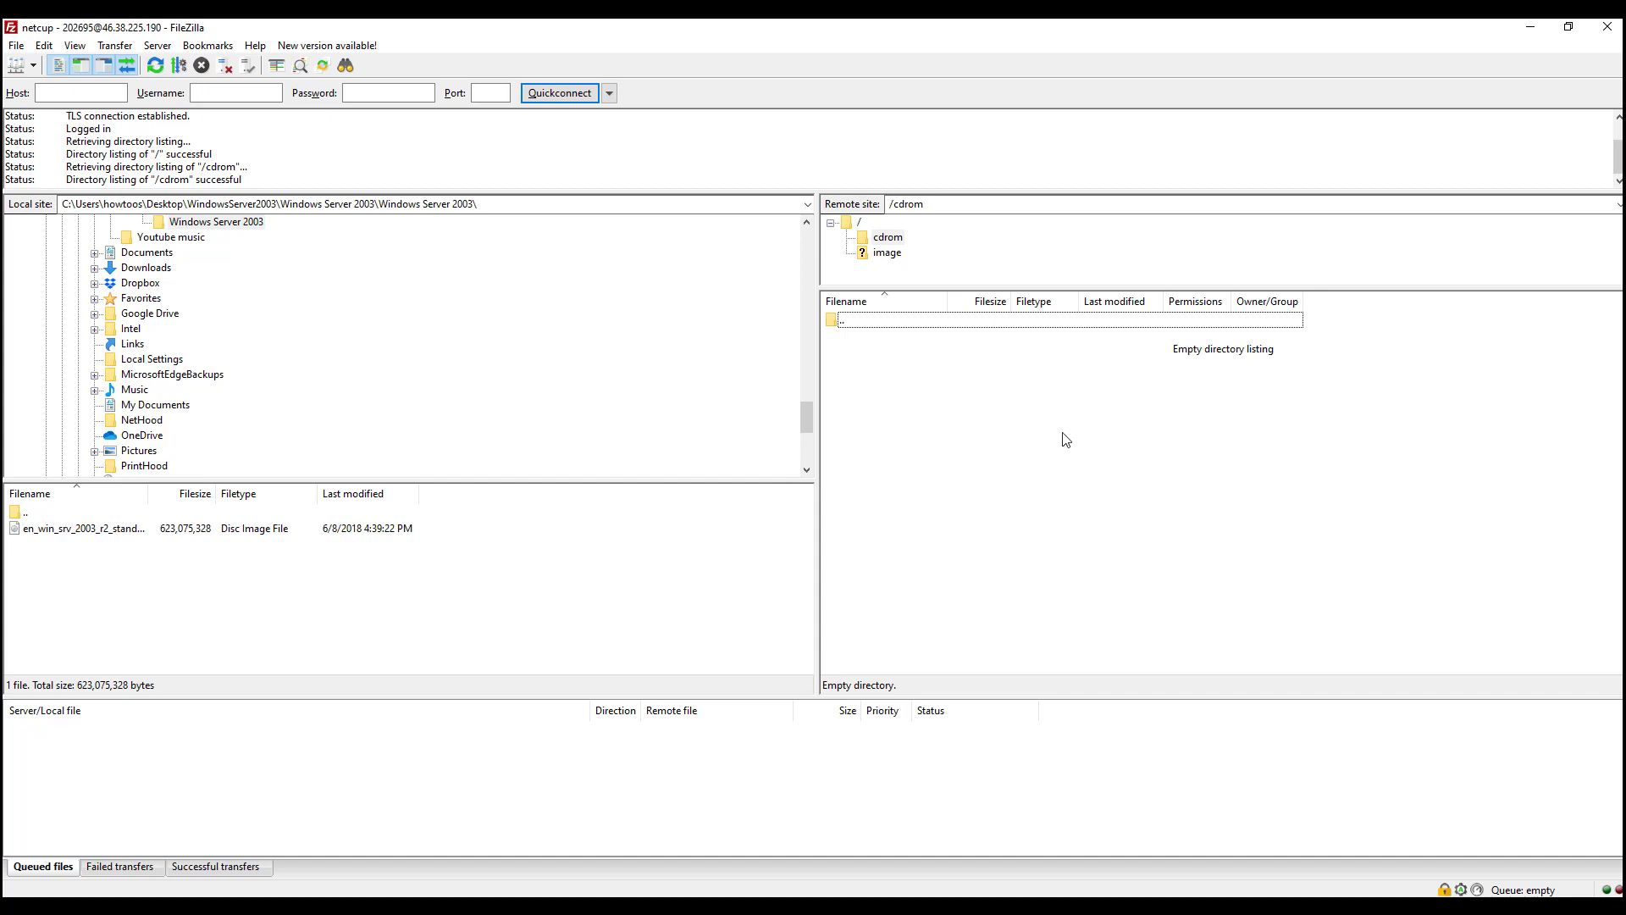
left_click_drag(276, 581, 1011, 536)
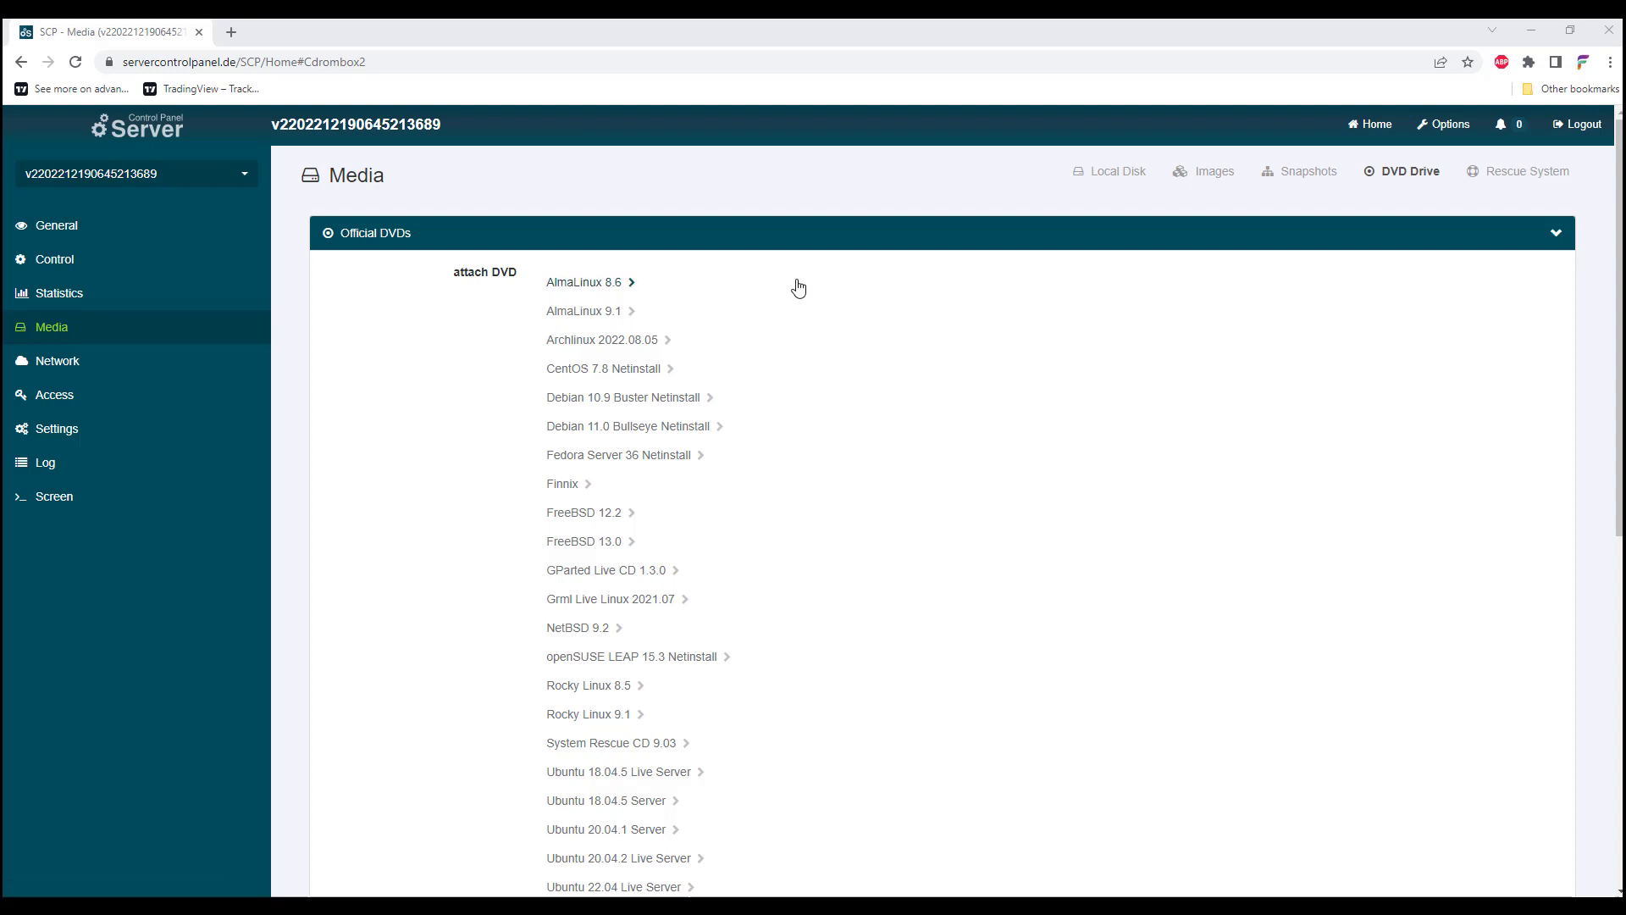
Reload the DVD Drive tab and expand Own DVDs until win2003.iso appears
left_click(1398, 172)
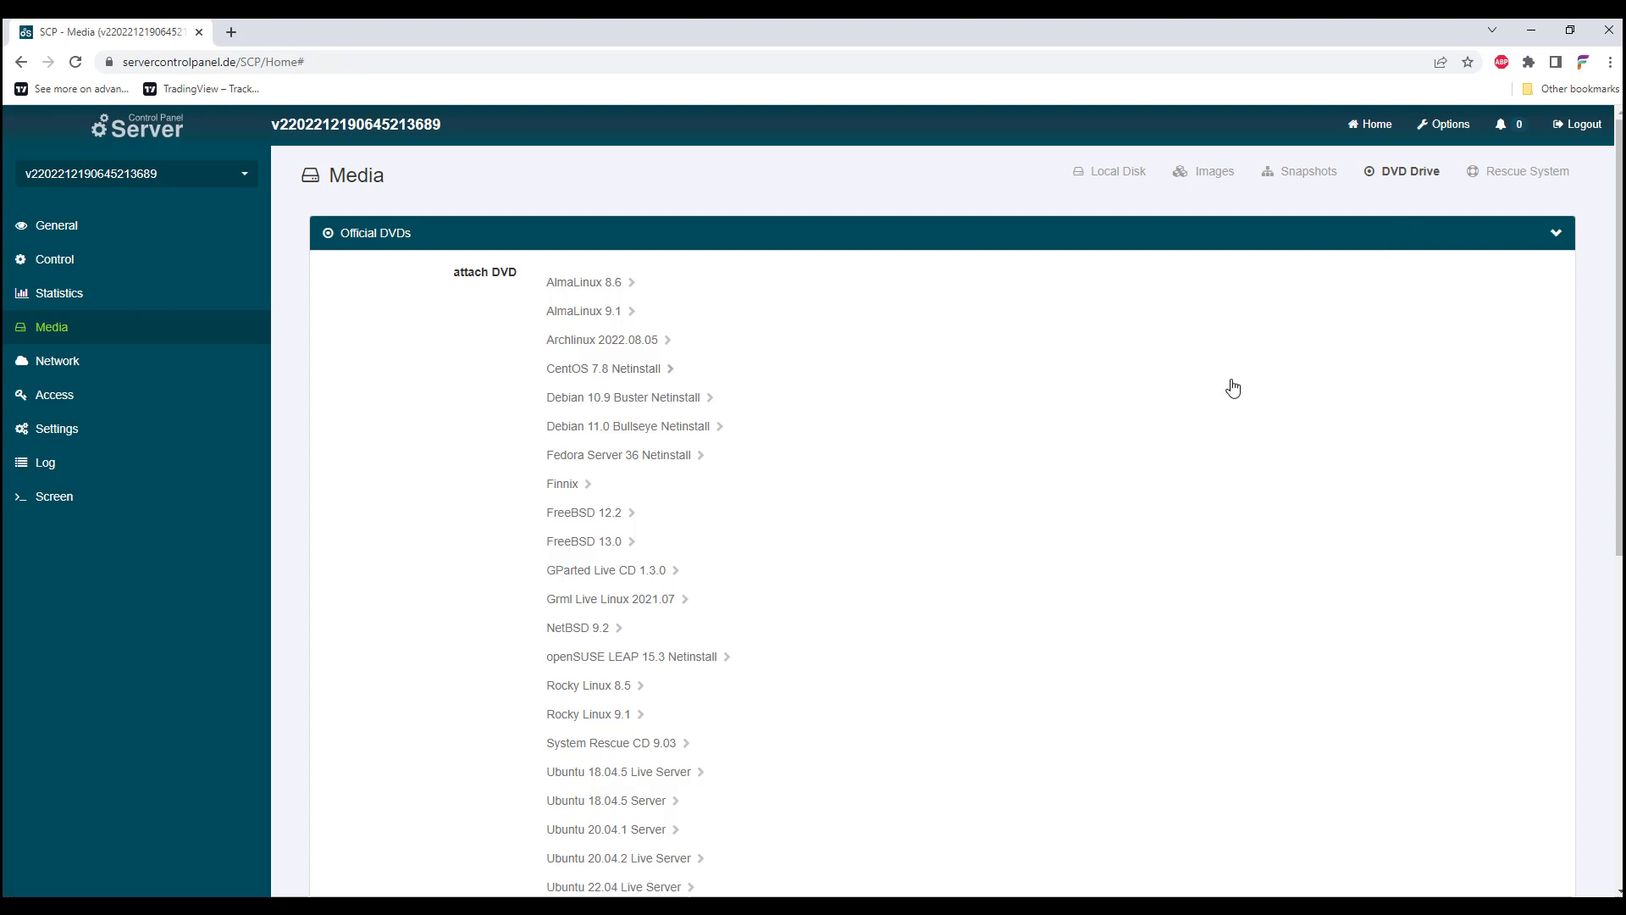
scroll(1233, 396, "down", 3)
scroll(1233, 397, "down", 3)
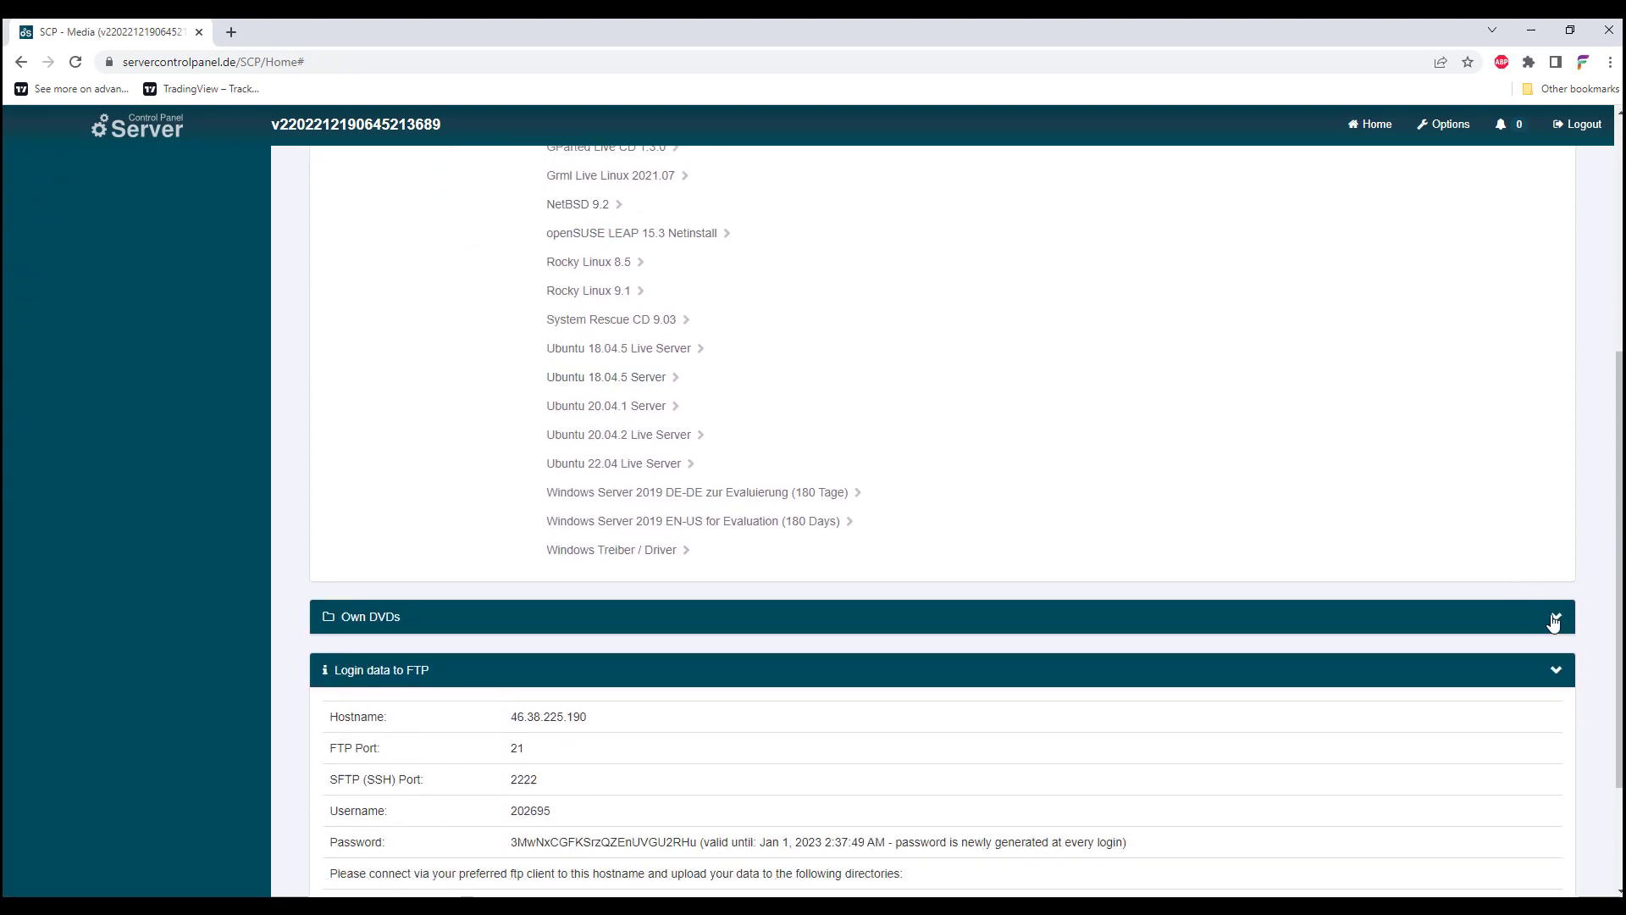
left_click(1556, 621)
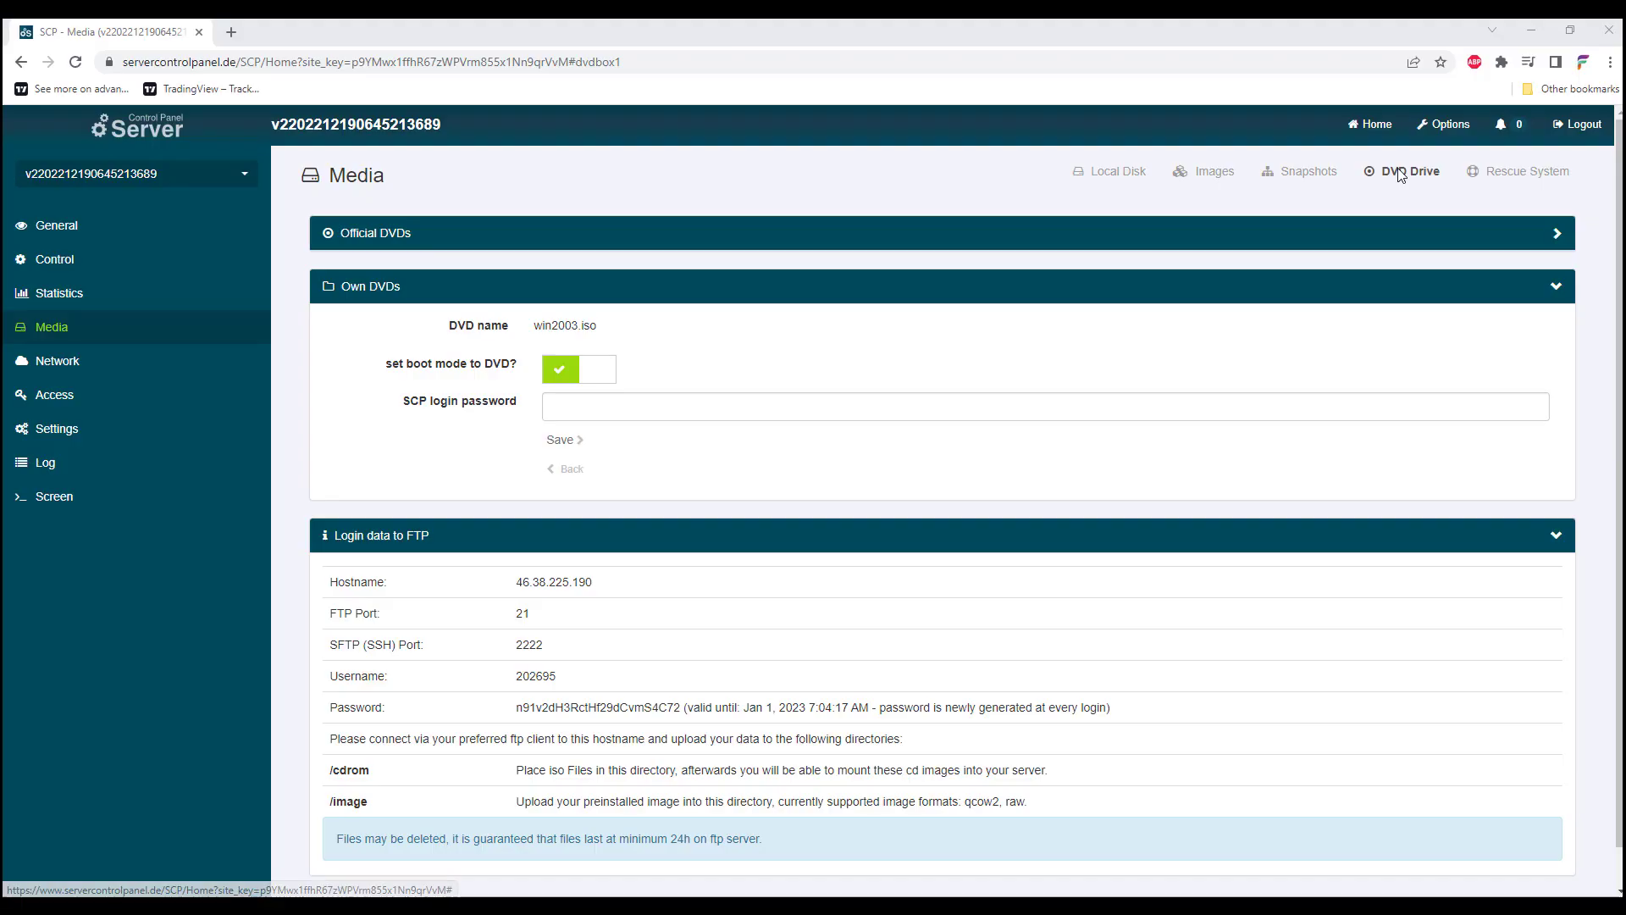
left_click(1401, 175)
scroll(1228, 392, "down", 7)
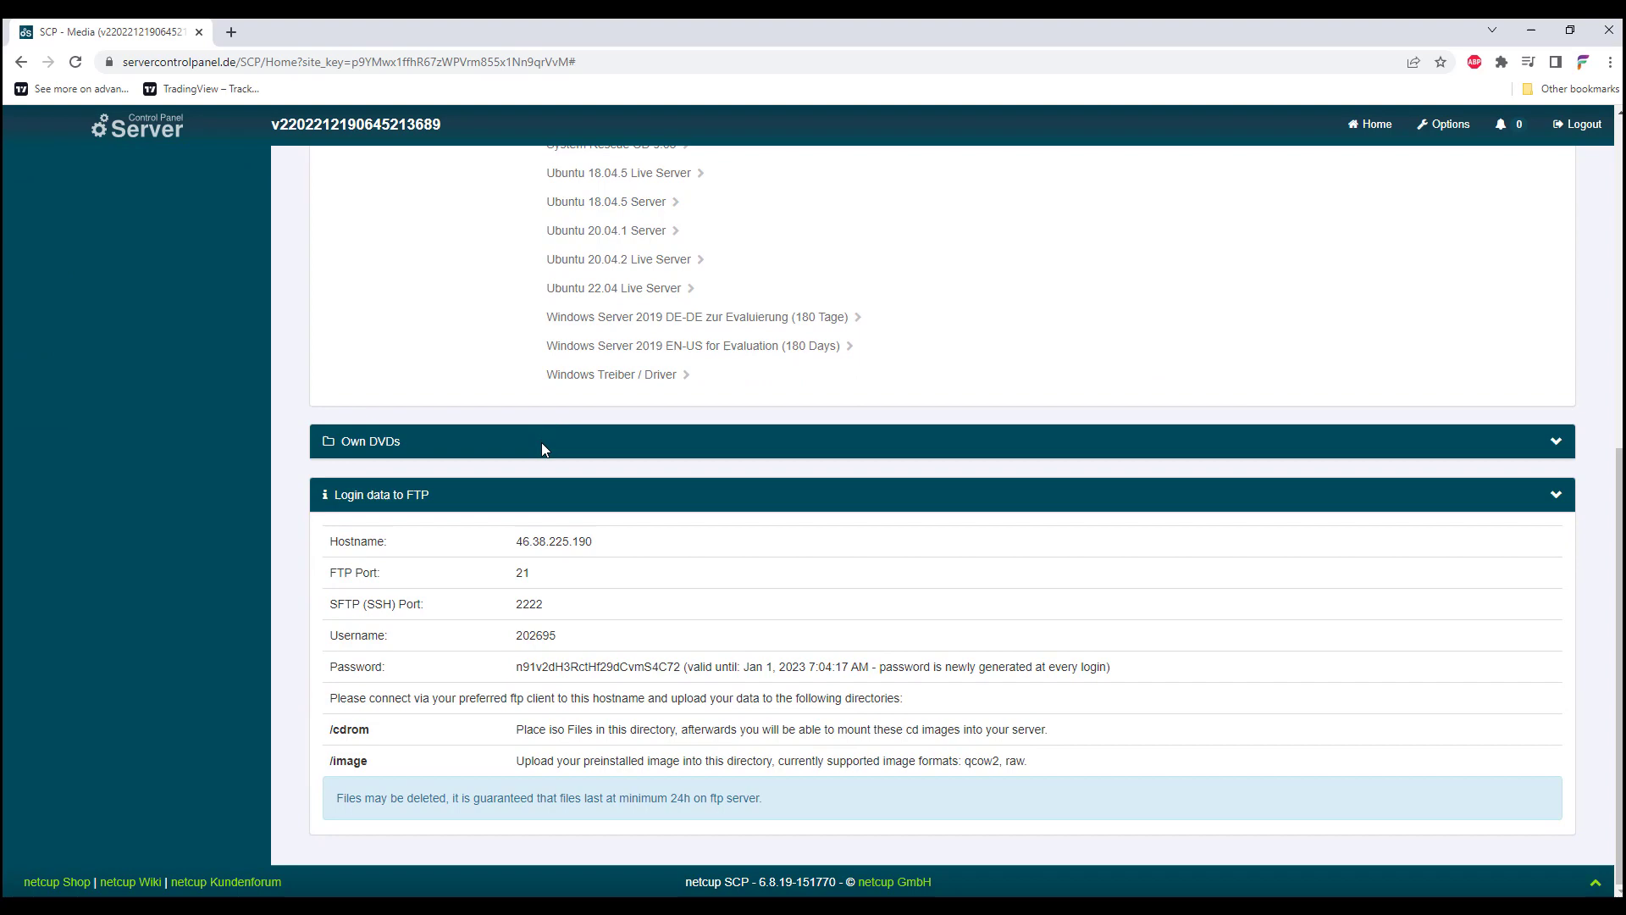
left_click_drag(557, 442, 1335, 327)
scroll(1338, 327, "up", 10)
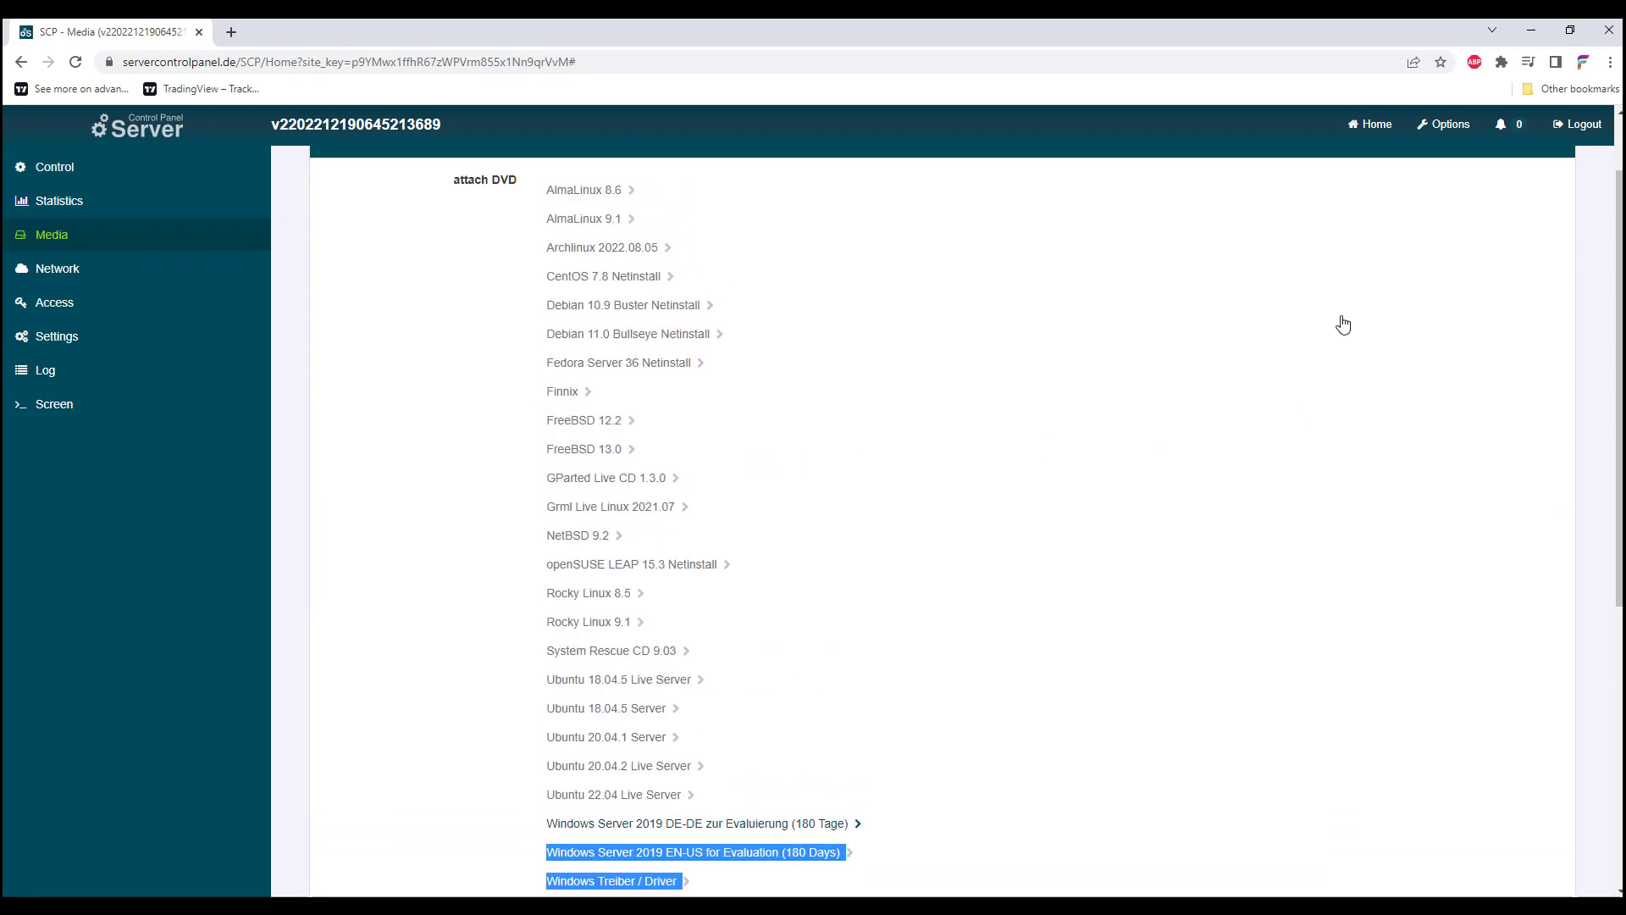
scroll(919, 476, "down", 5)
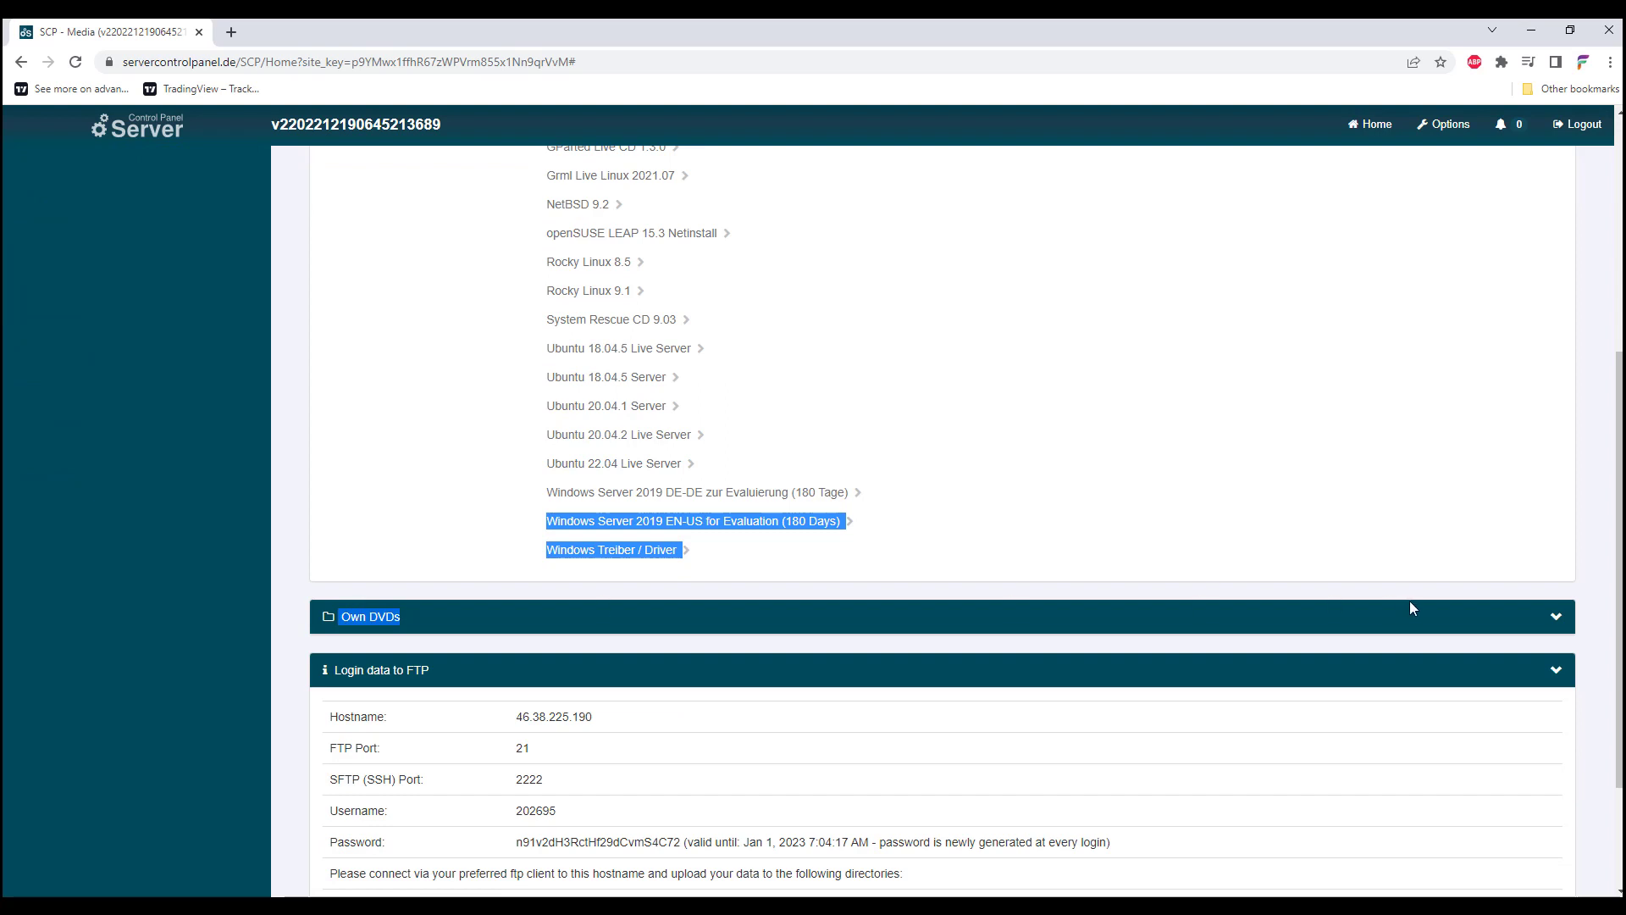
left_click(1556, 617)
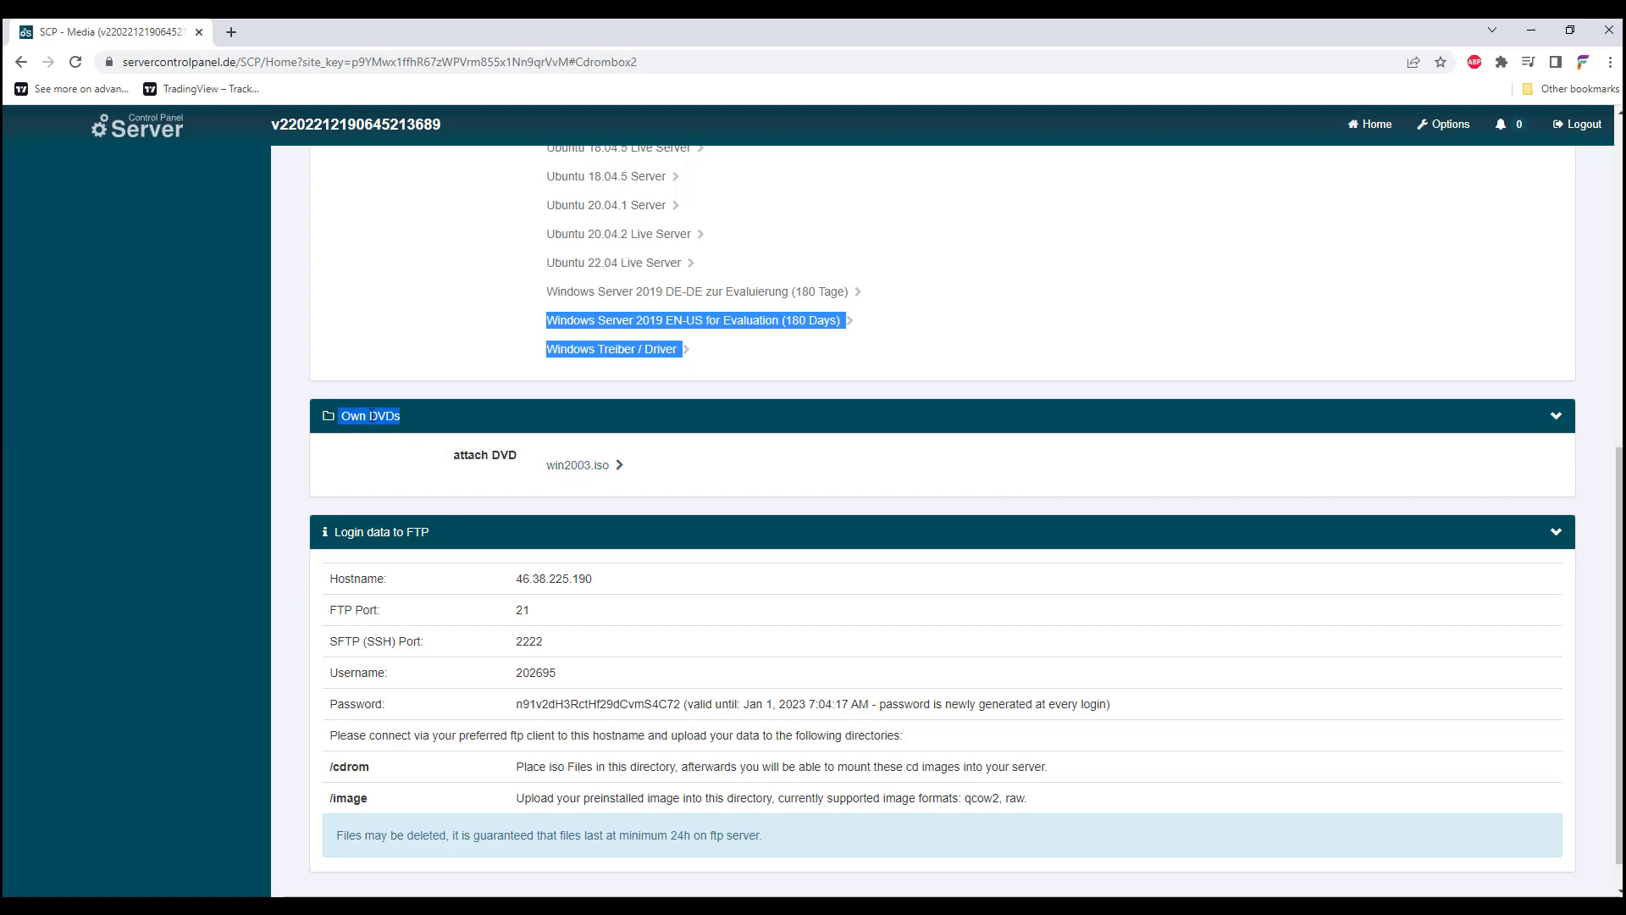
Select win2003.iso under Own DVDs and switch on 'set boot mode to DVD'
scroll(390, 413, "up", 4)
scroll(410, 424, "down", 4)
left_click(585, 471)
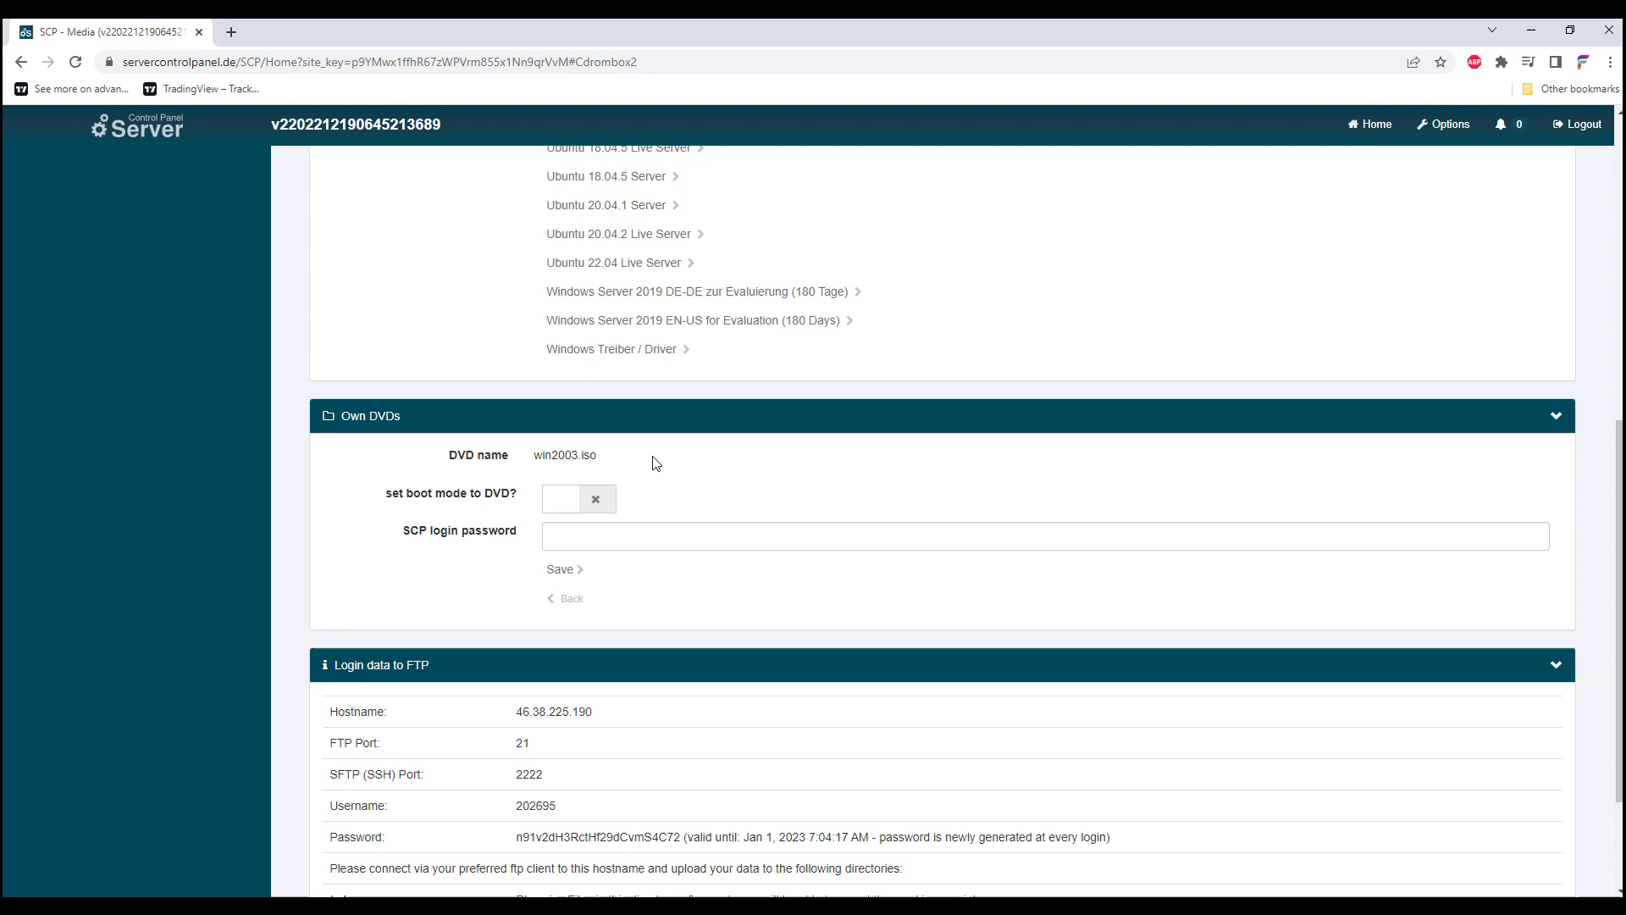
left_click(603, 504)
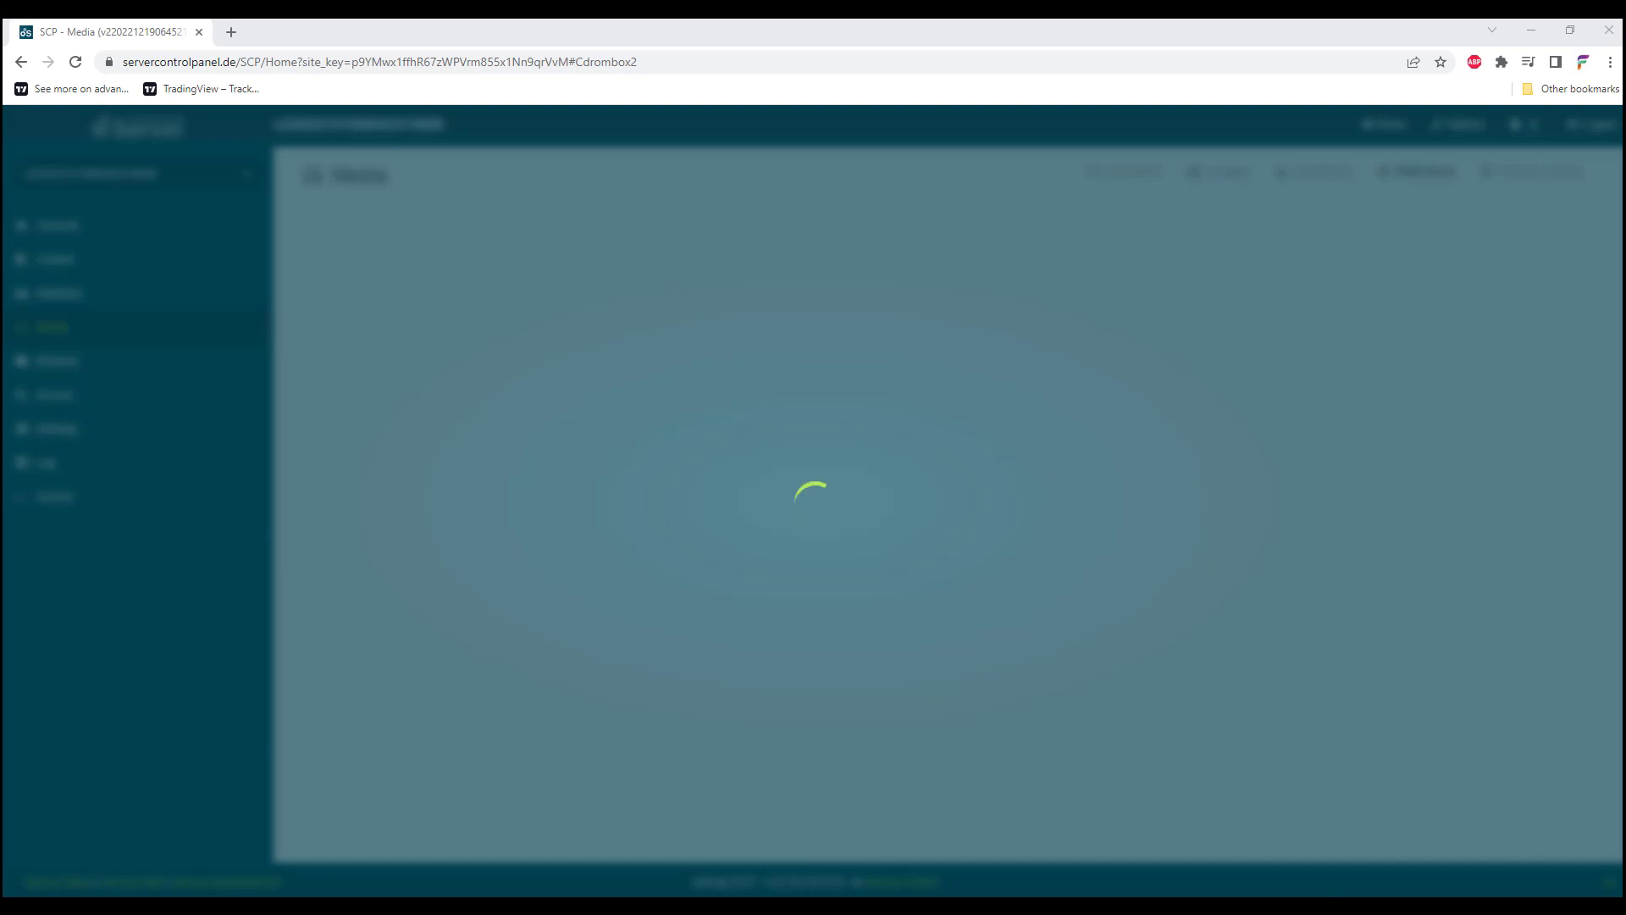
Check the FileZilla upload, confirm the 'DVD successfully changed' message, and view the General overview
left_click_drag(1625, 119, 773, 168)
double_click(774, 167)
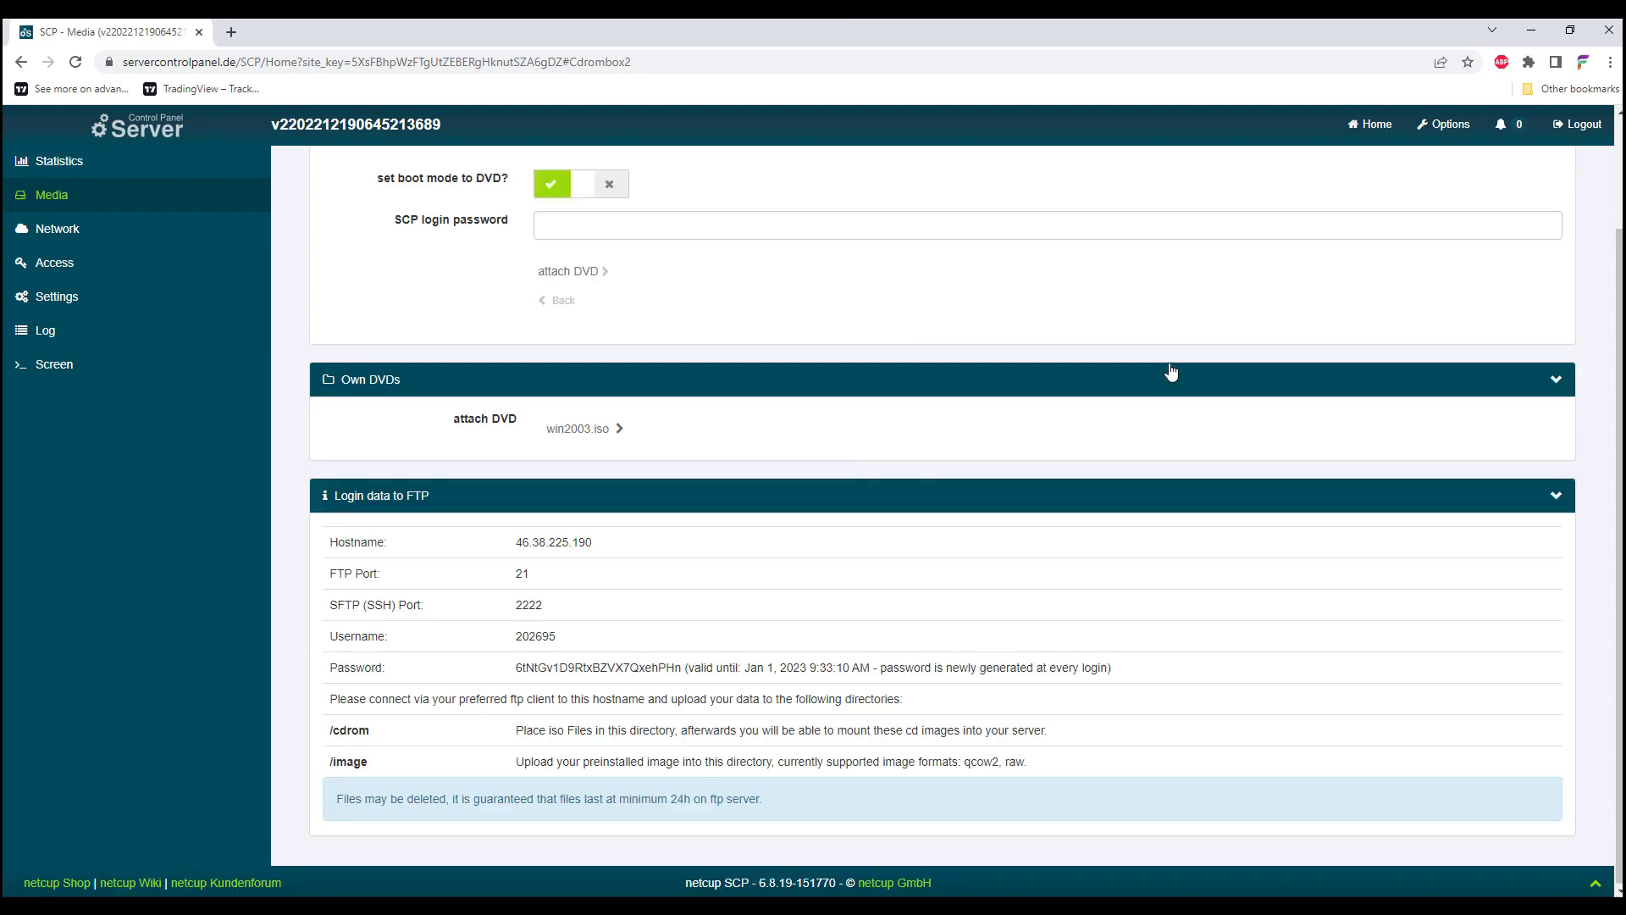
scroll(961, 392, "up", 1)
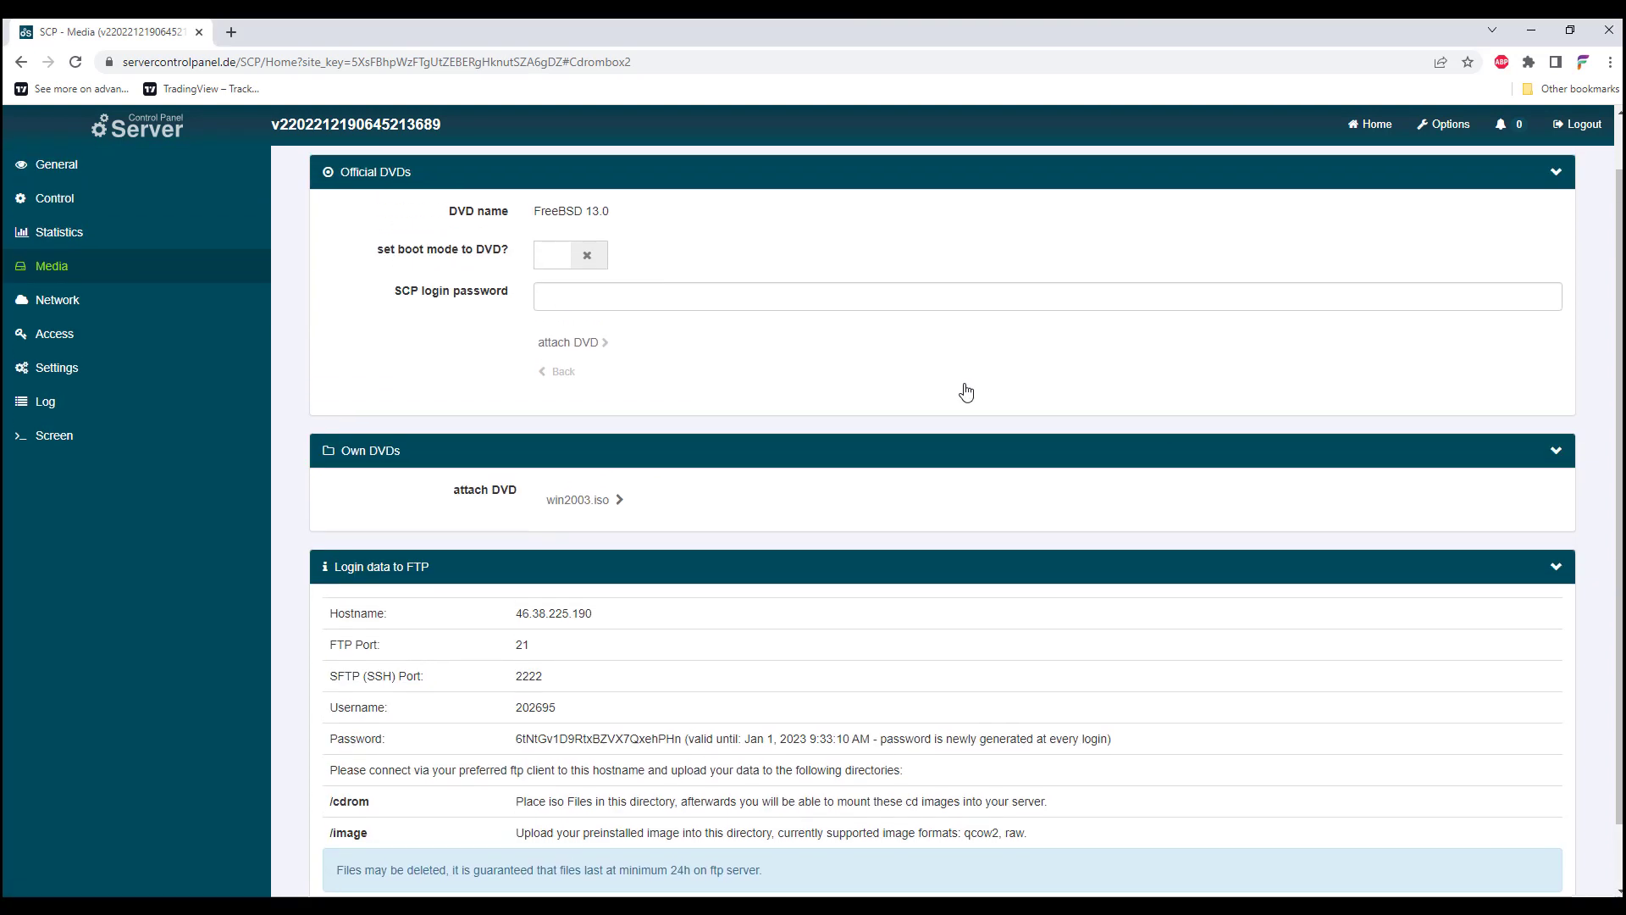
scroll(1016, 406, "down", 1)
scroll(1038, 424, "up", 2)
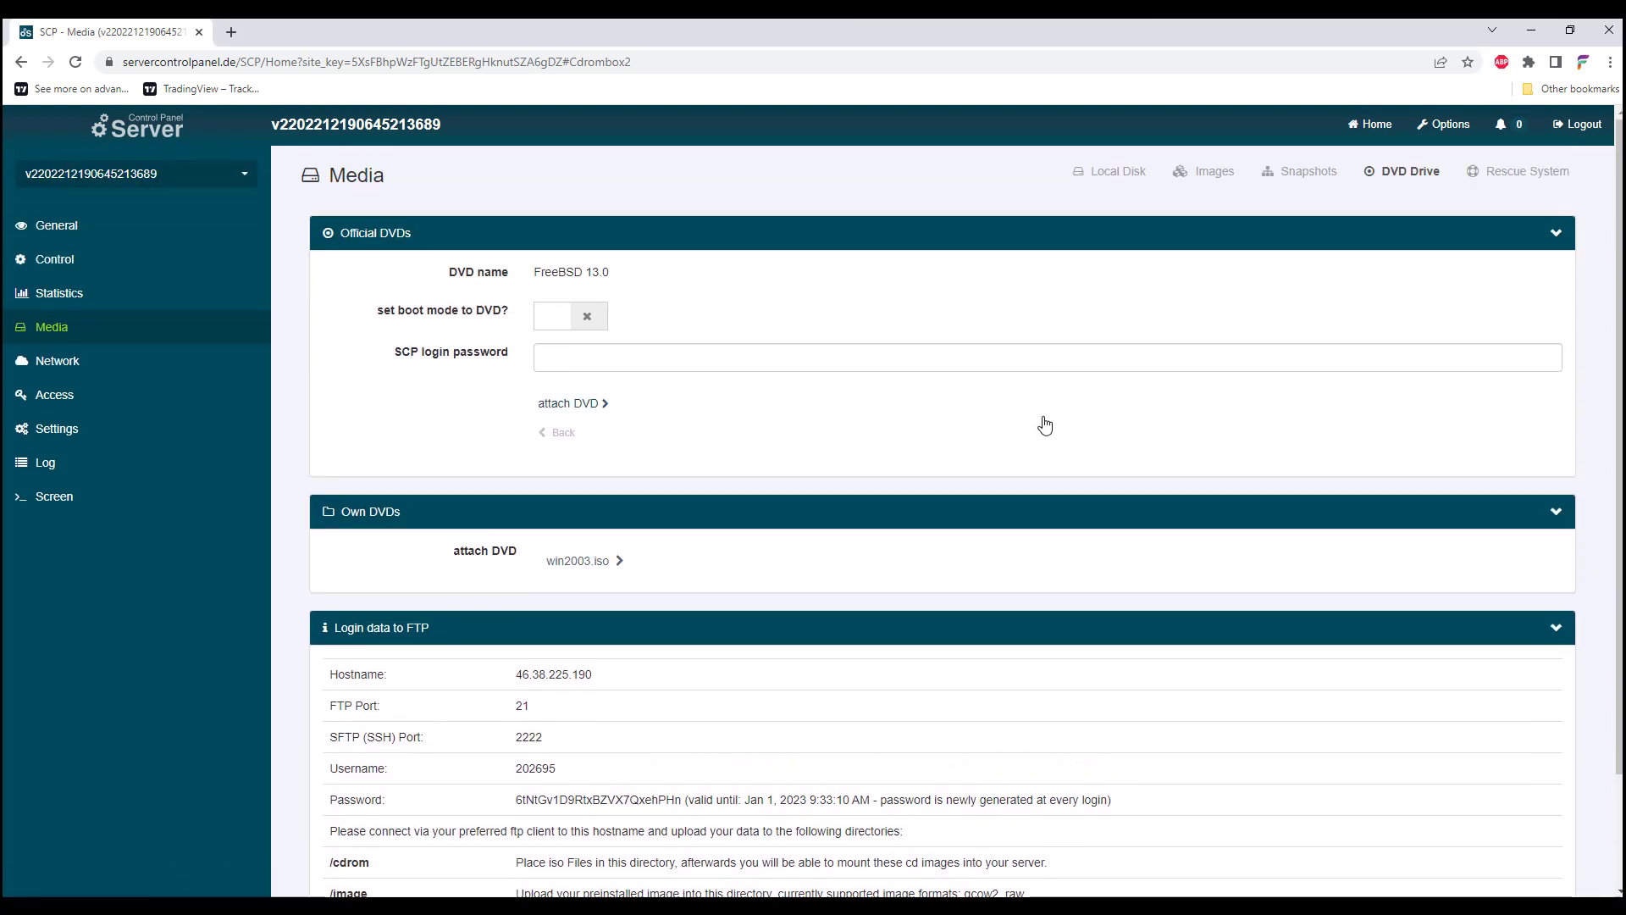
left_click(58, 226)
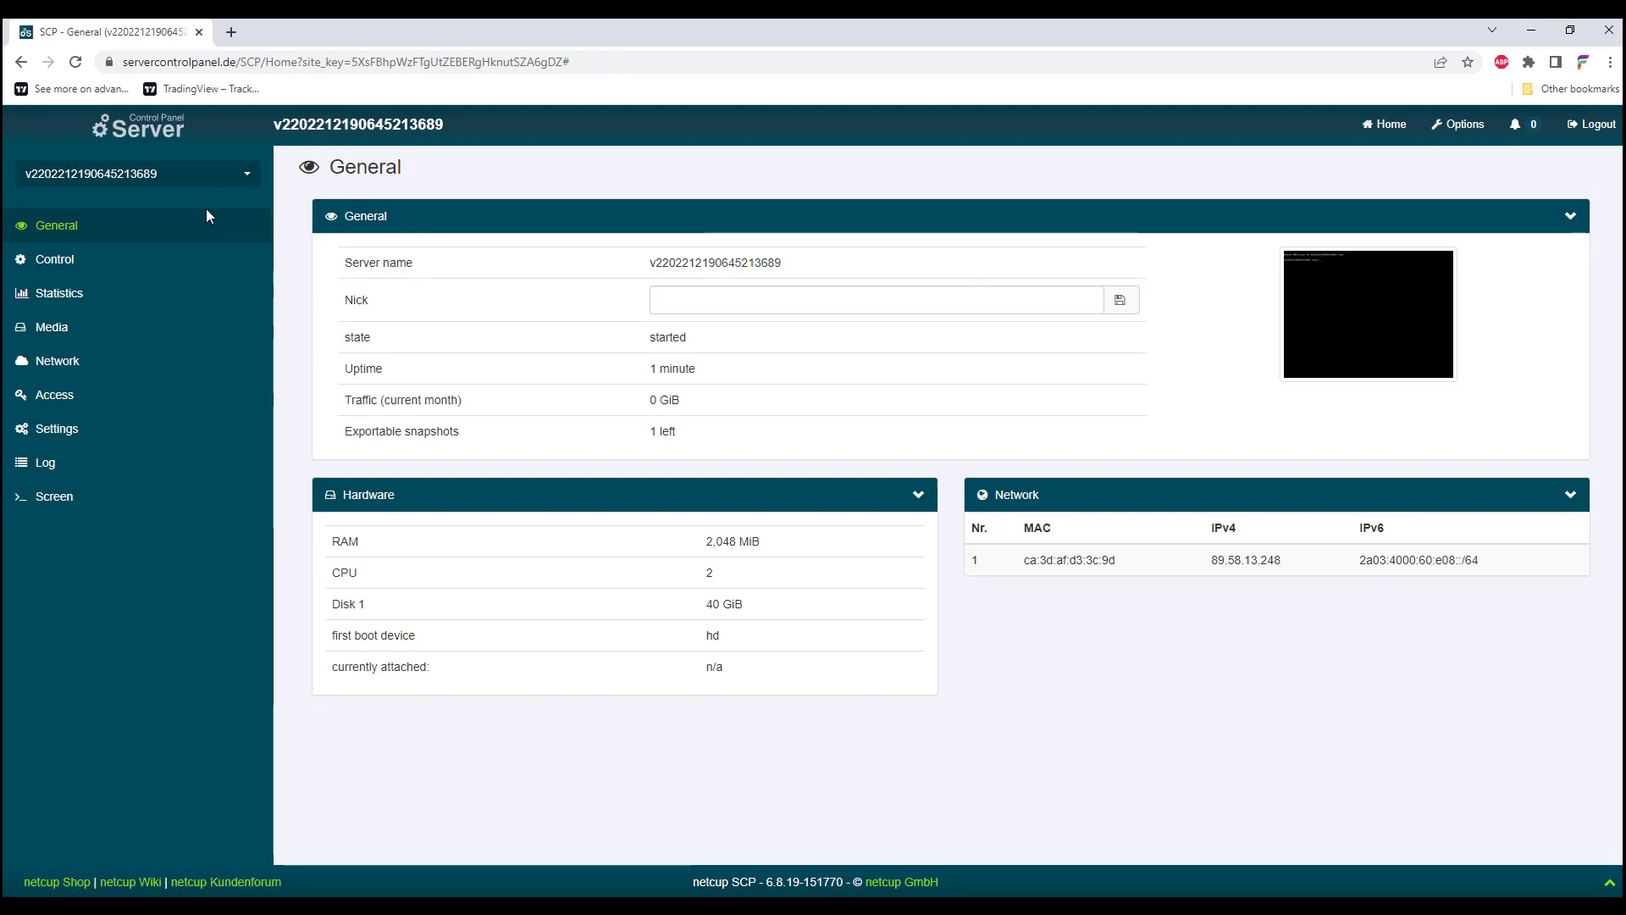
Force the server off, then reopen Media > DVD Drive and expand Own DVDs showing win2003.iso
left_click(55, 259)
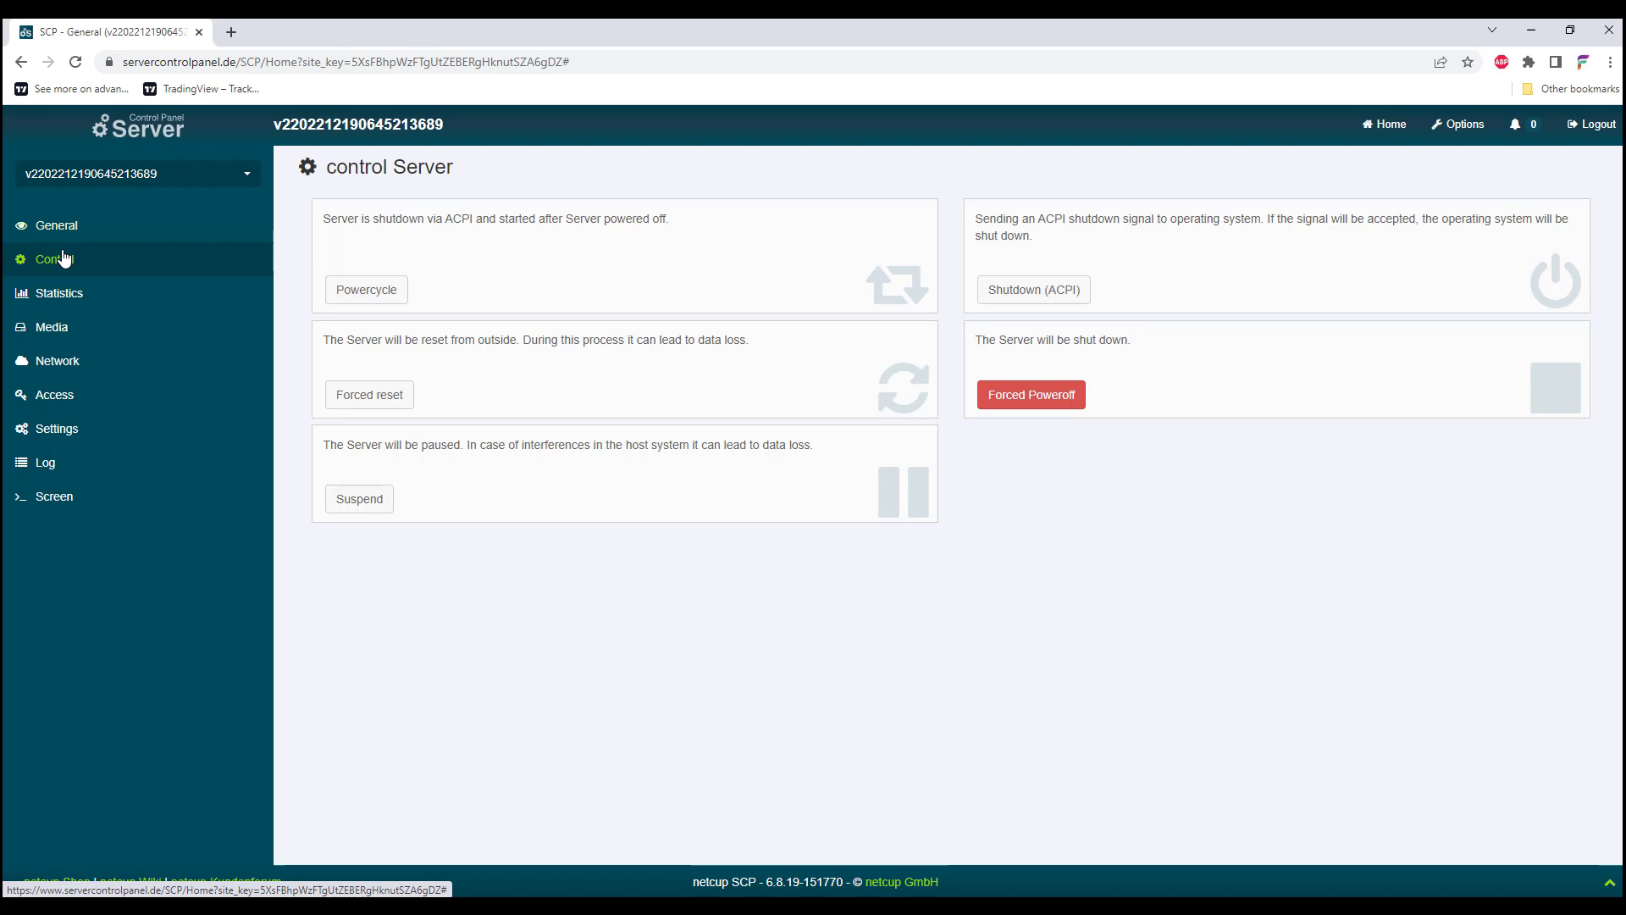
left_click(1027, 400)
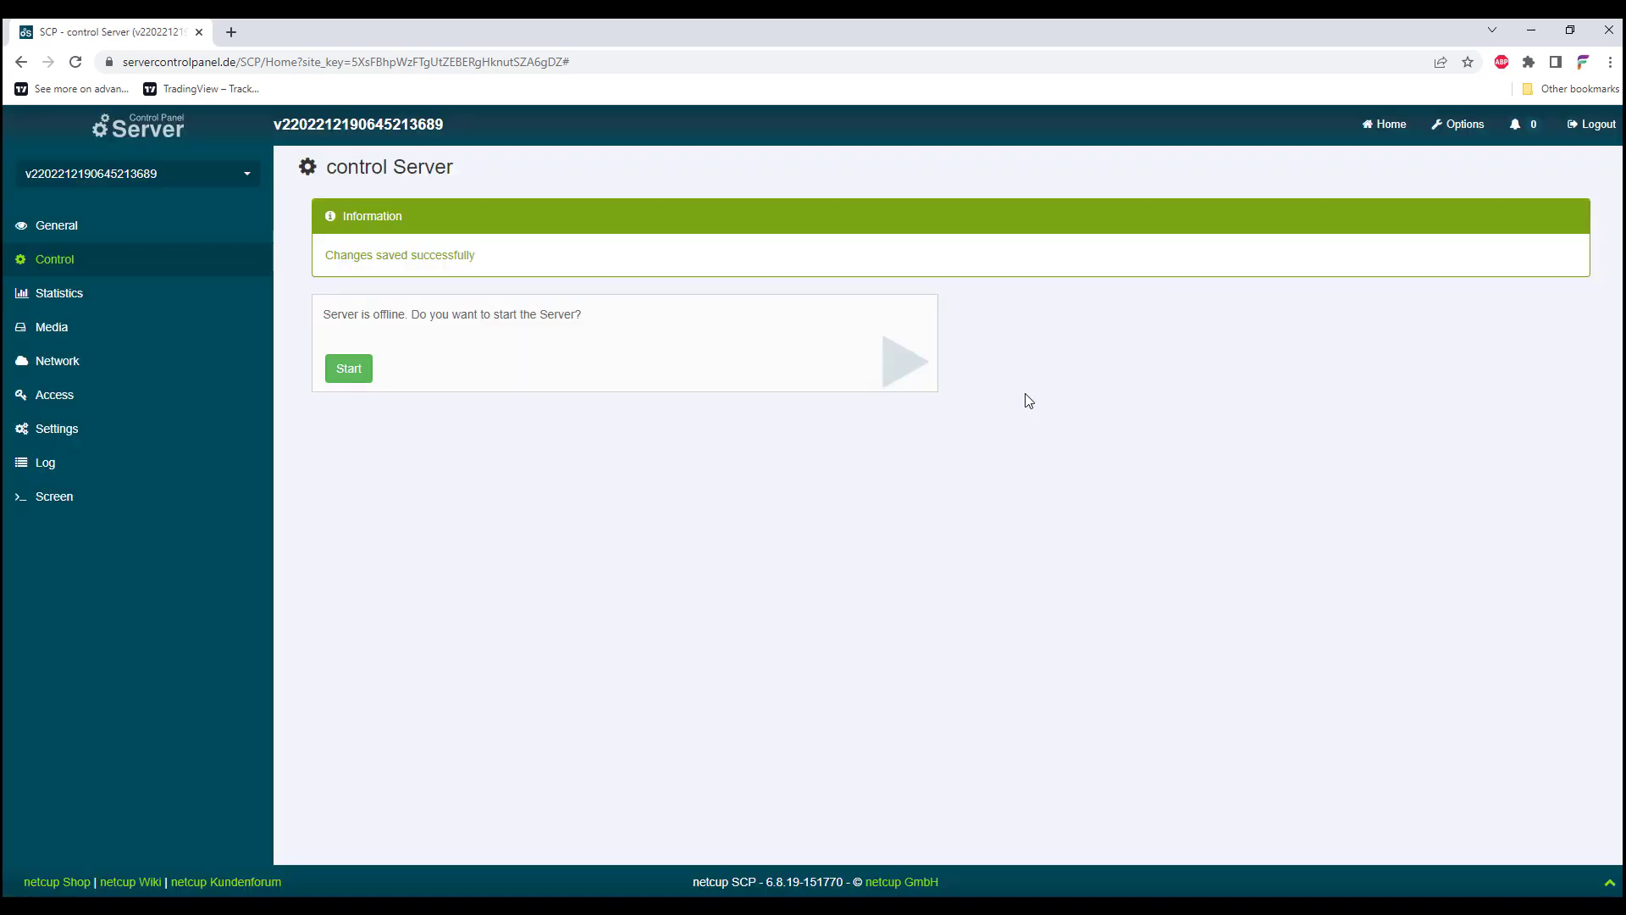
left_click(59, 332)
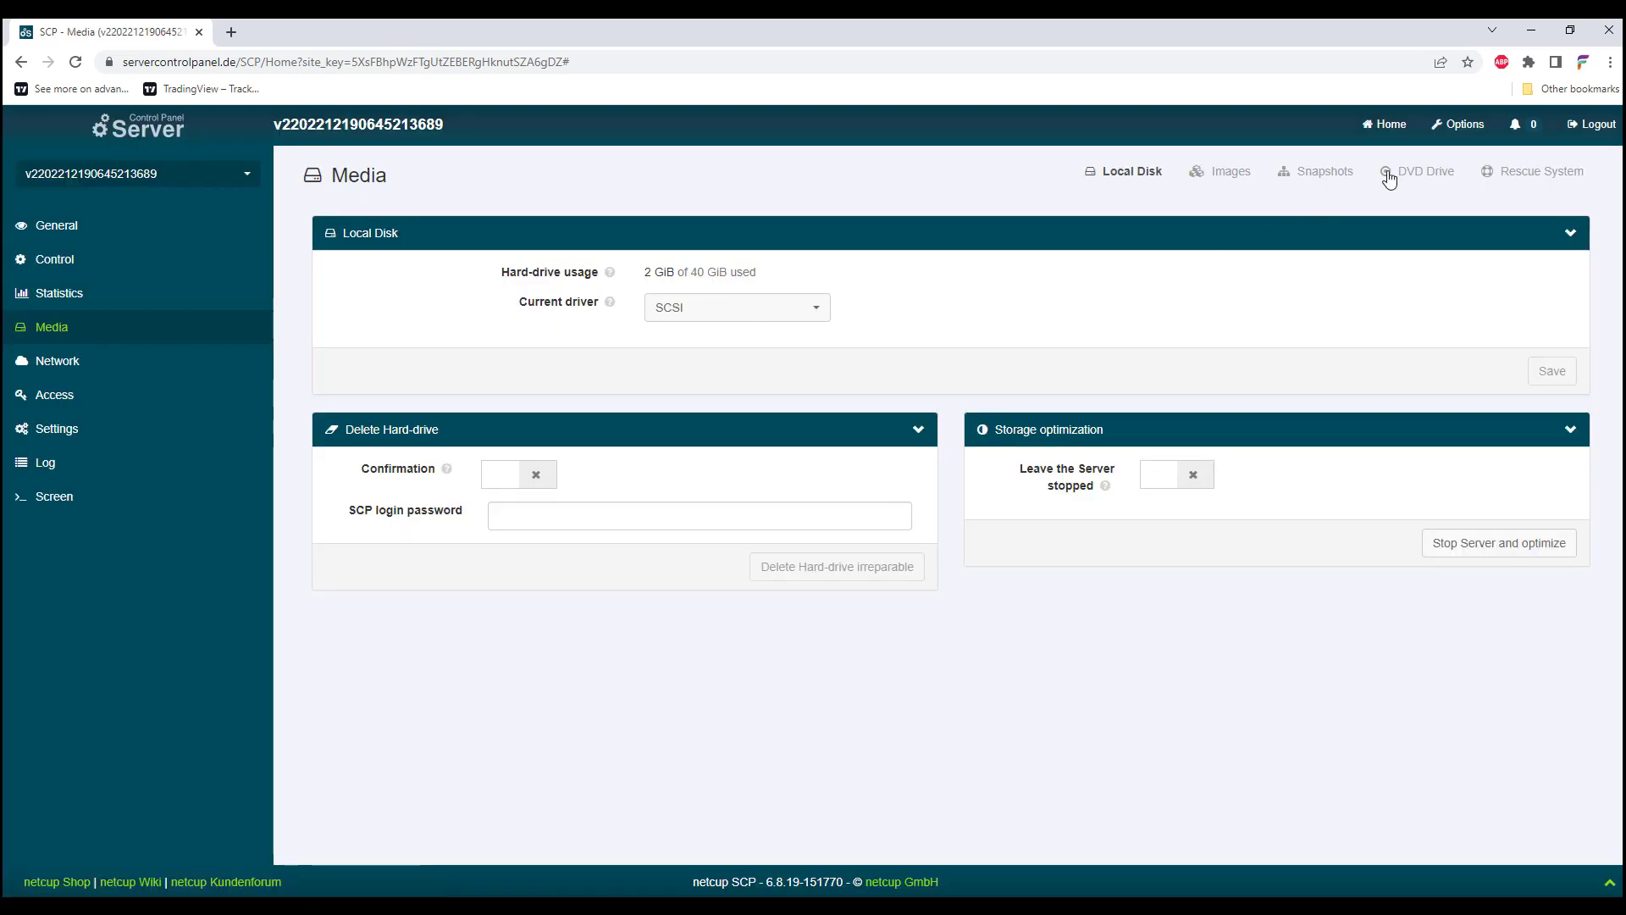
left_click(1417, 171)
scroll(1129, 294, "down", 6)
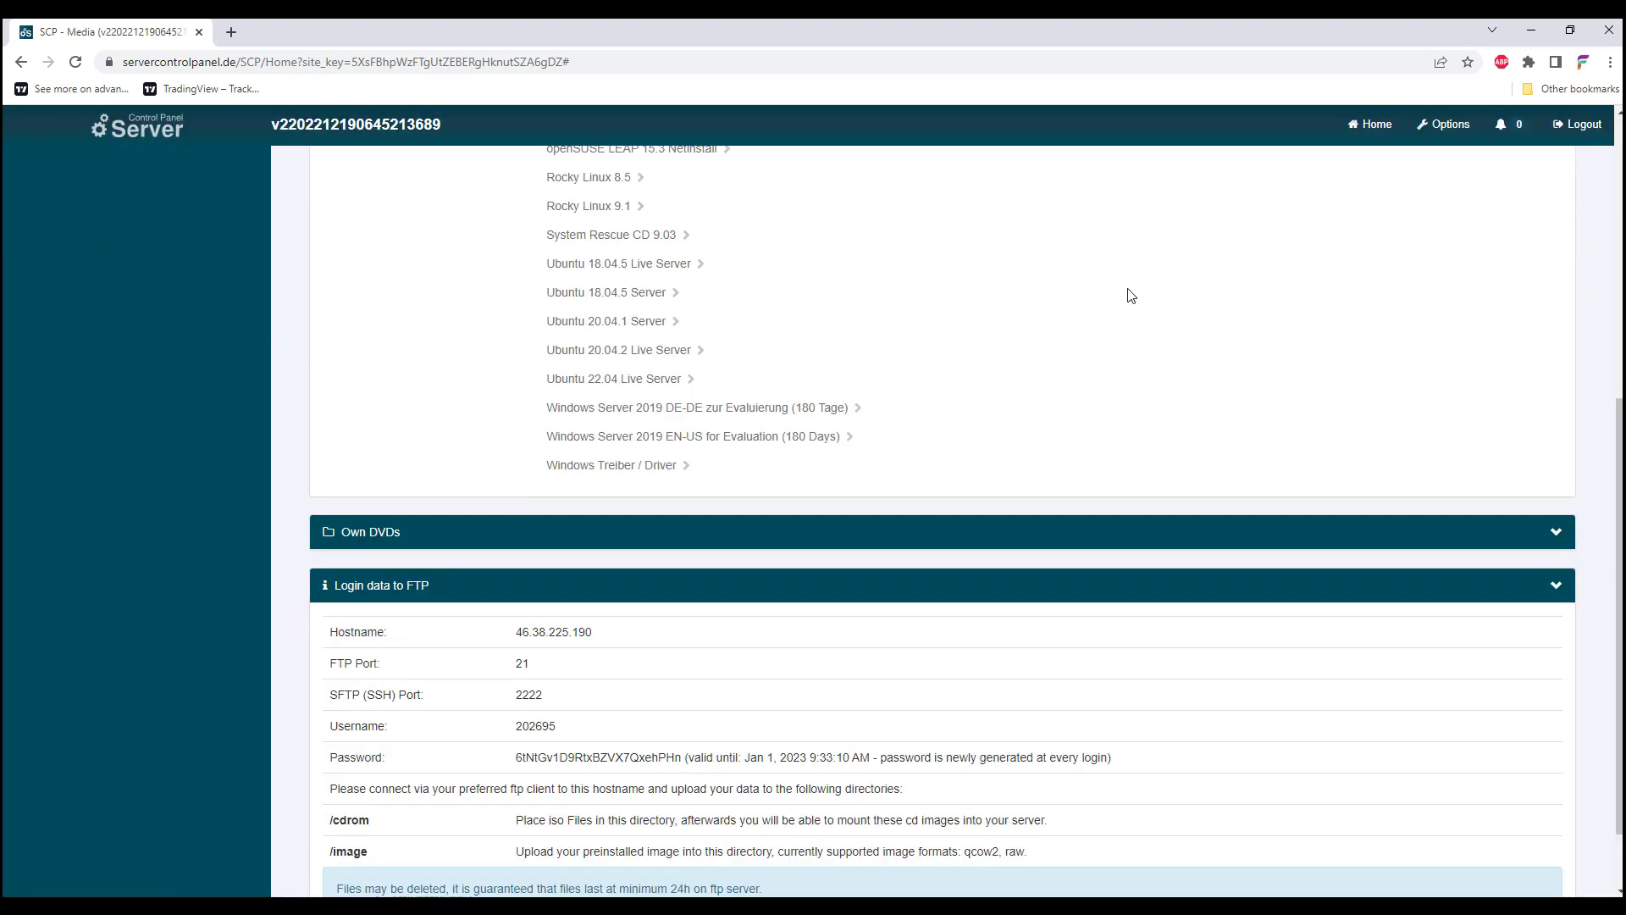
left_click(1556, 534)
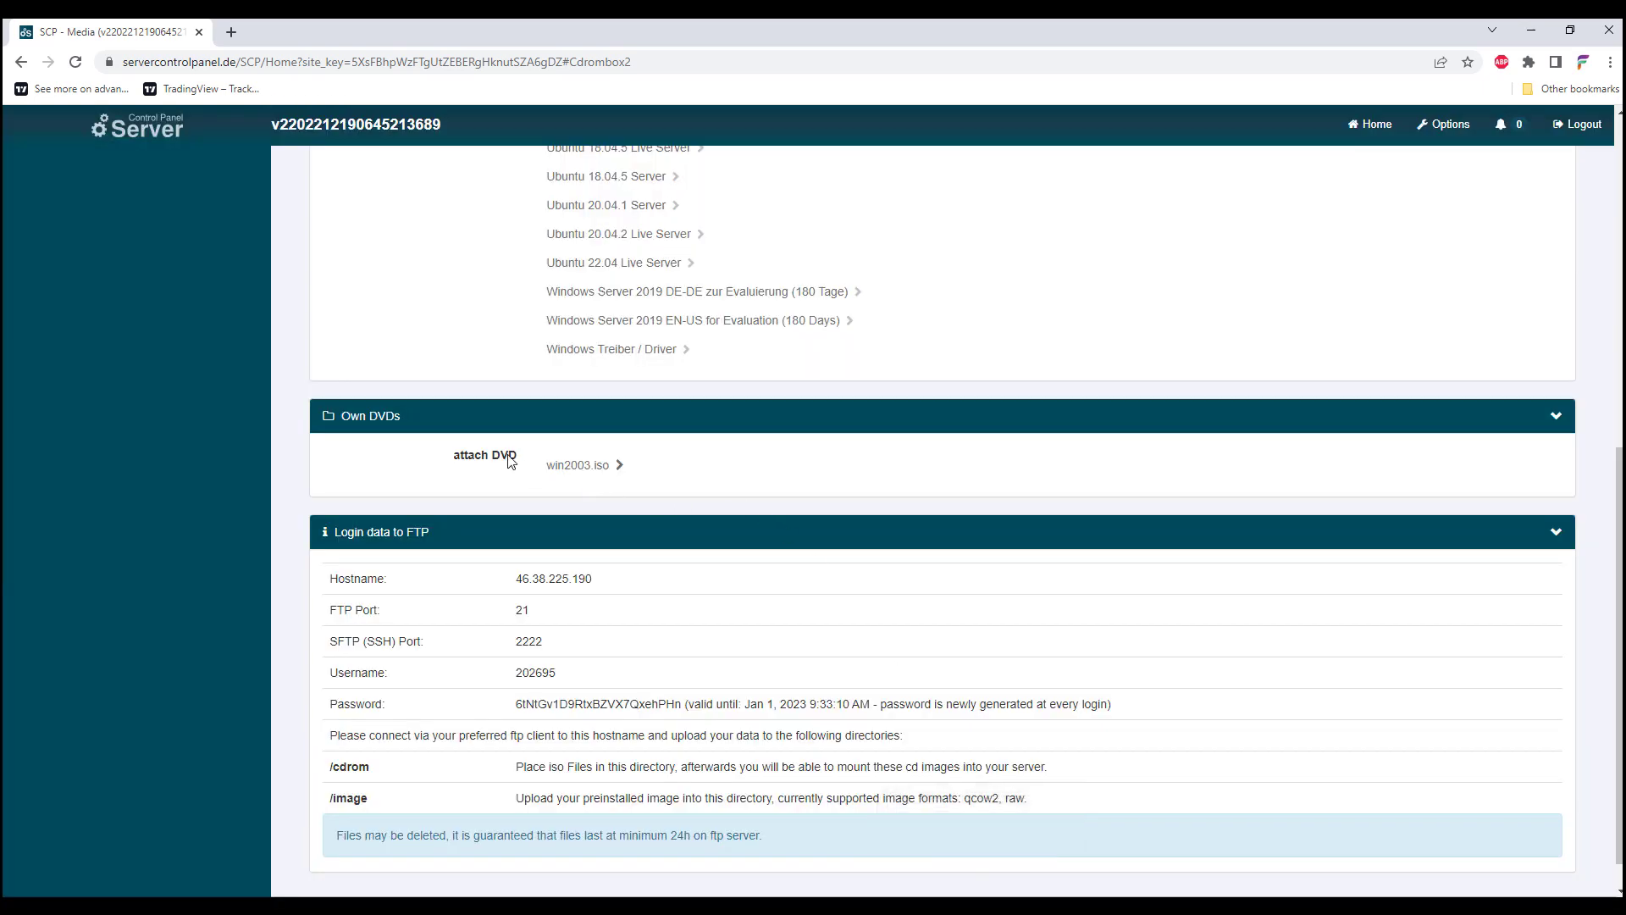
Attach win2003.iso with DVD boot enabled, save with the SCP password, and start the server
left_click(590, 468)
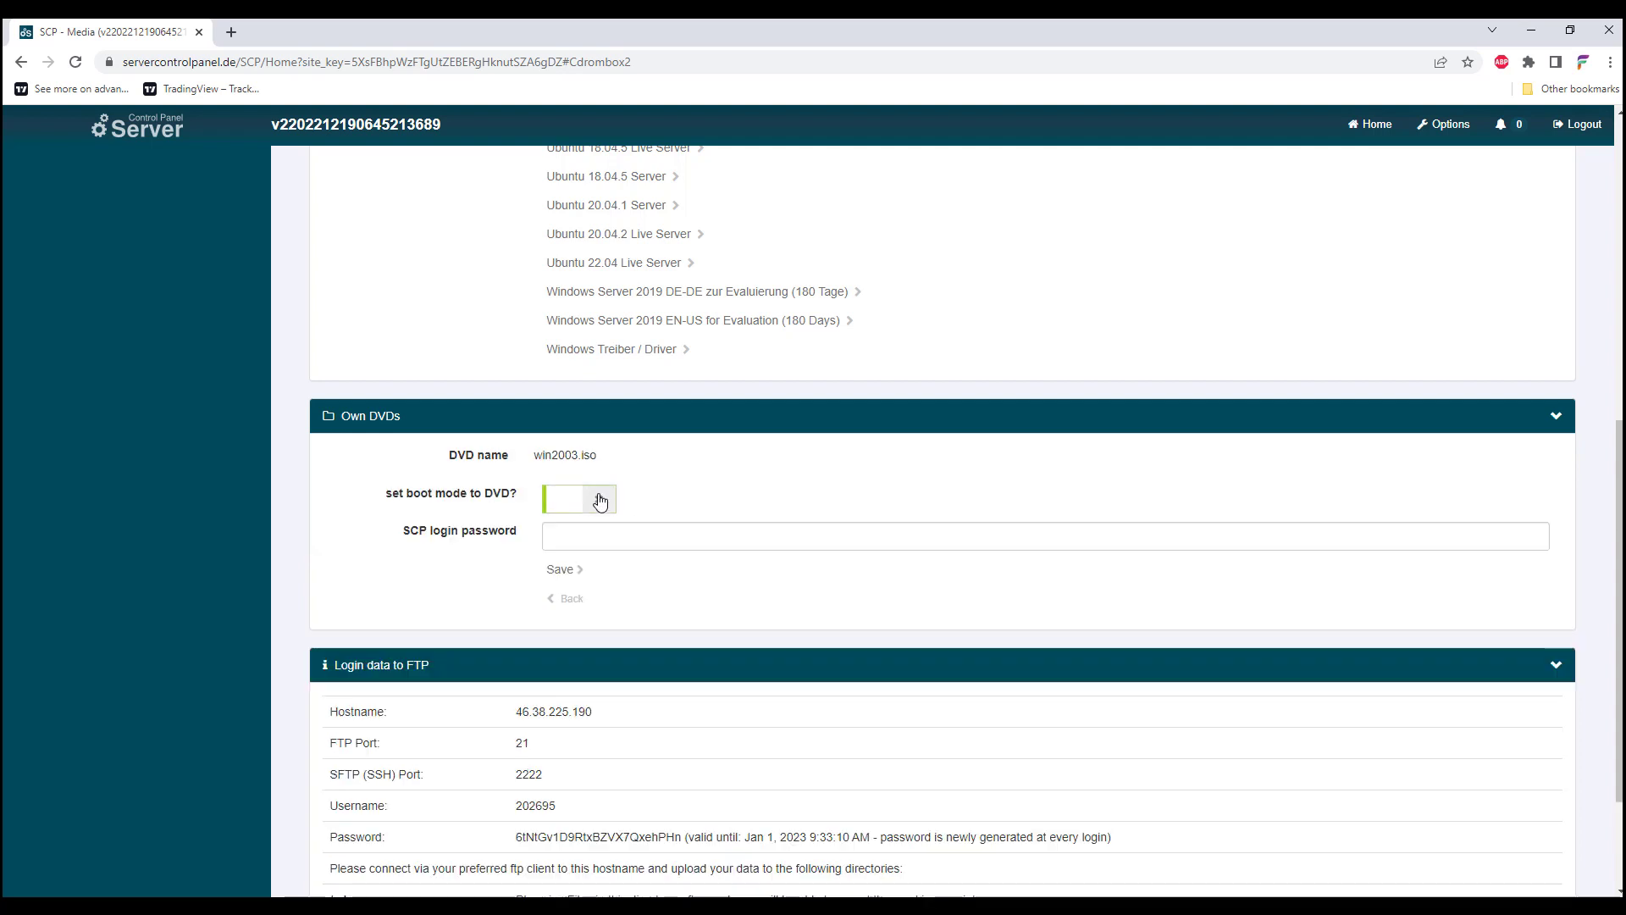
left_click(599, 500)
left_click(606, 537)
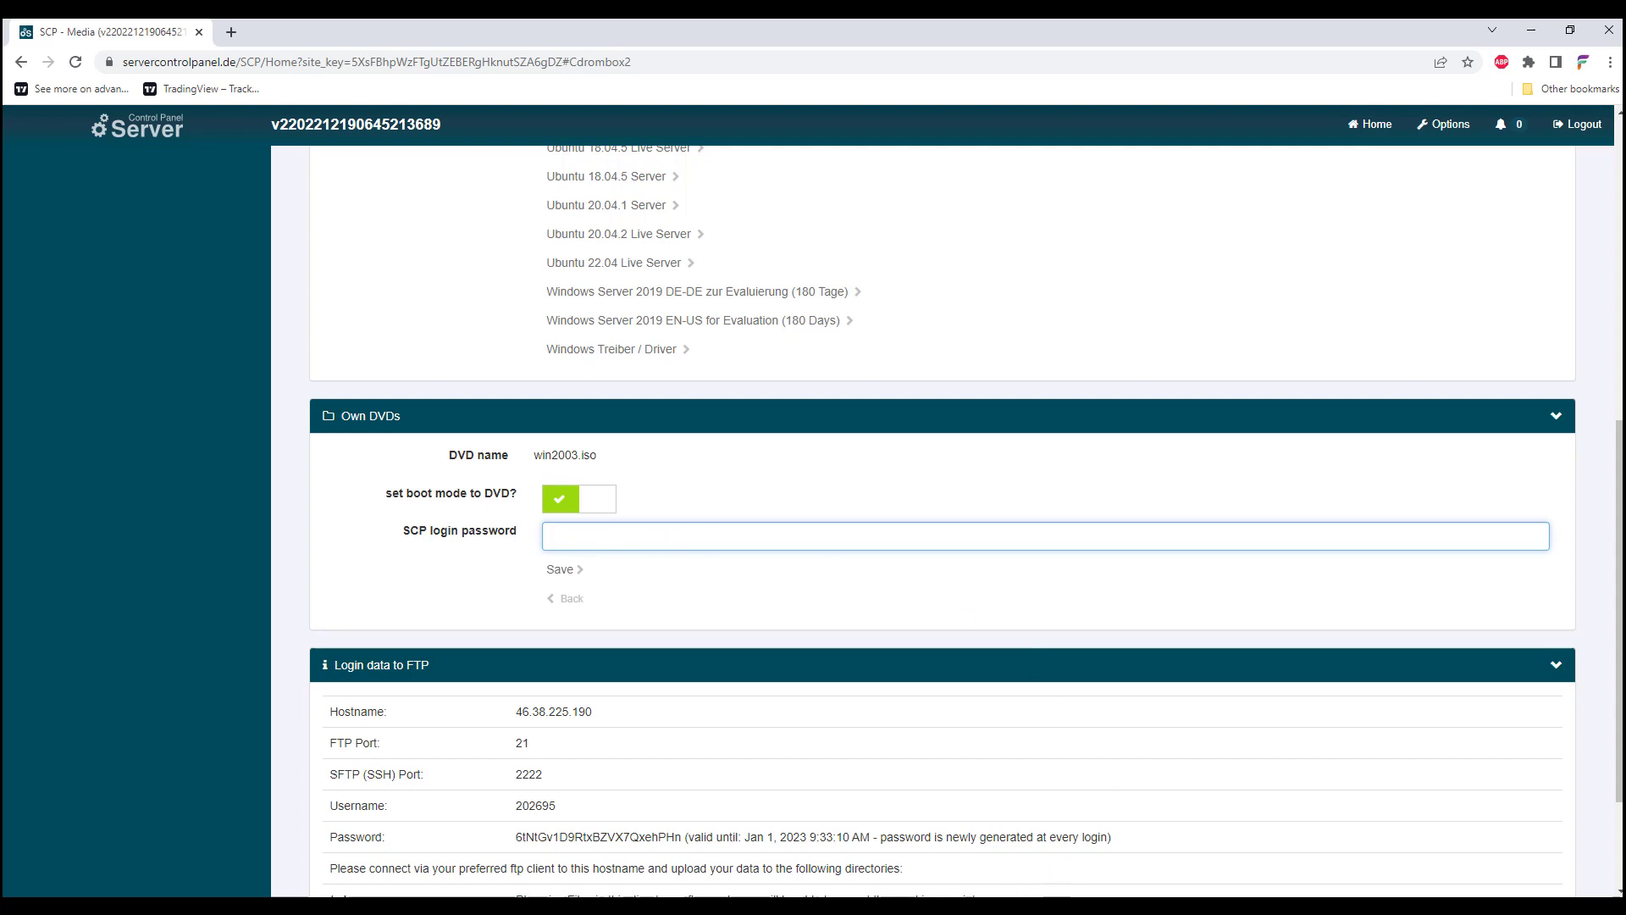
key("alt+Tab")
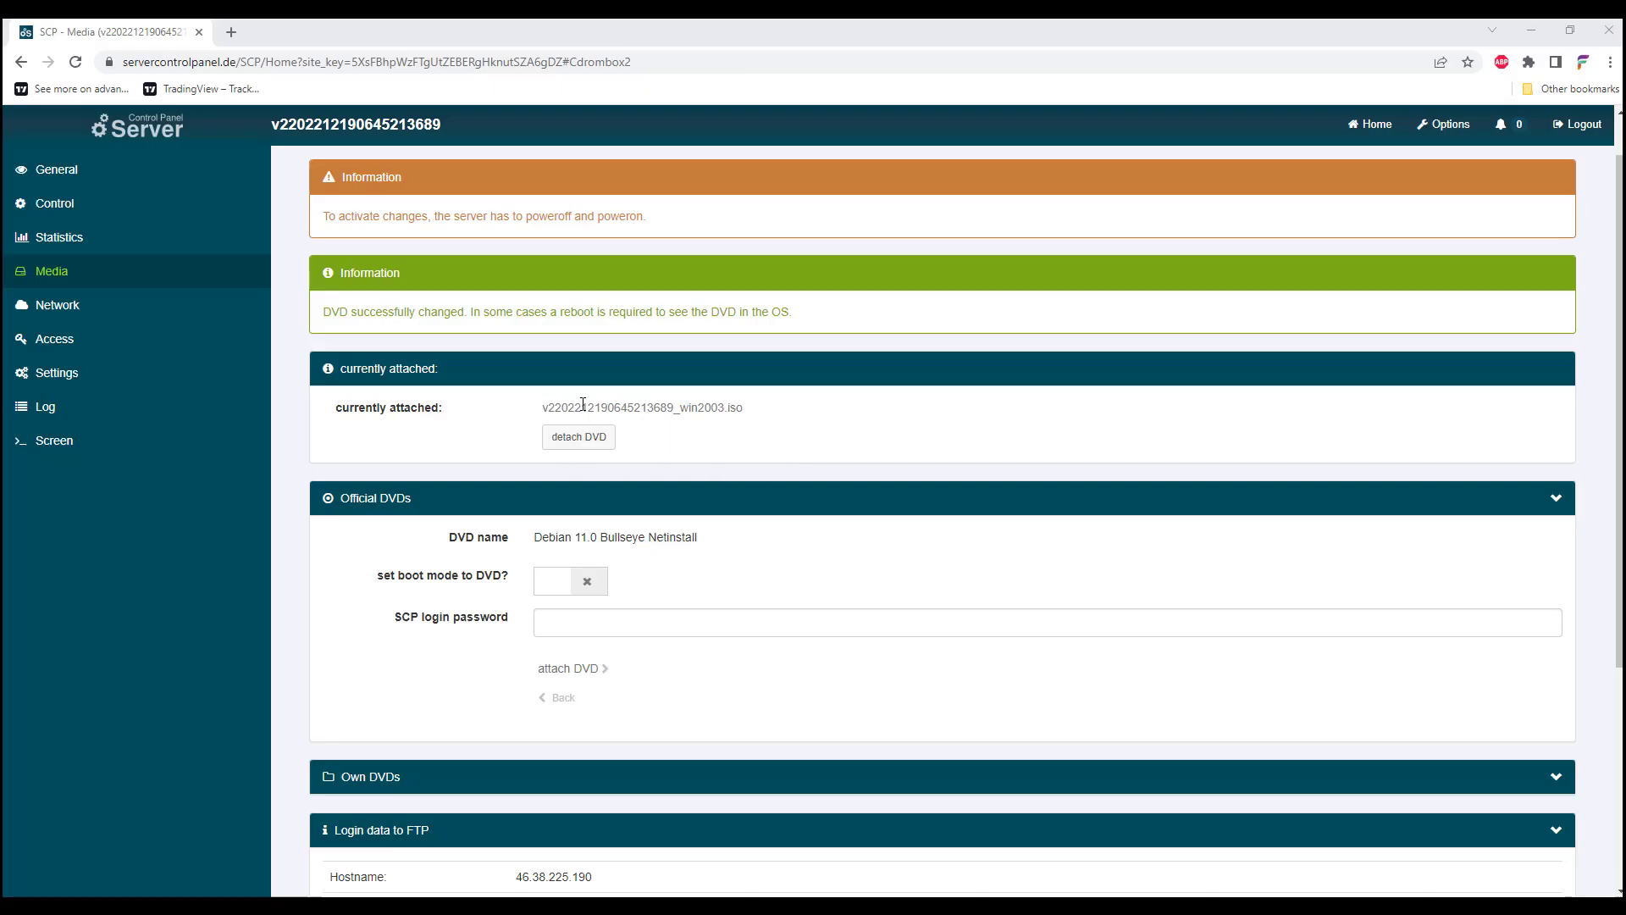
left_click_drag(592, 407, 757, 408)
left_click(752, 408)
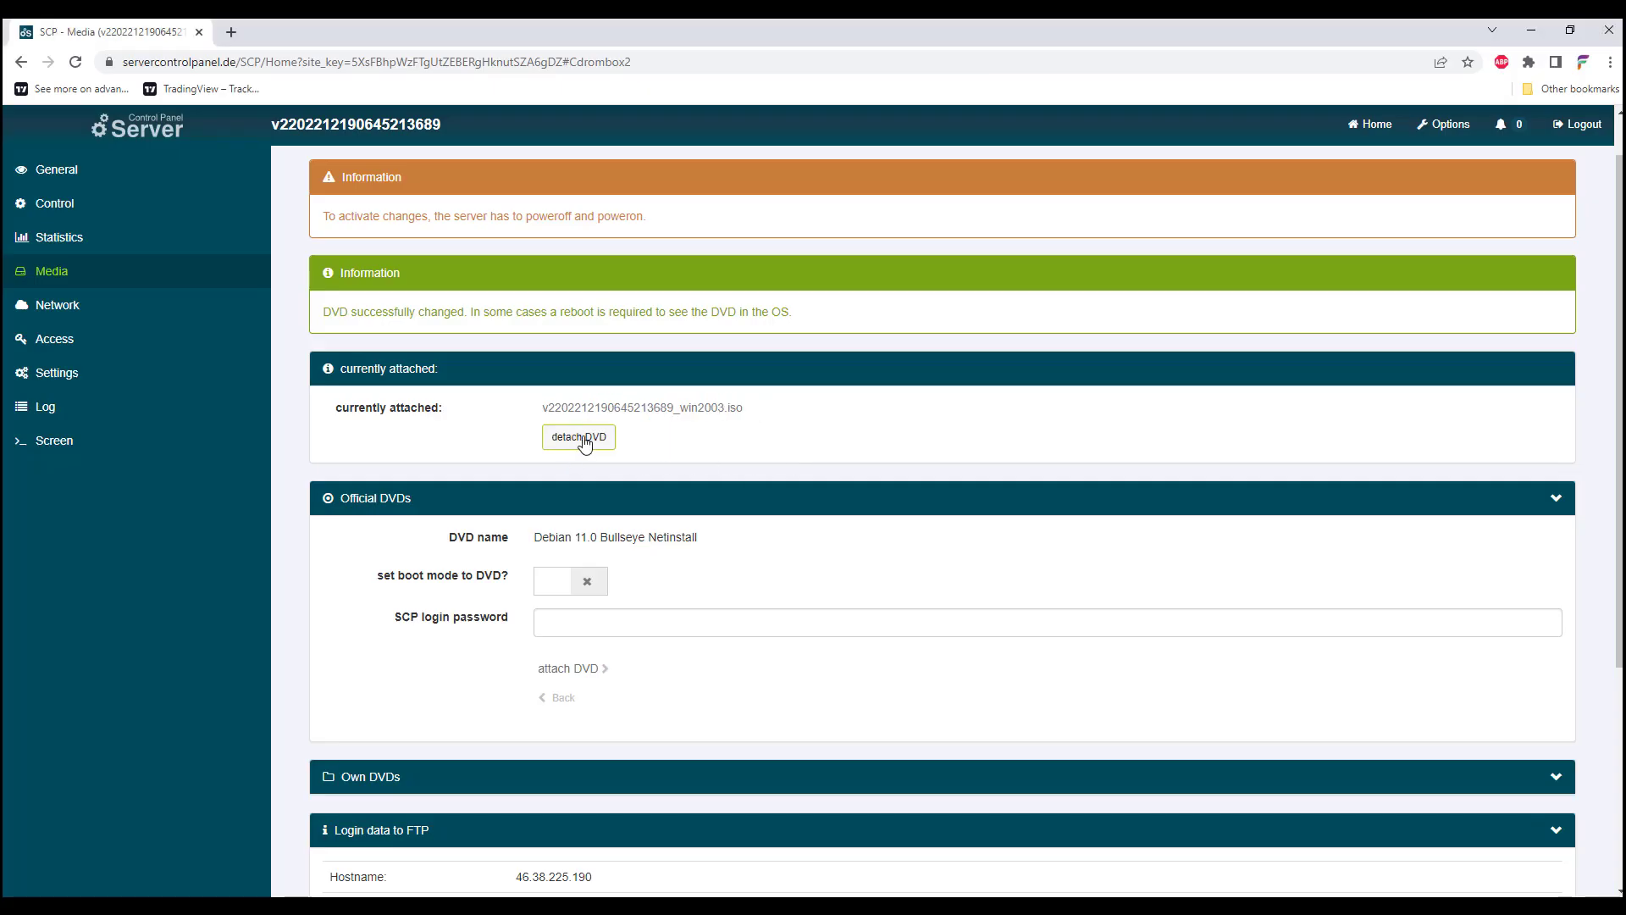
left_click(55, 205)
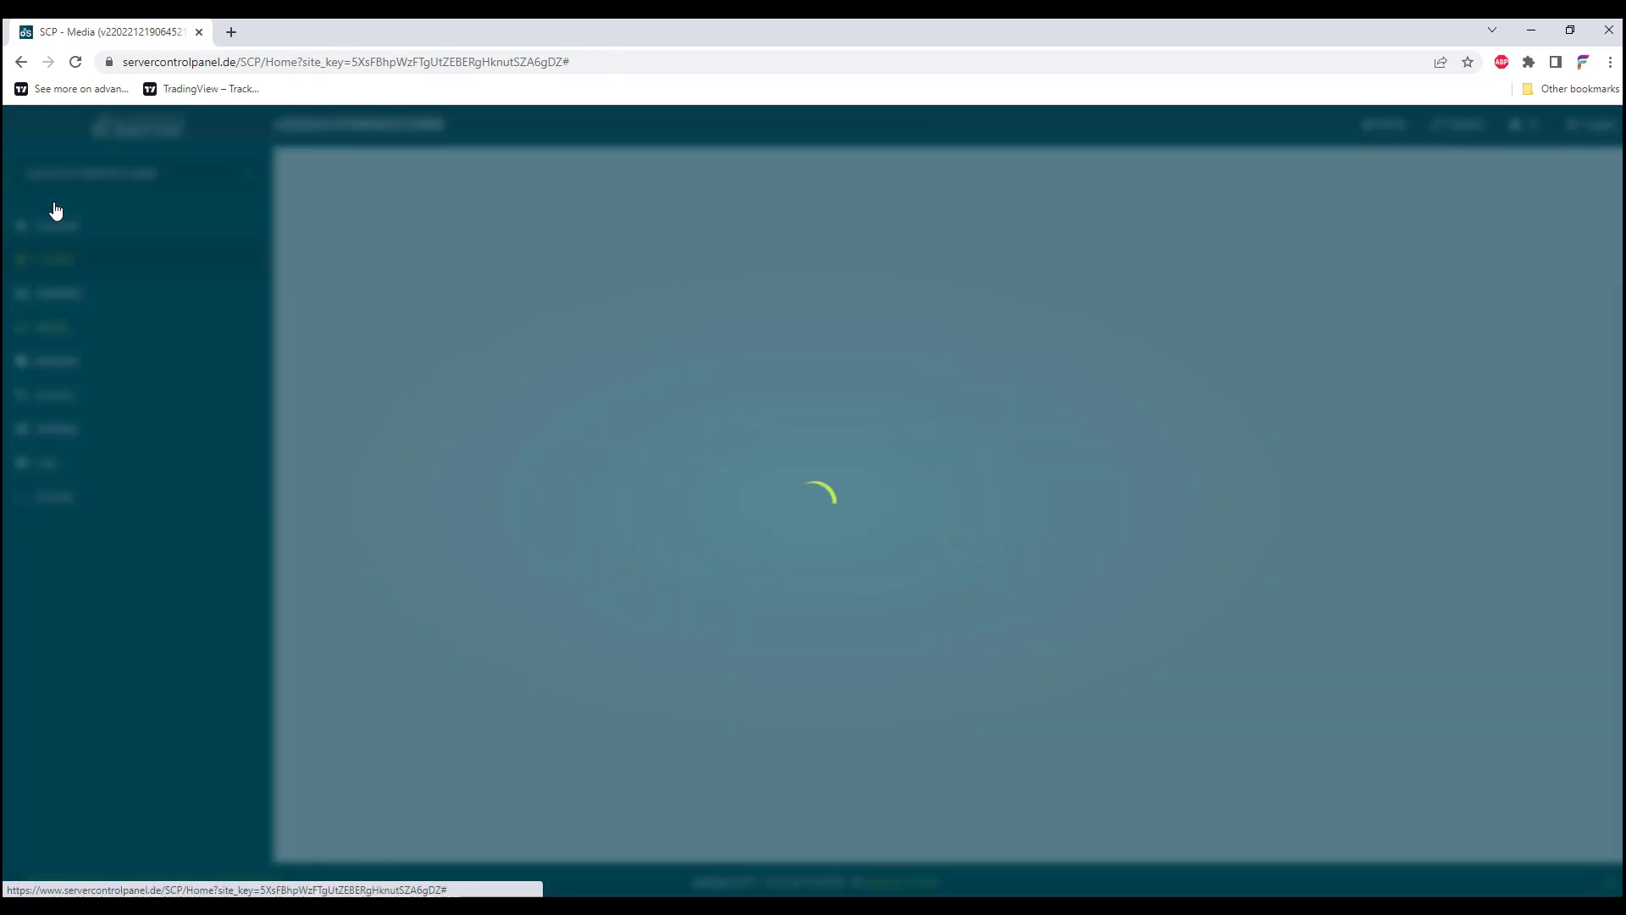
left_click(349, 273)
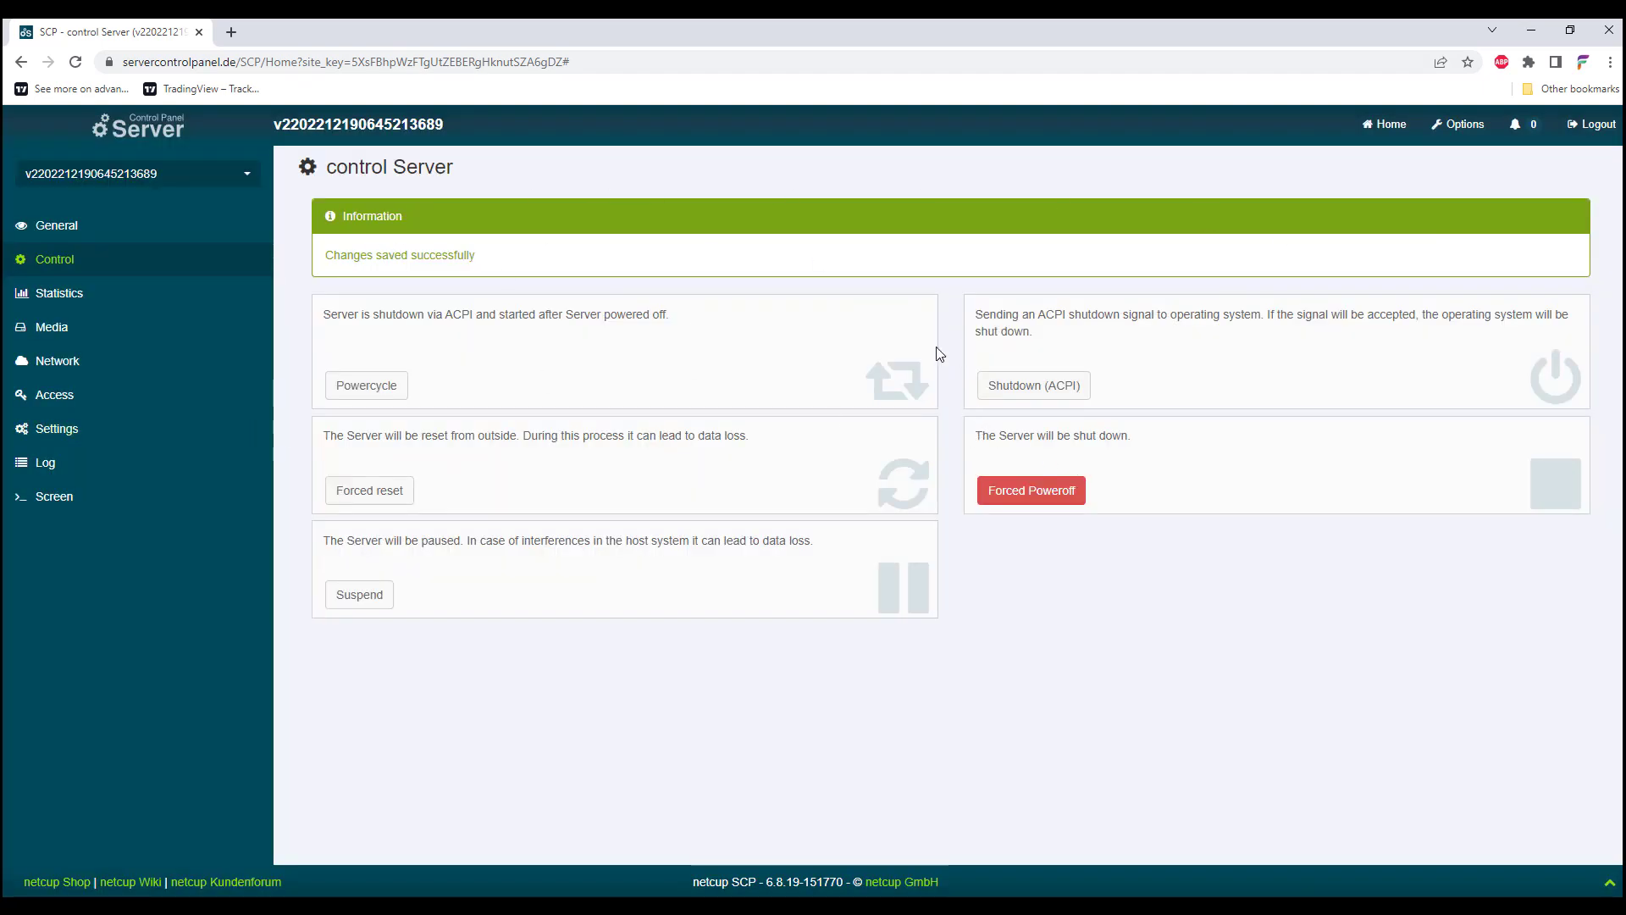
Check Windows Setup loading in the maximized VNC console, then view the Network and Media pages
left_click(64, 500)
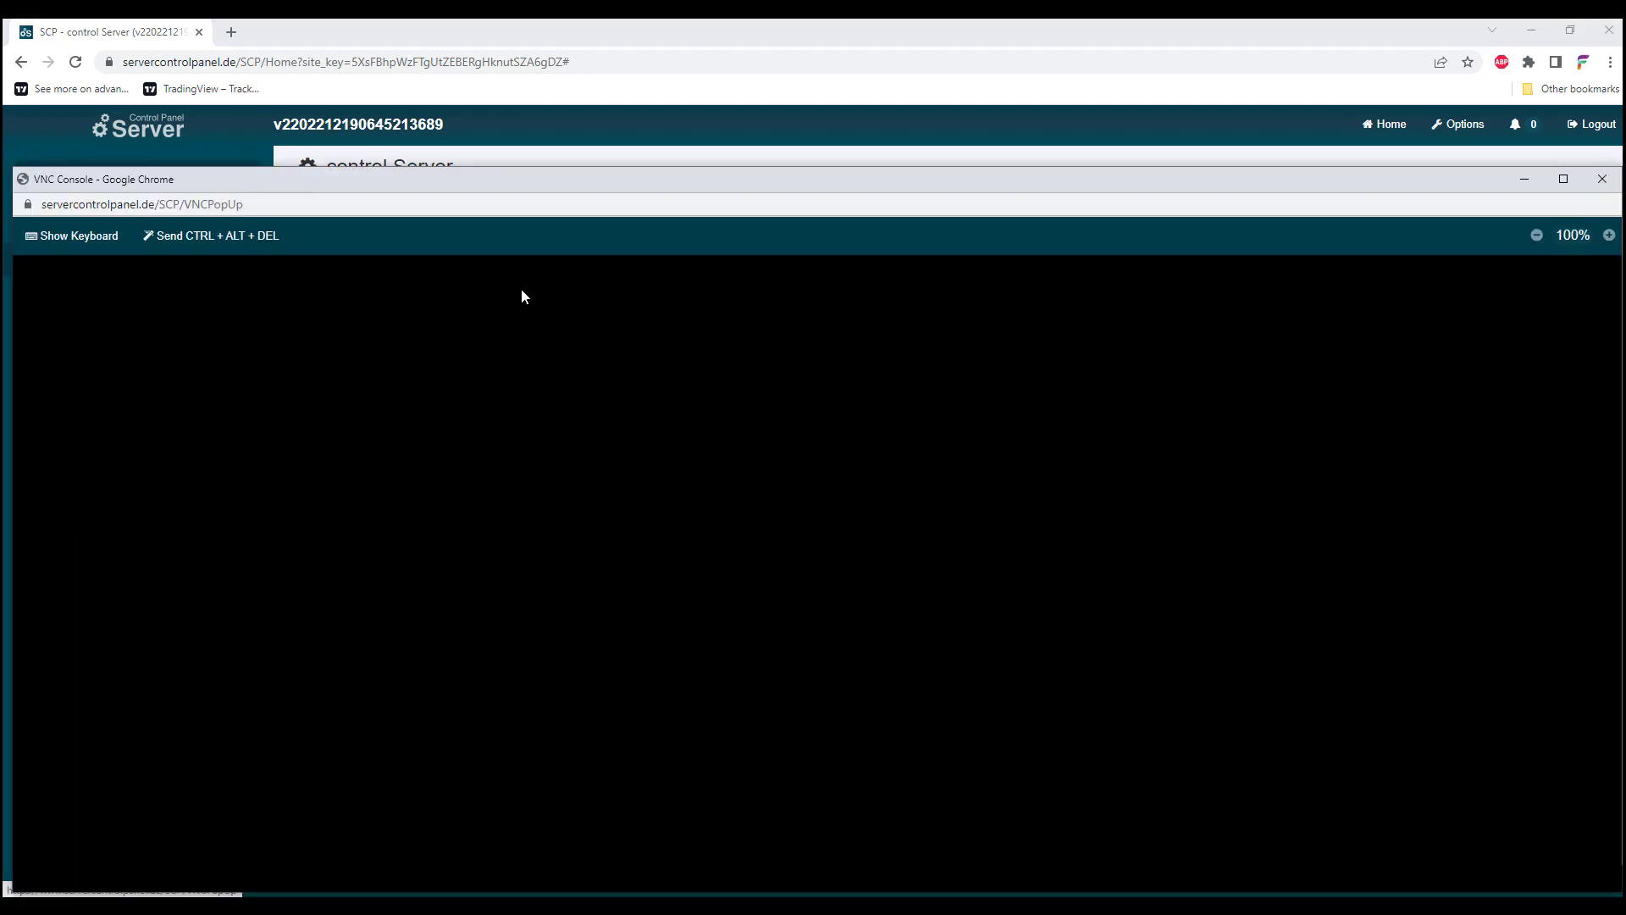
double_click(597, 180)
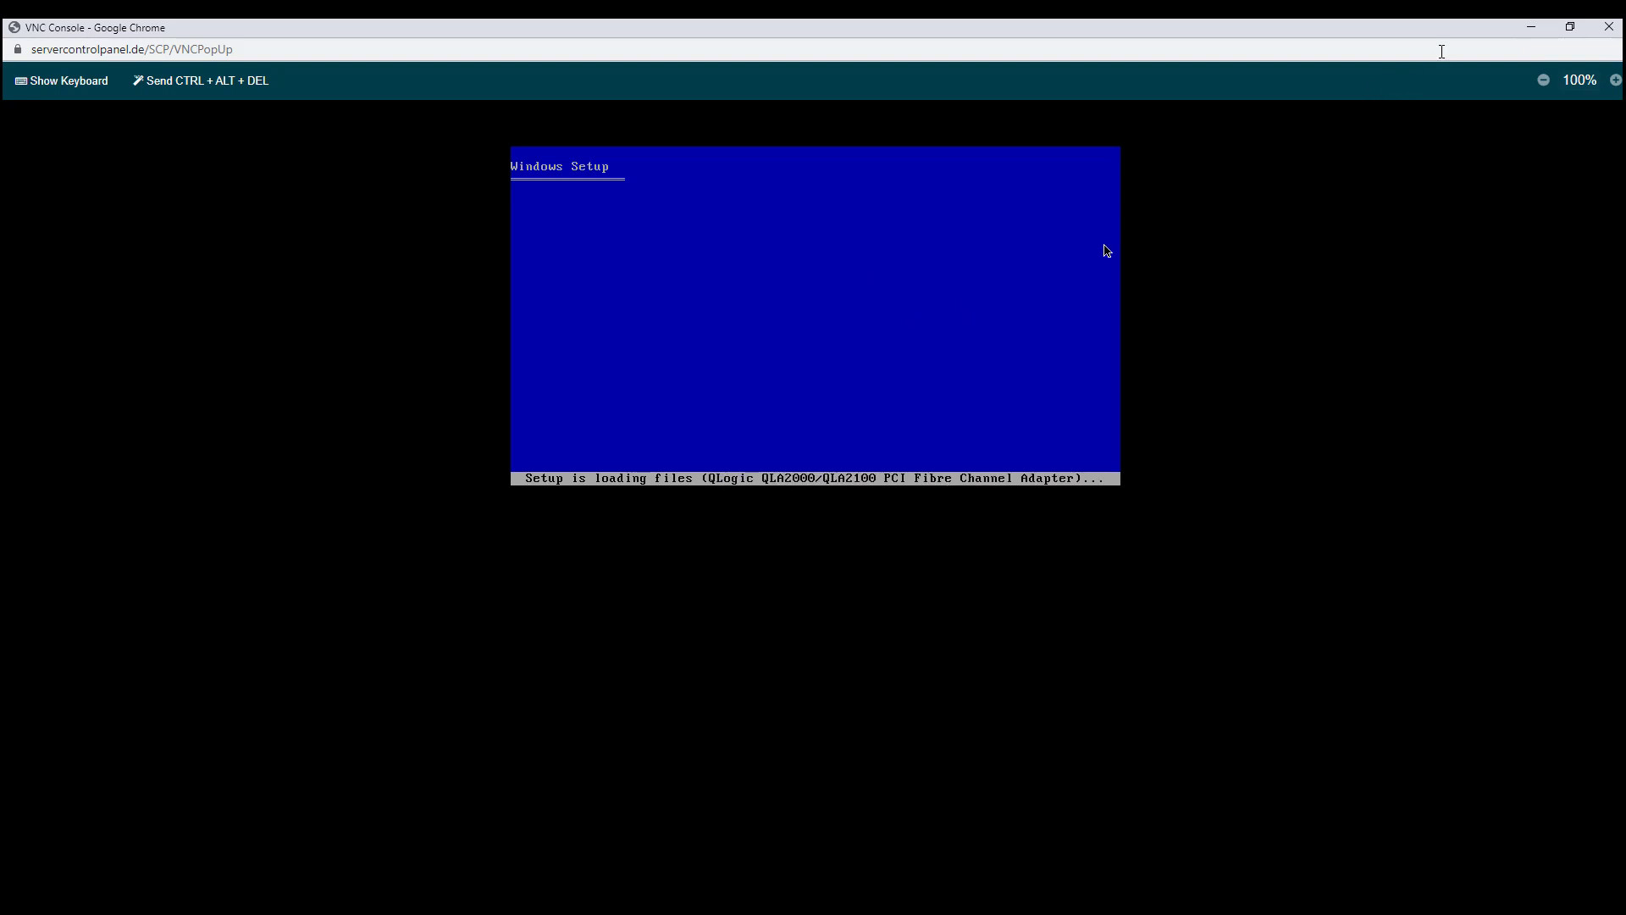
left_click(1532, 26)
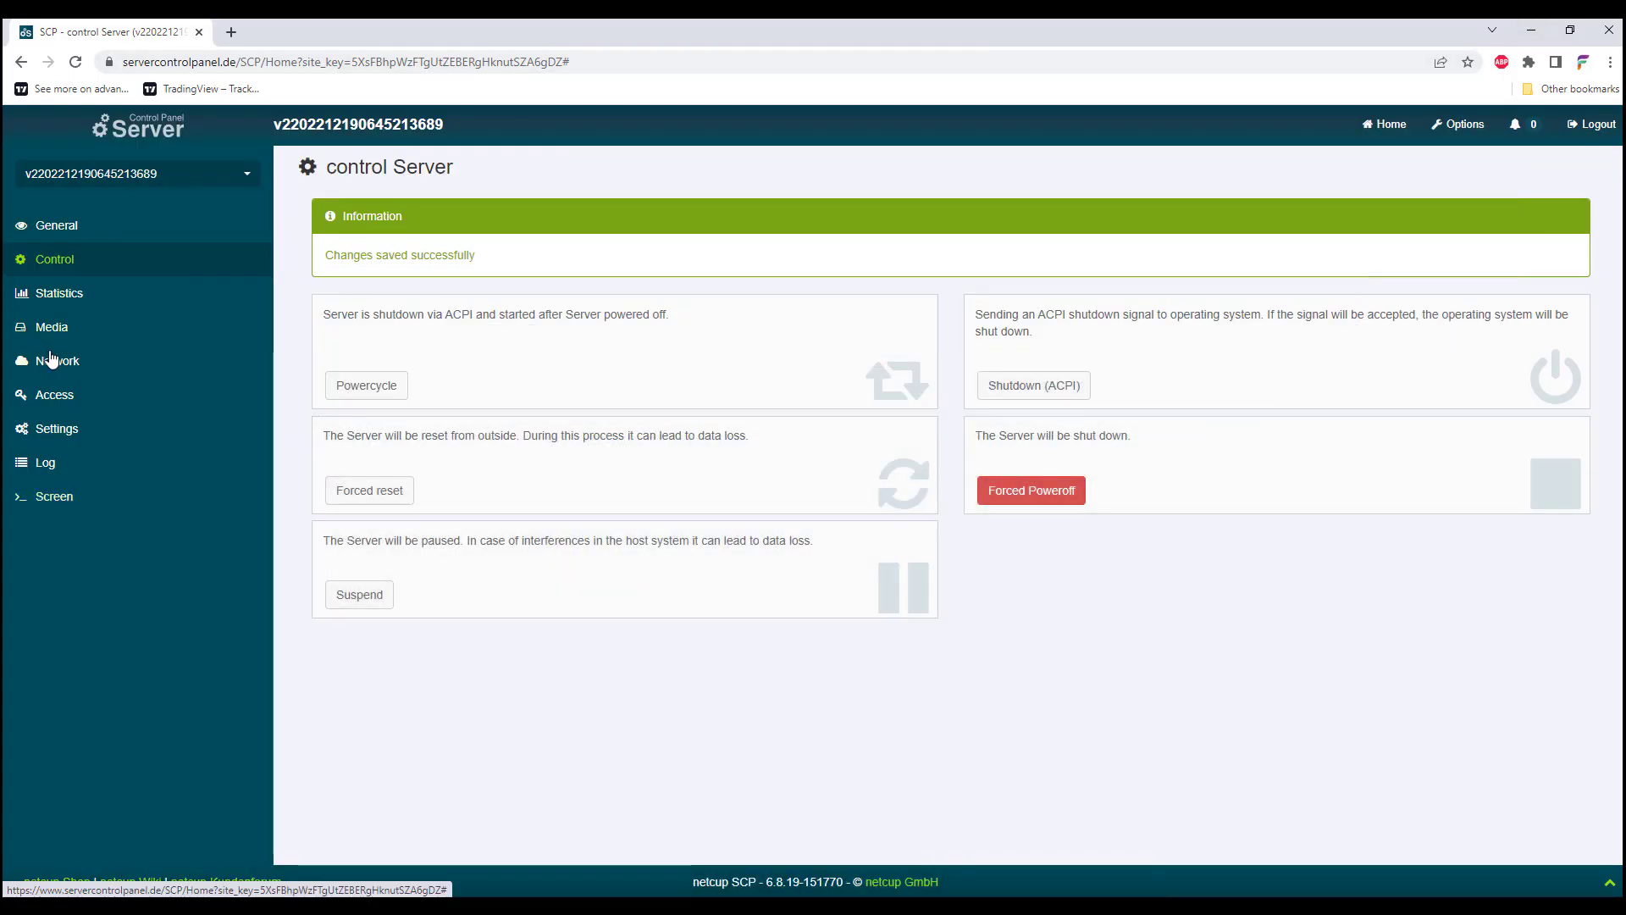
left_click(62, 367)
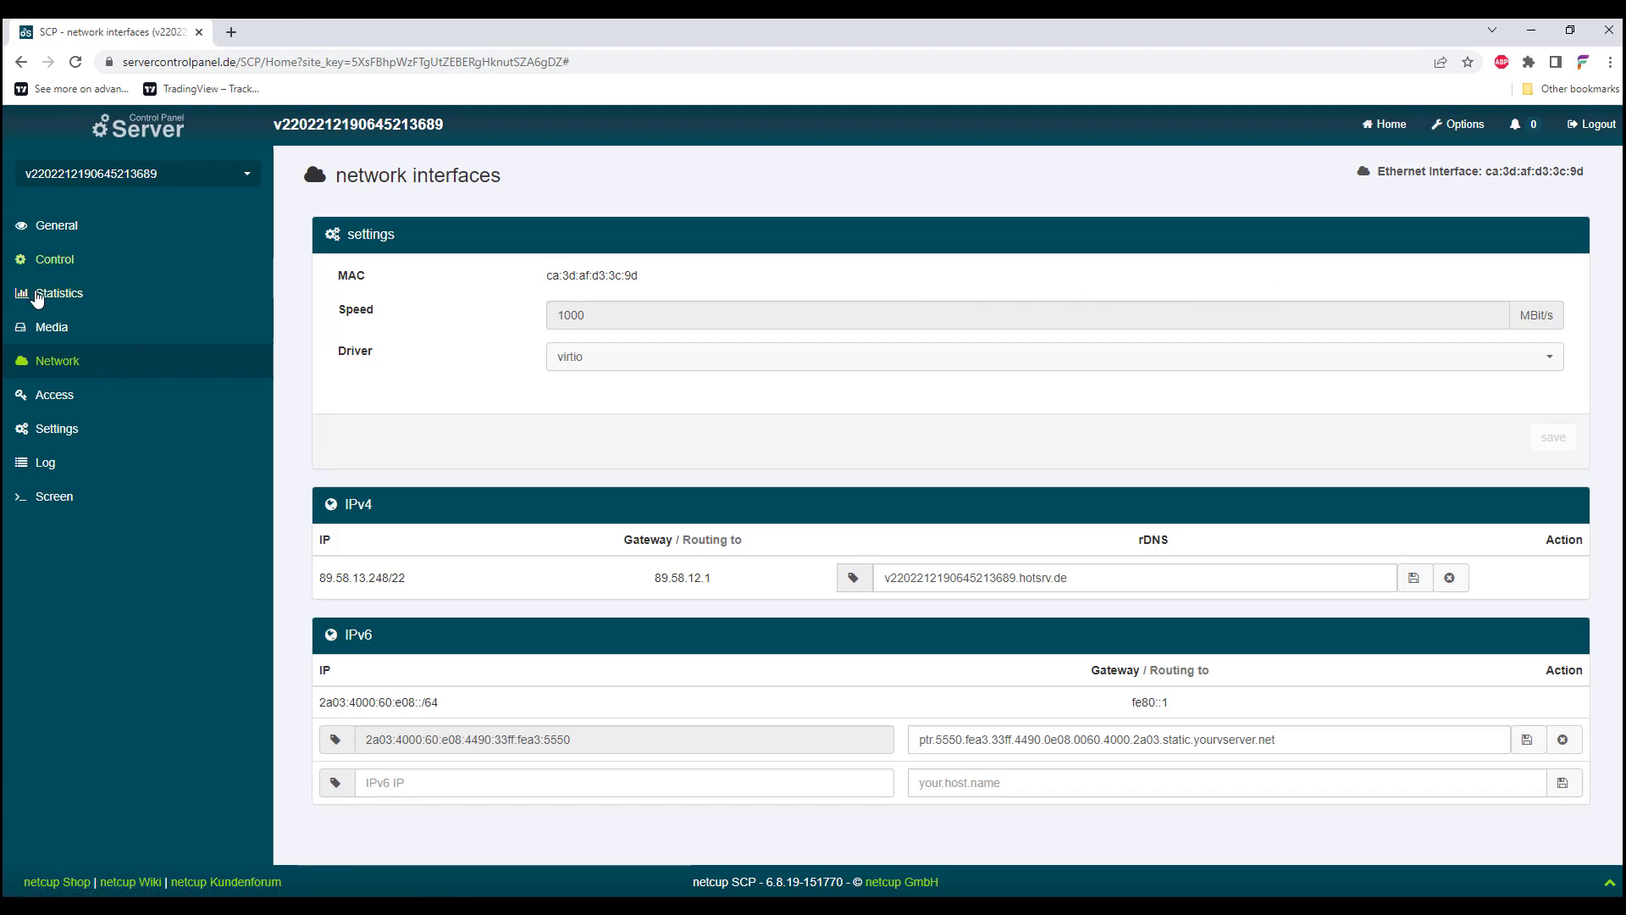
left_click(61, 332)
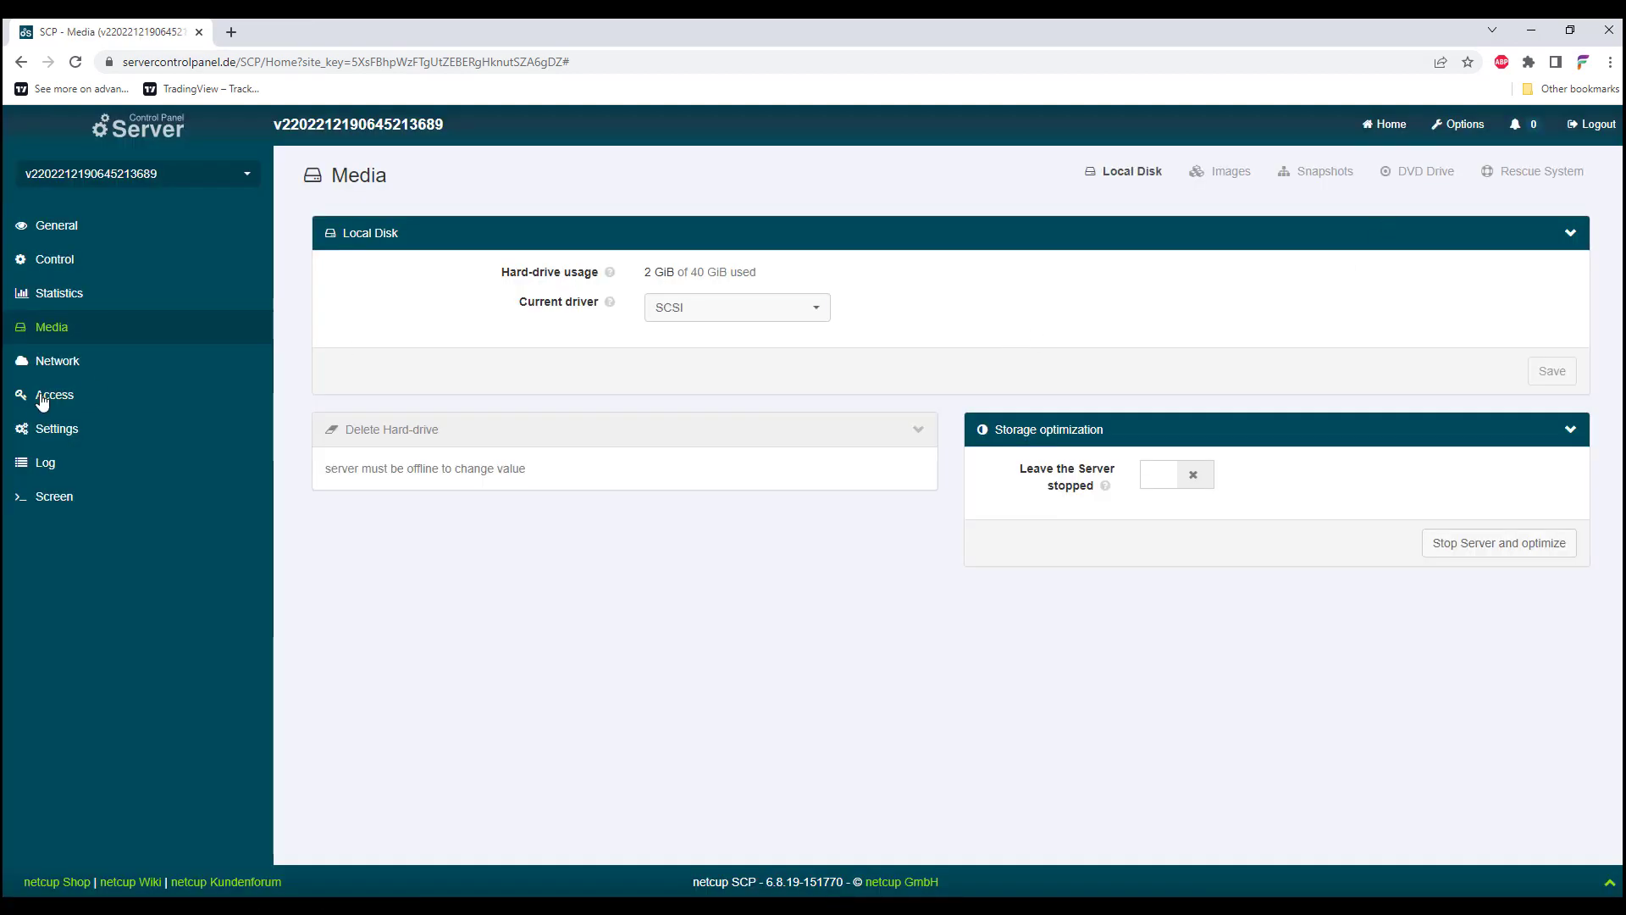
Scroll through the DVD Drive tab to confirm win2003.iso is the attached DVD
left_click(1412, 181)
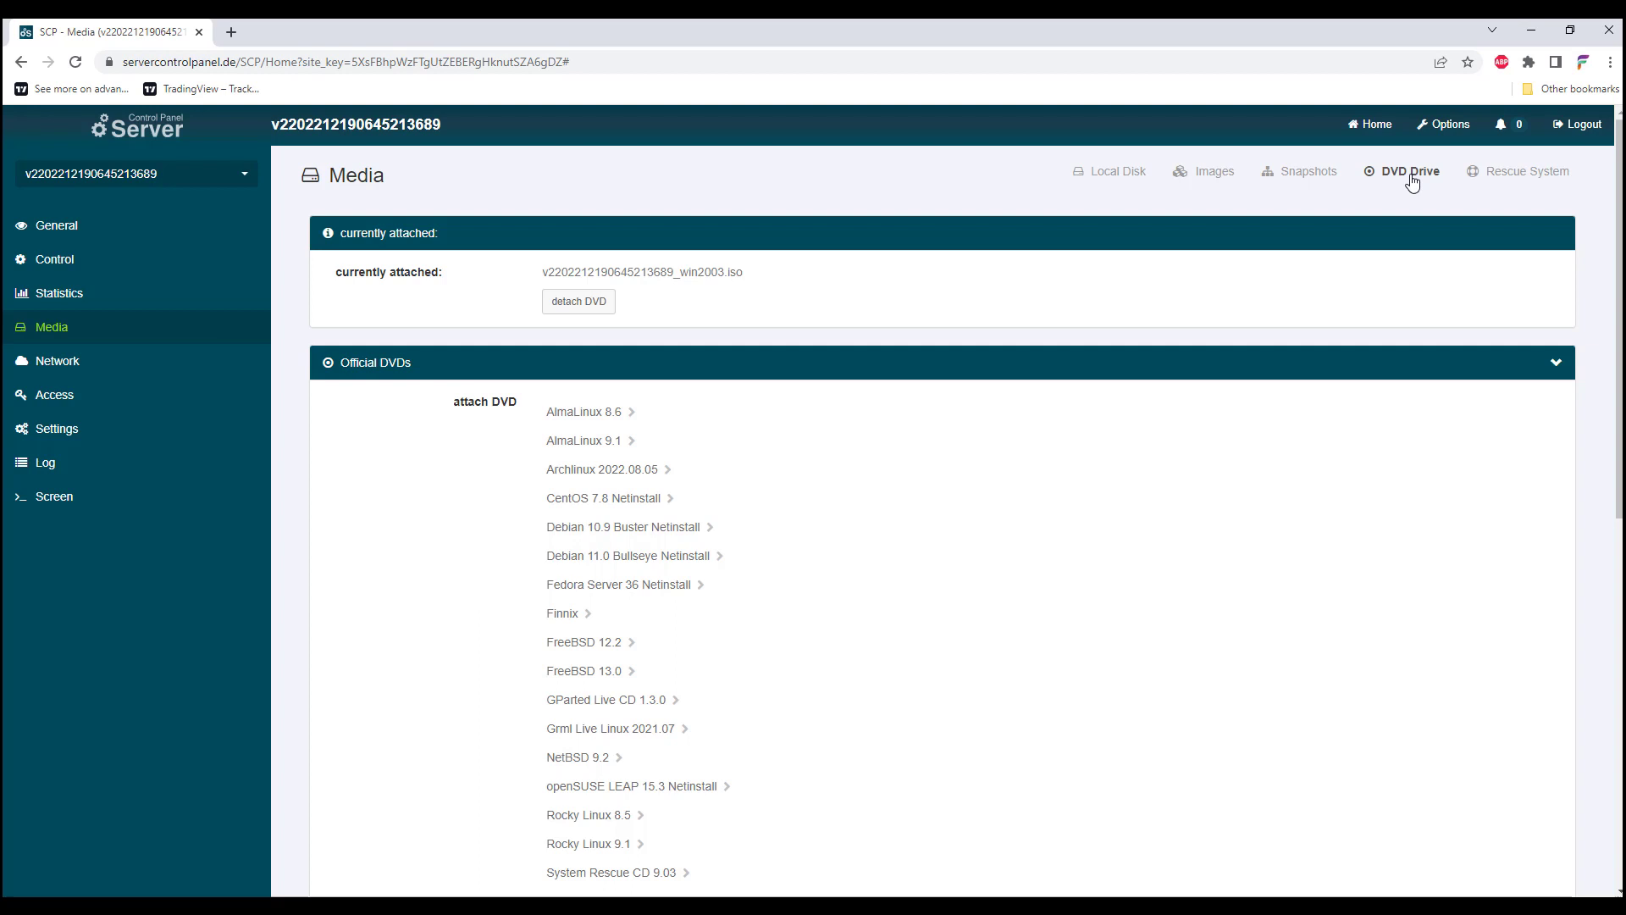
scroll(1387, 243, "down", 7)
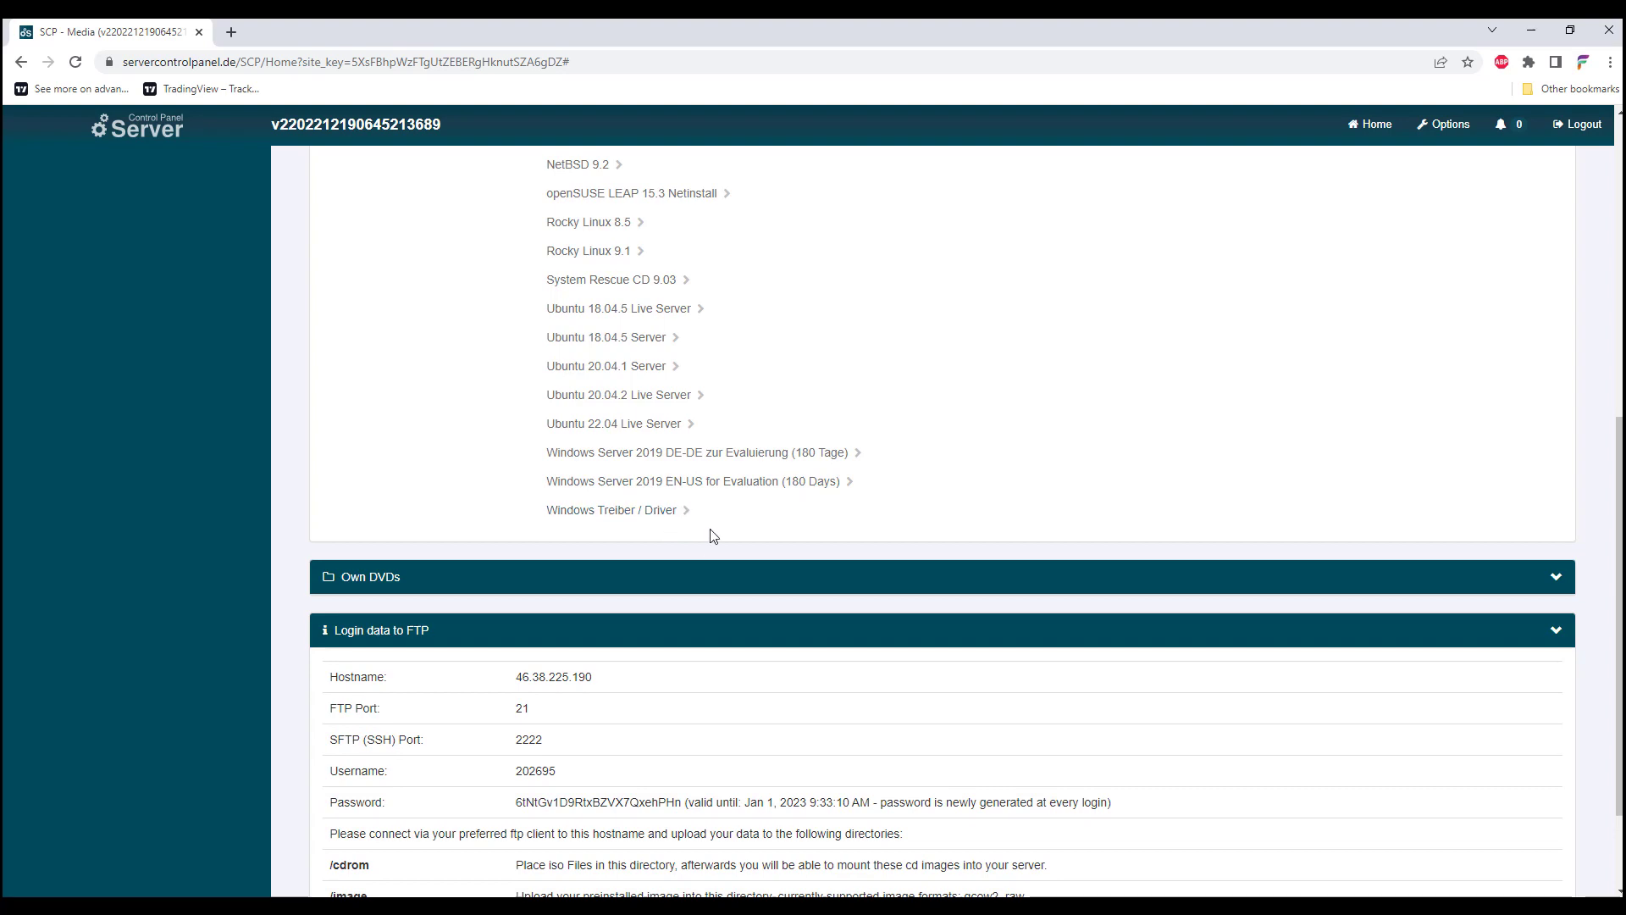
scroll(977, 513, "up", 4)
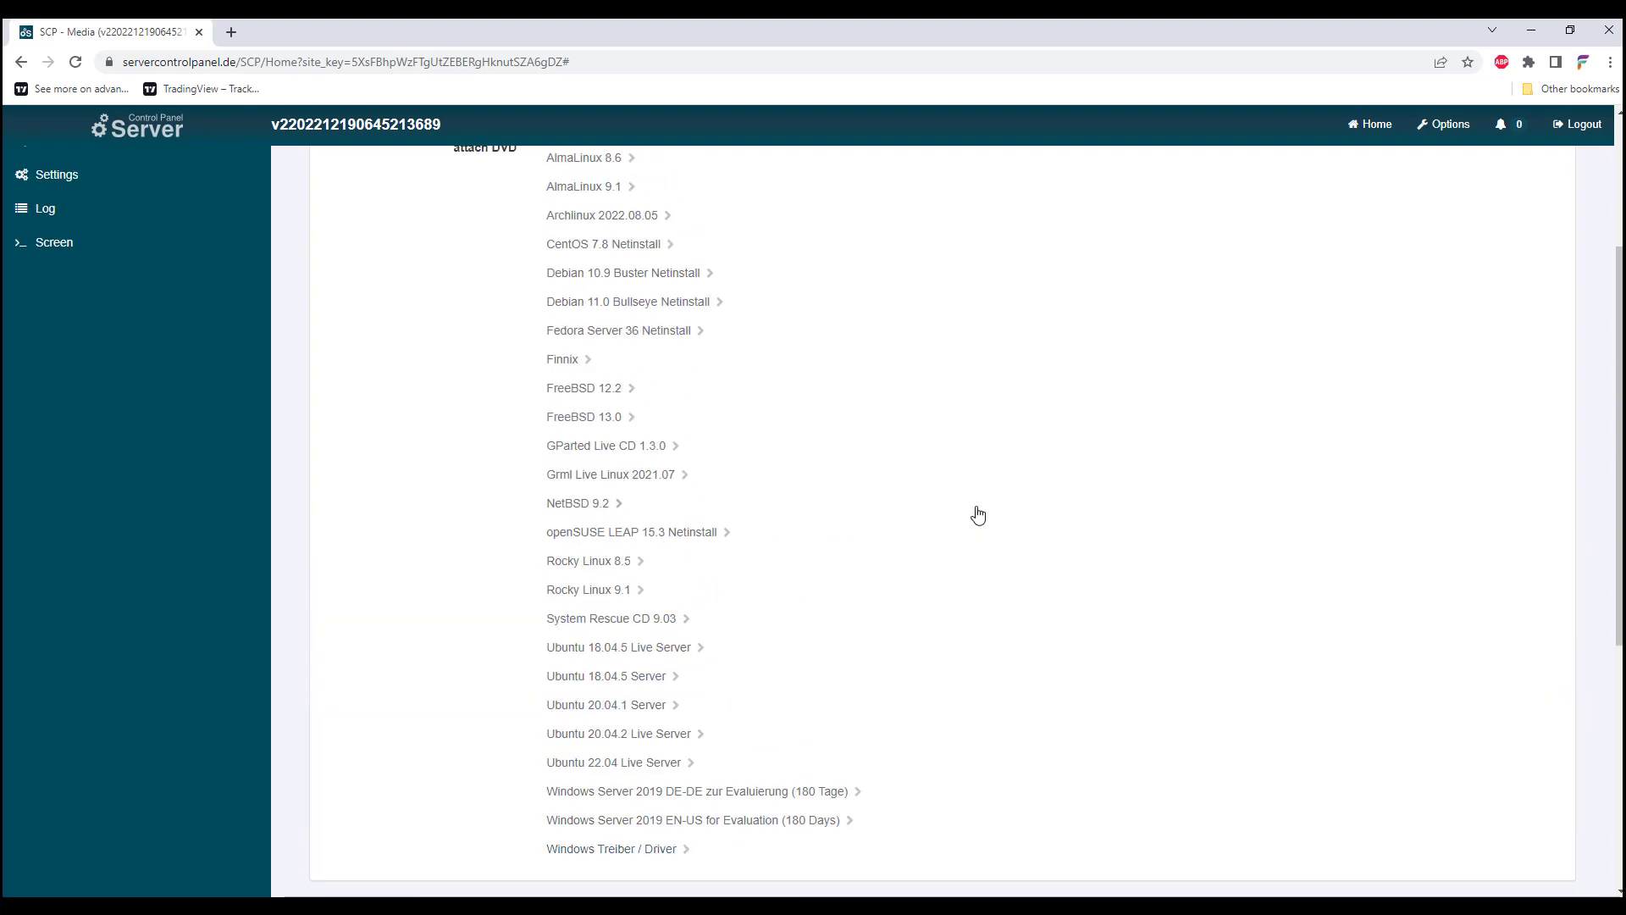
scroll(981, 515, "down", 4)
scroll(981, 515, "up", 7)
scroll(982, 296, "down", 5)
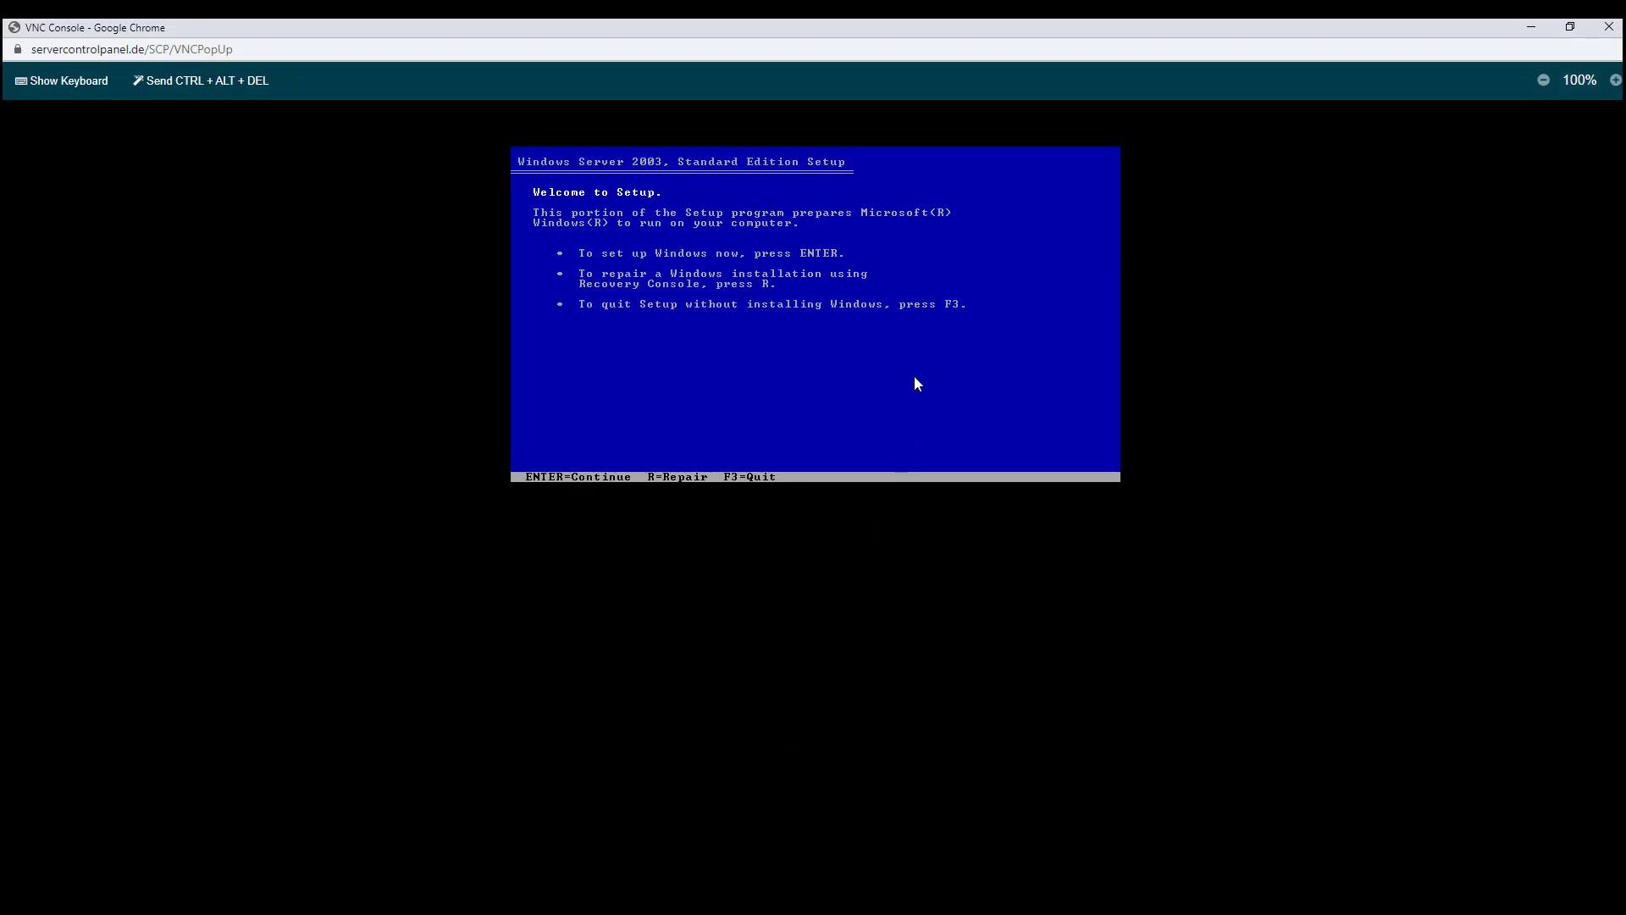
Continue past the Windows Server 2003 Setup welcome screen with Enter
key("Return")
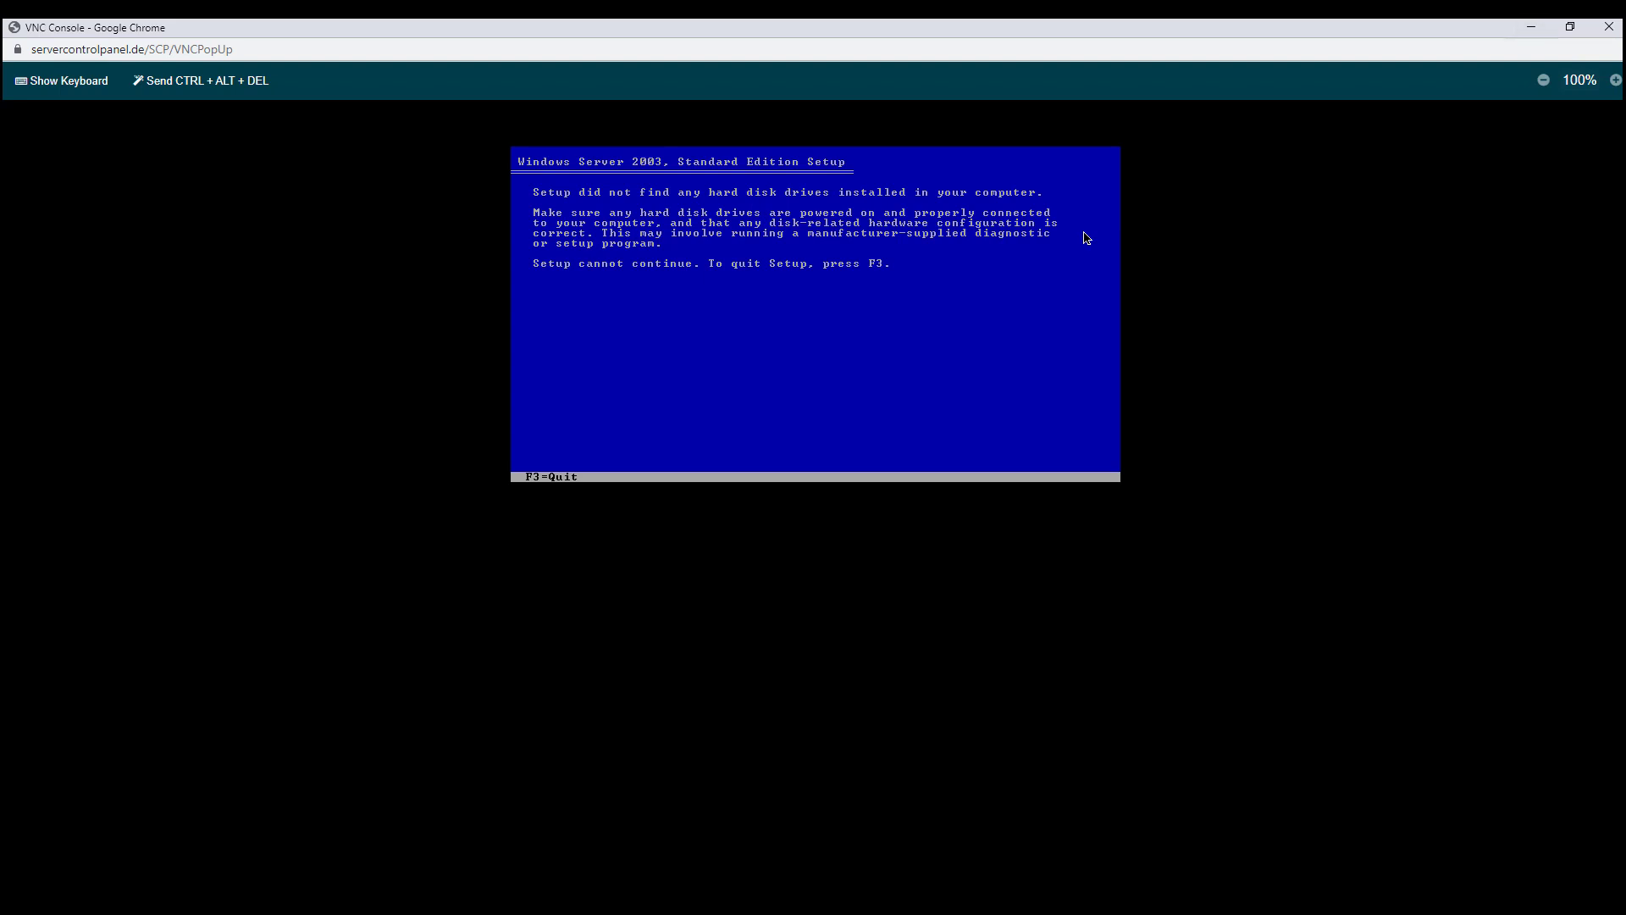
Minimize the console and force the server to power off
left_click(1533, 31)
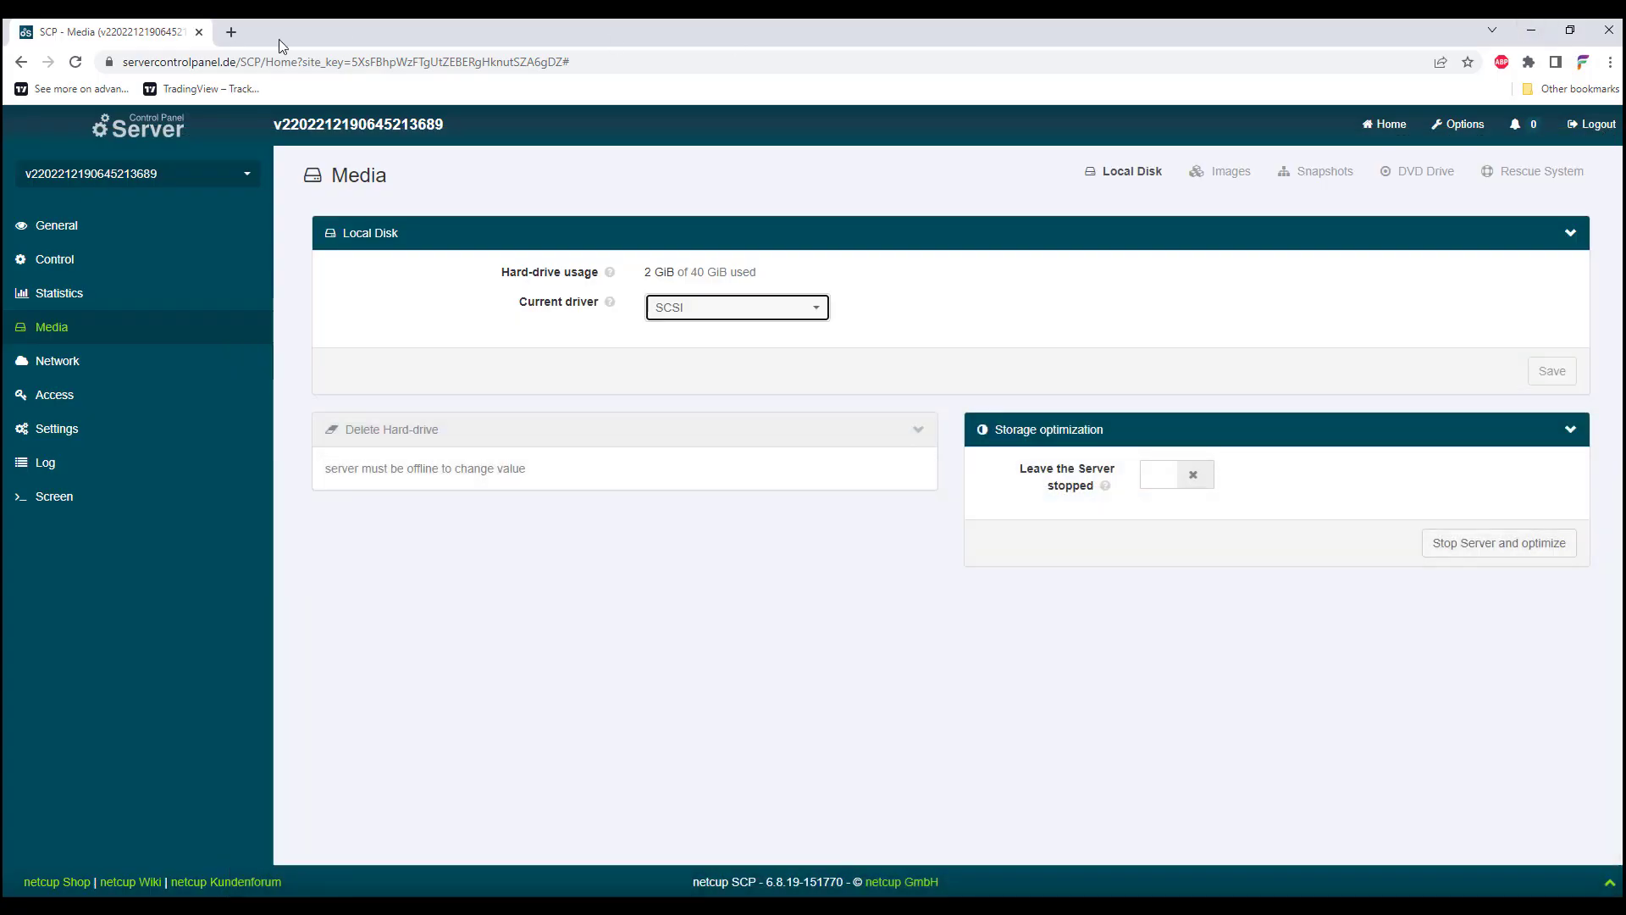
left_click(47, 270)
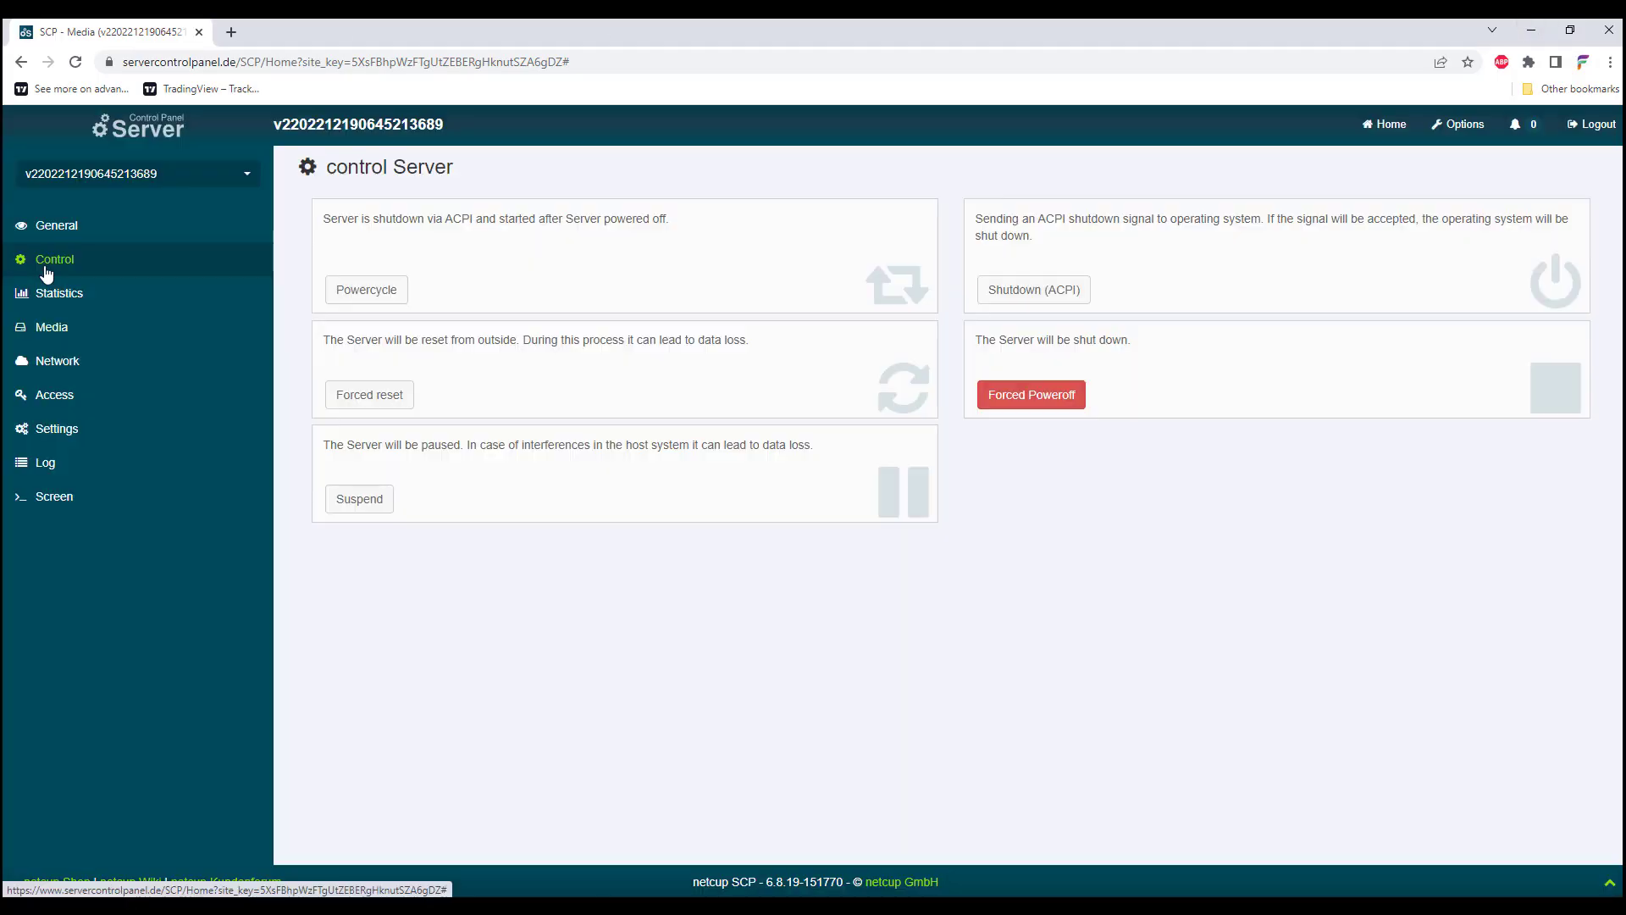
left_click(1043, 399)
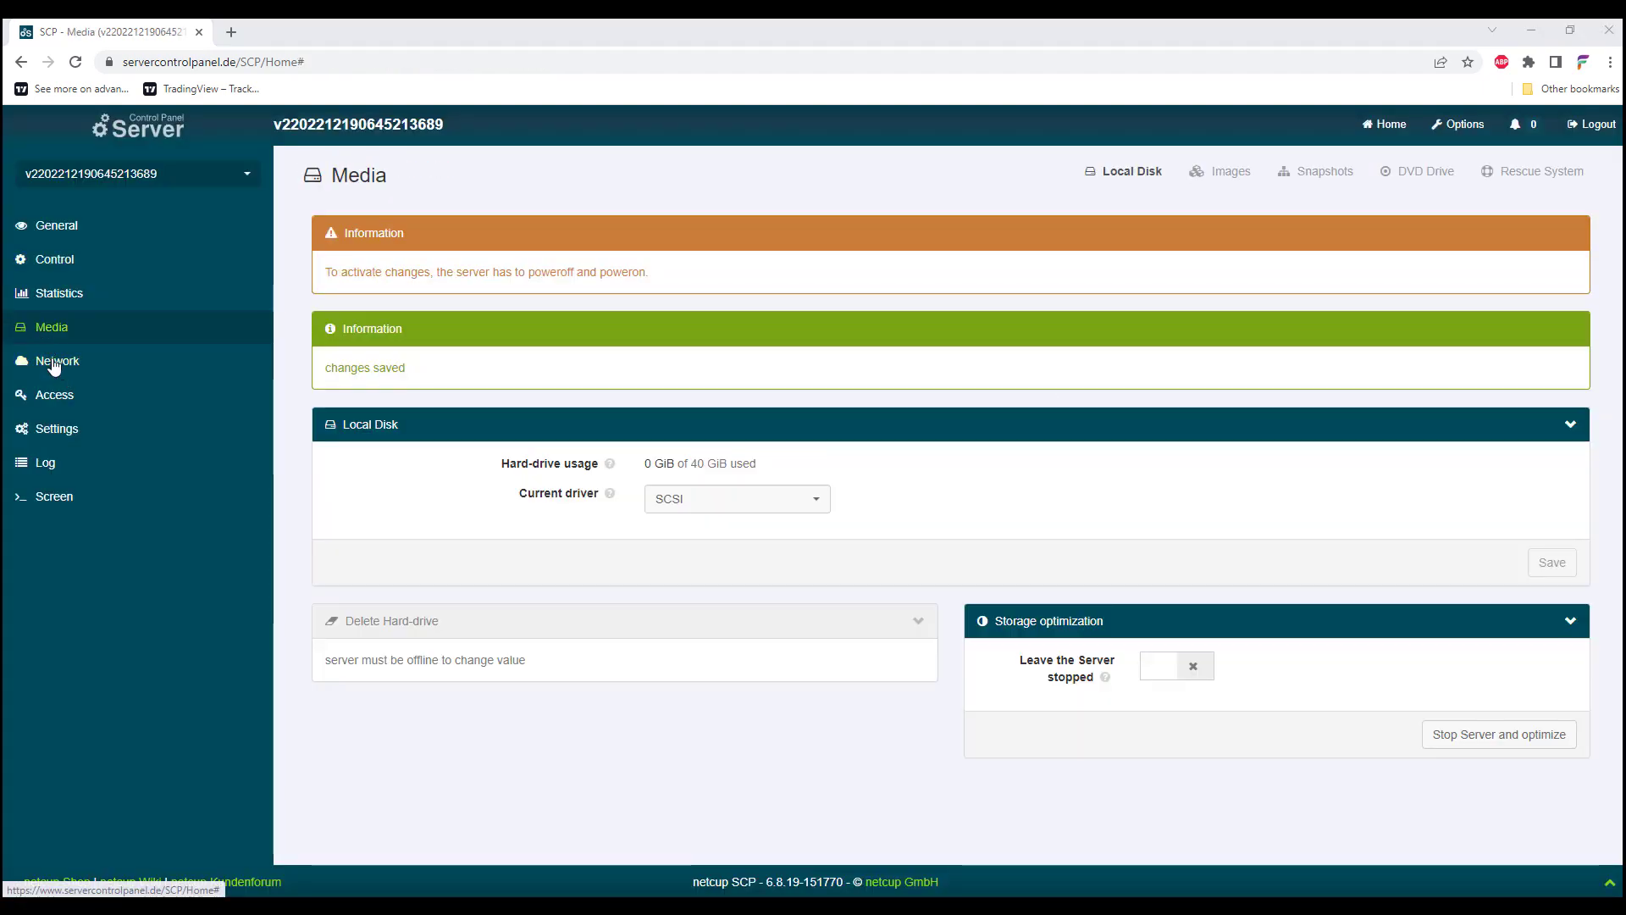
Change the local disk driver from SCSI to IDE and save it
left_click(61, 336)
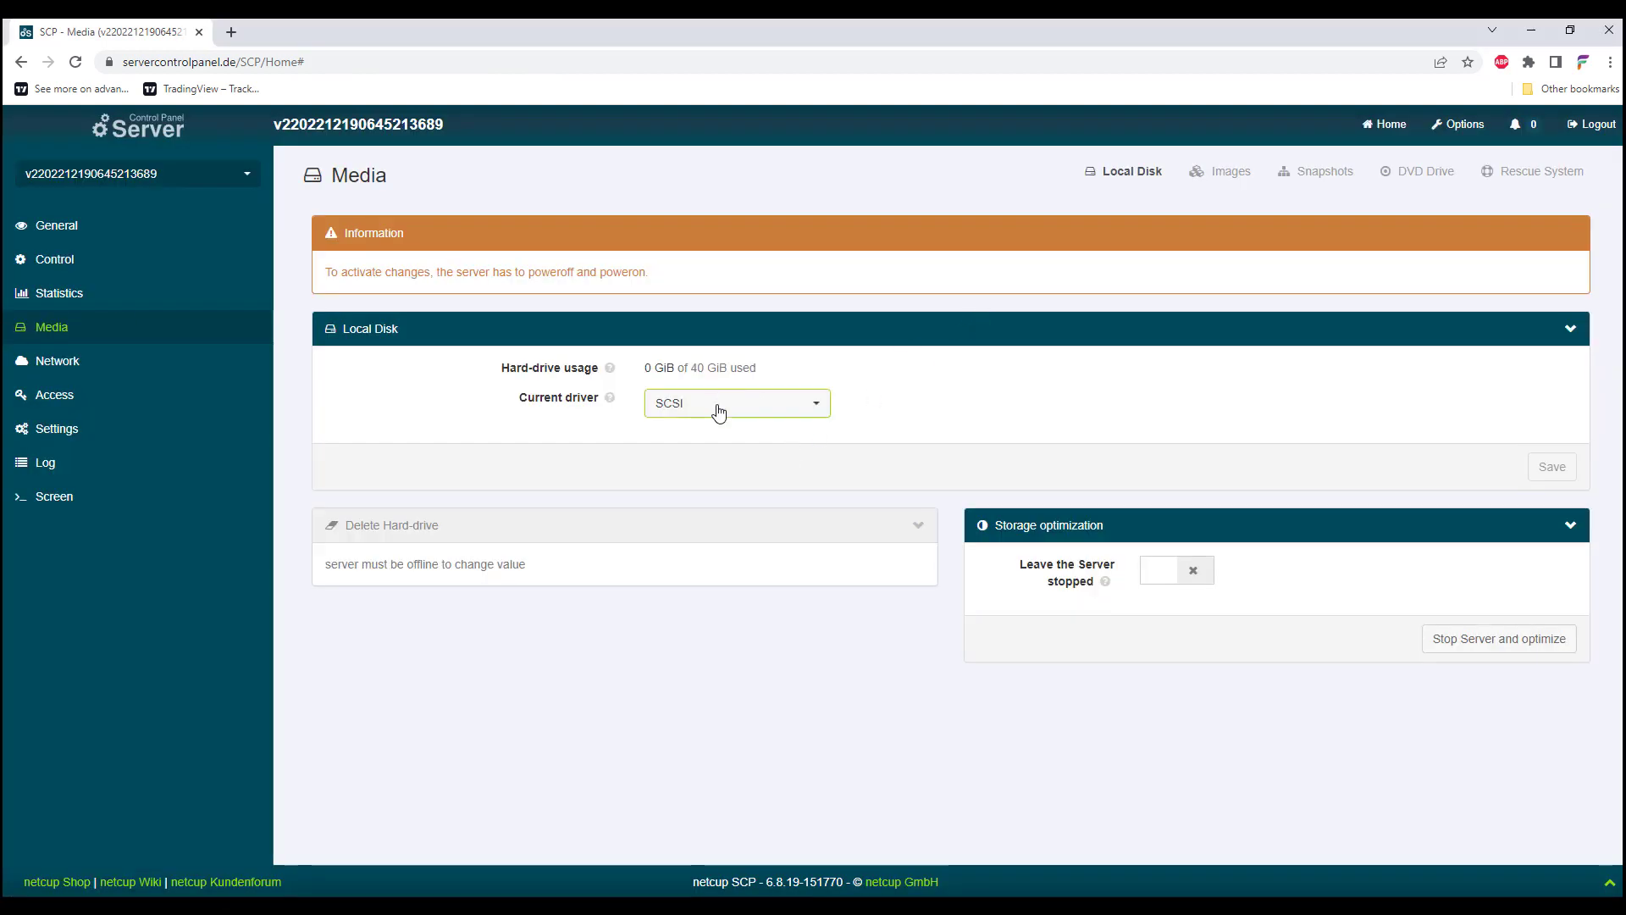
left_click(698, 411)
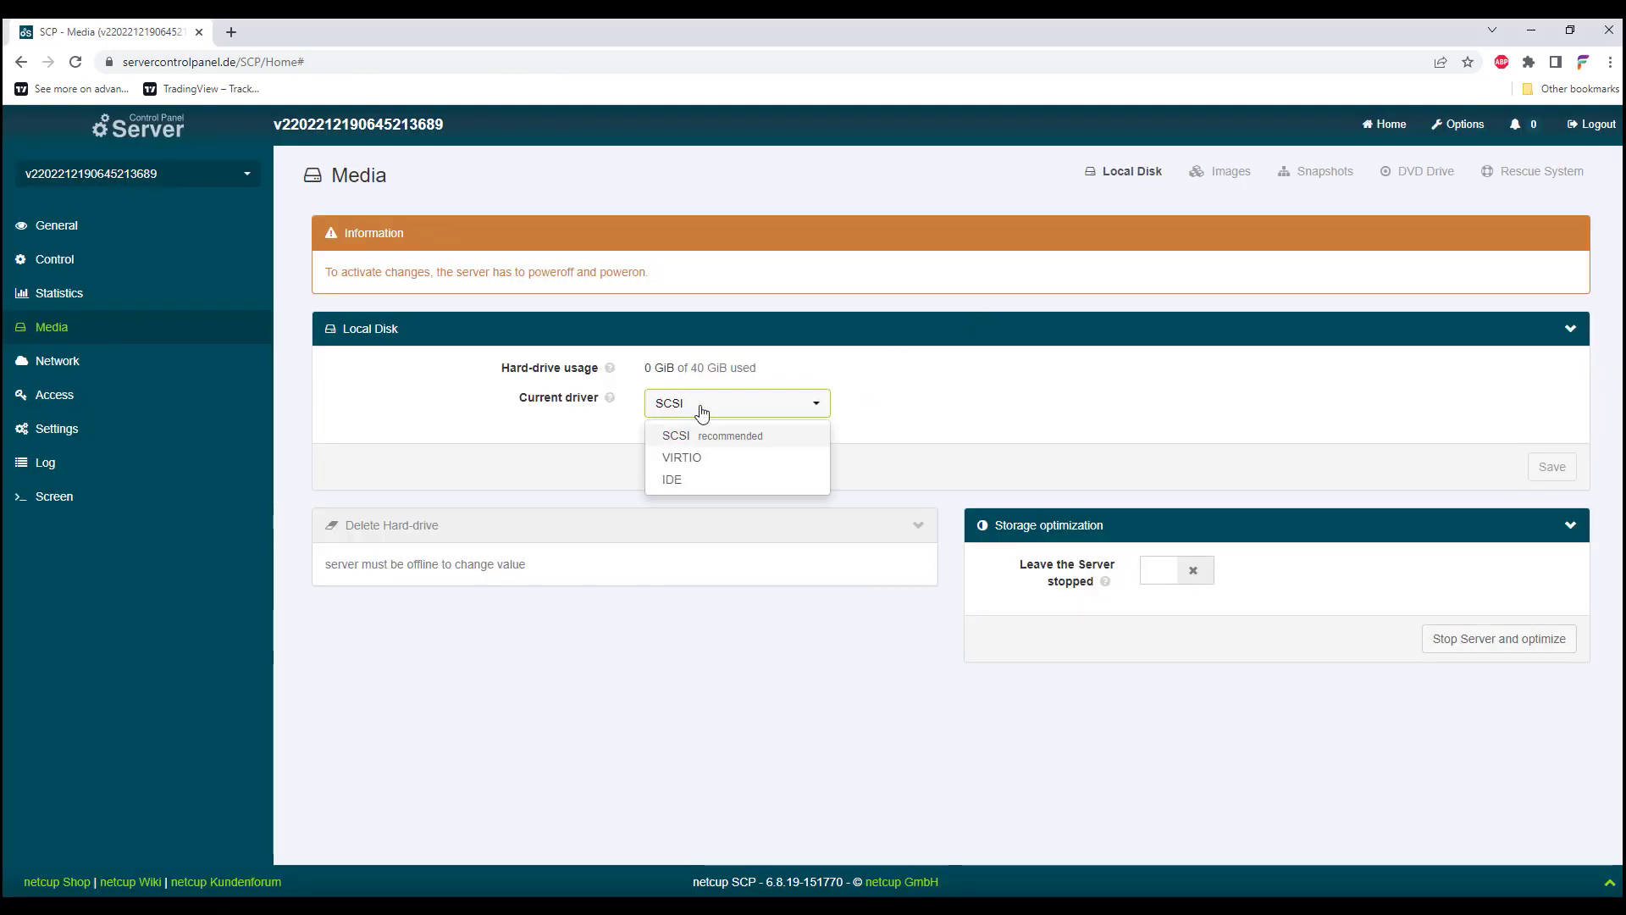
left_click(697, 475)
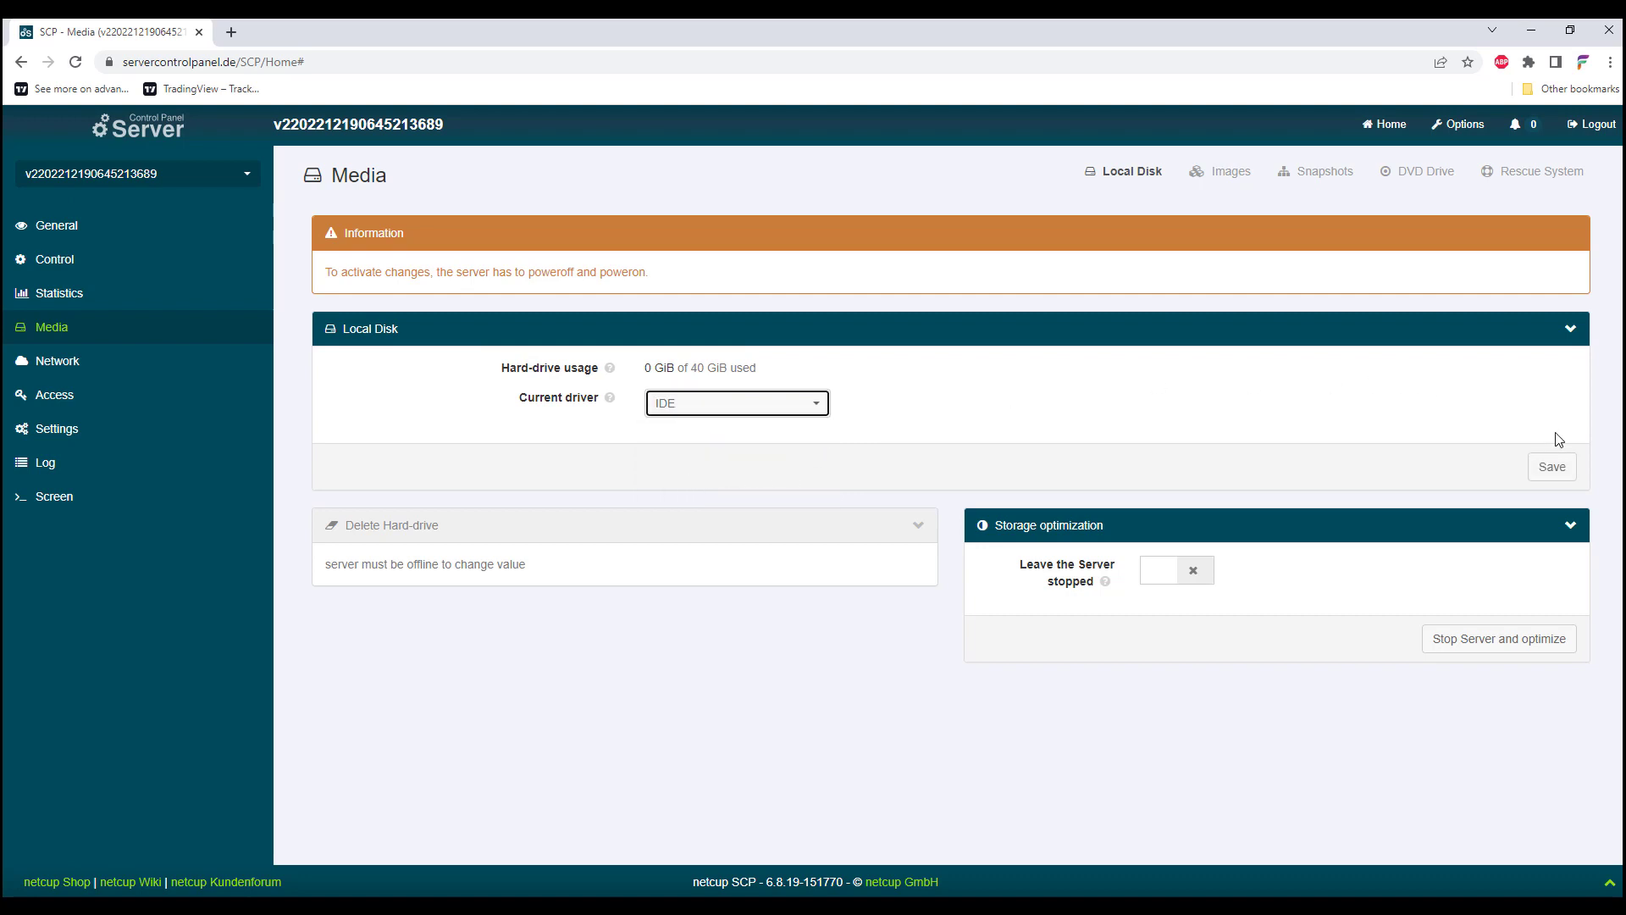
left_click(1551, 467)
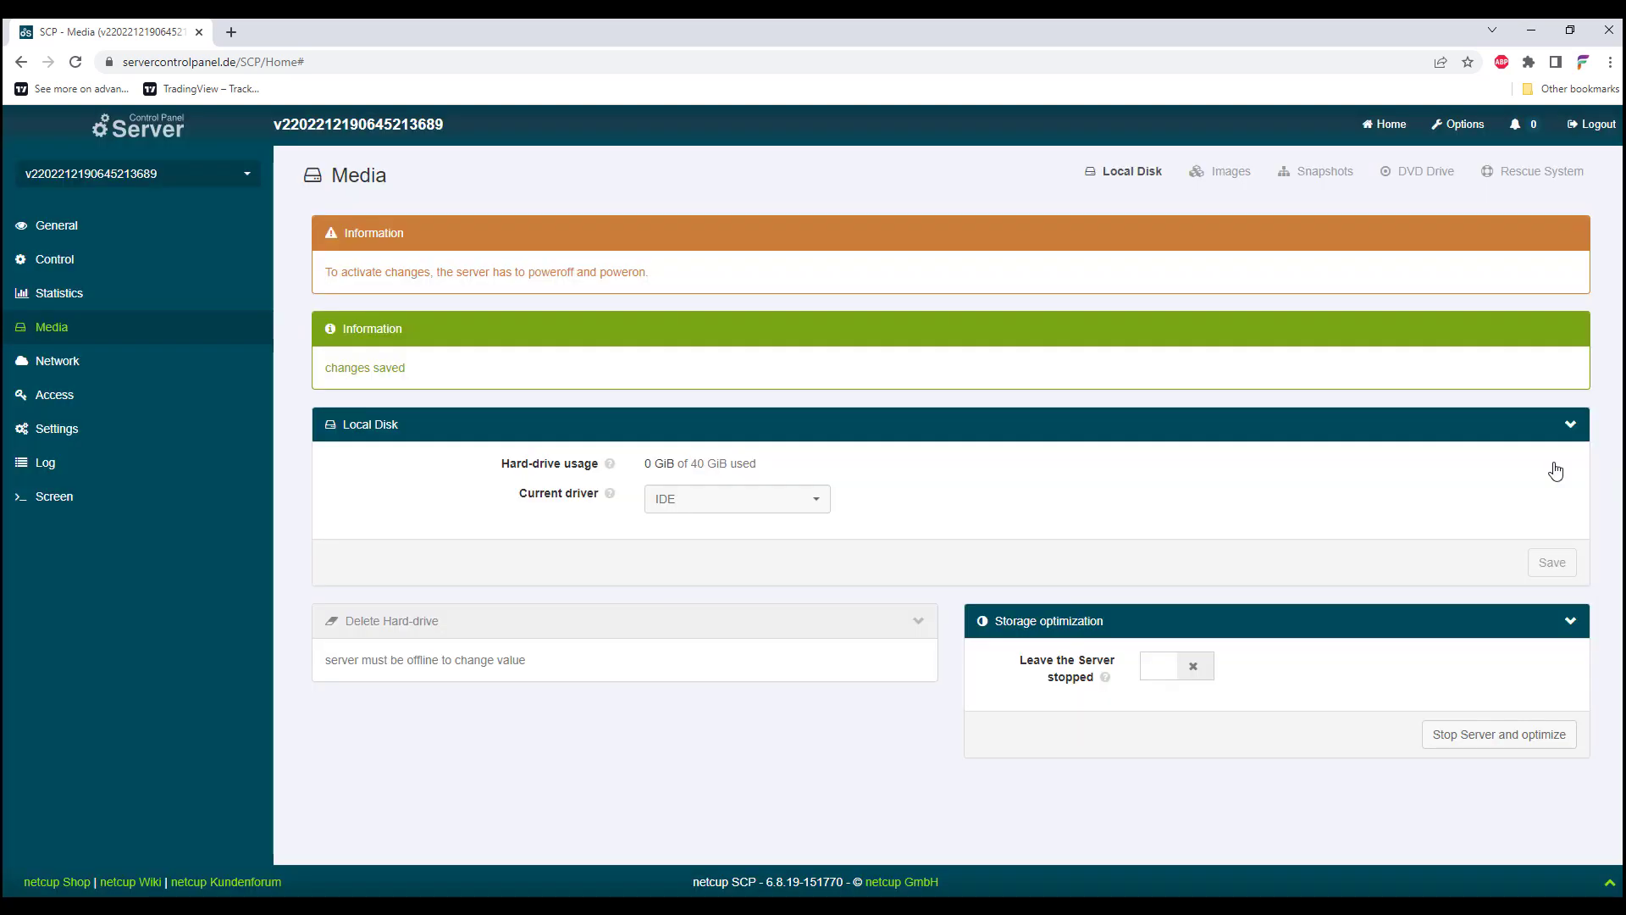
Force the server off again and start it back up
left_click(53, 260)
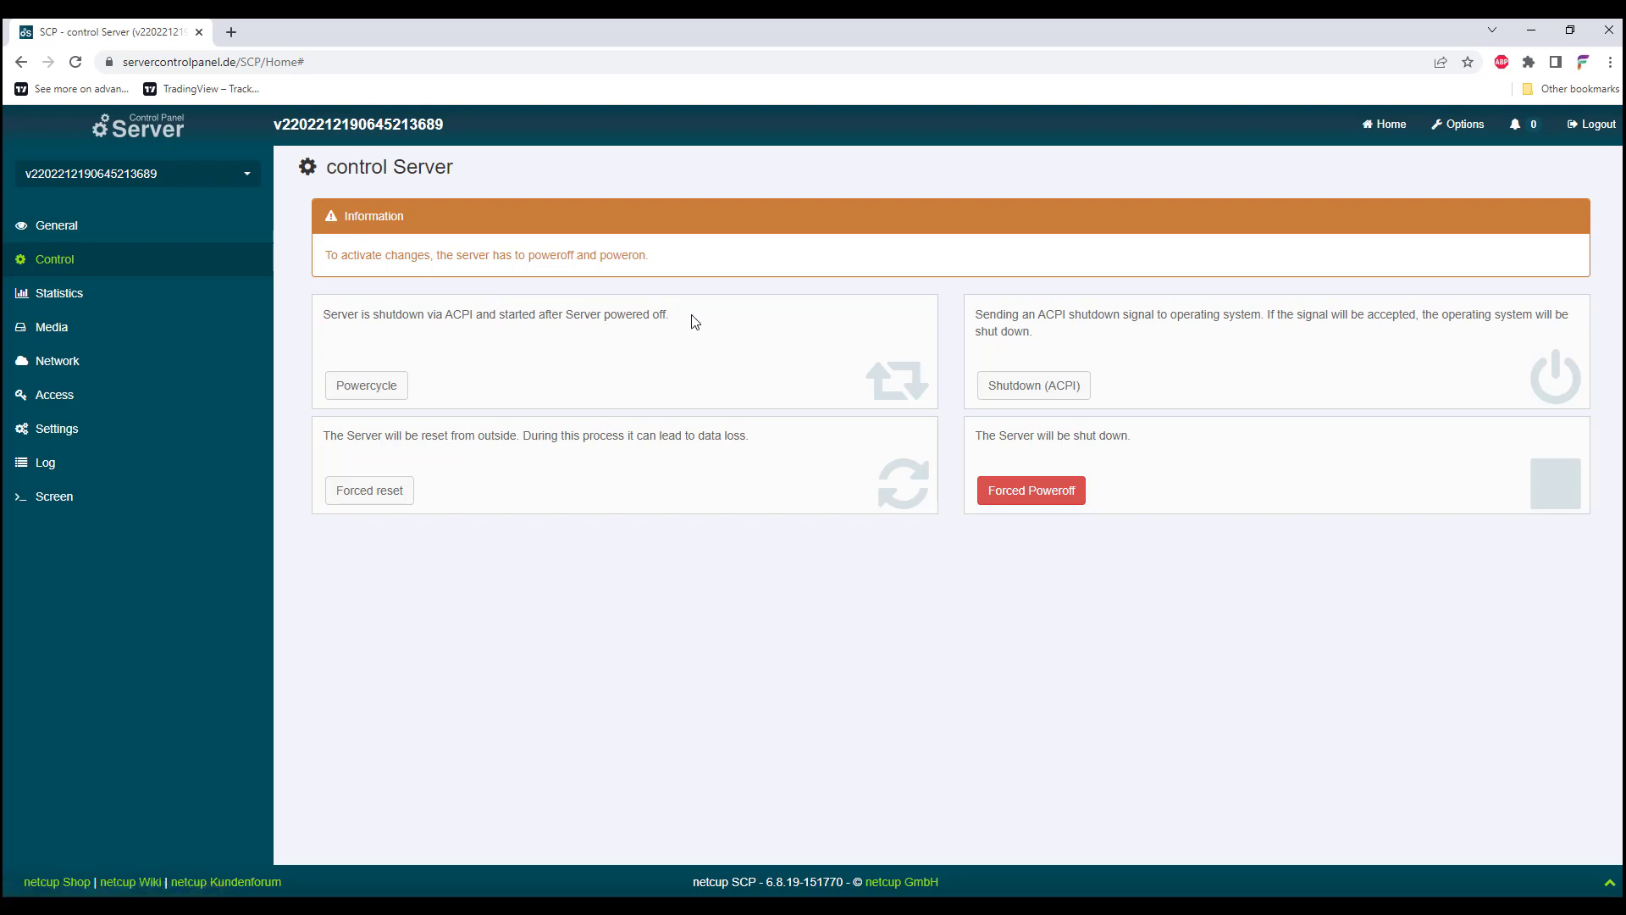
left_click(1013, 493)
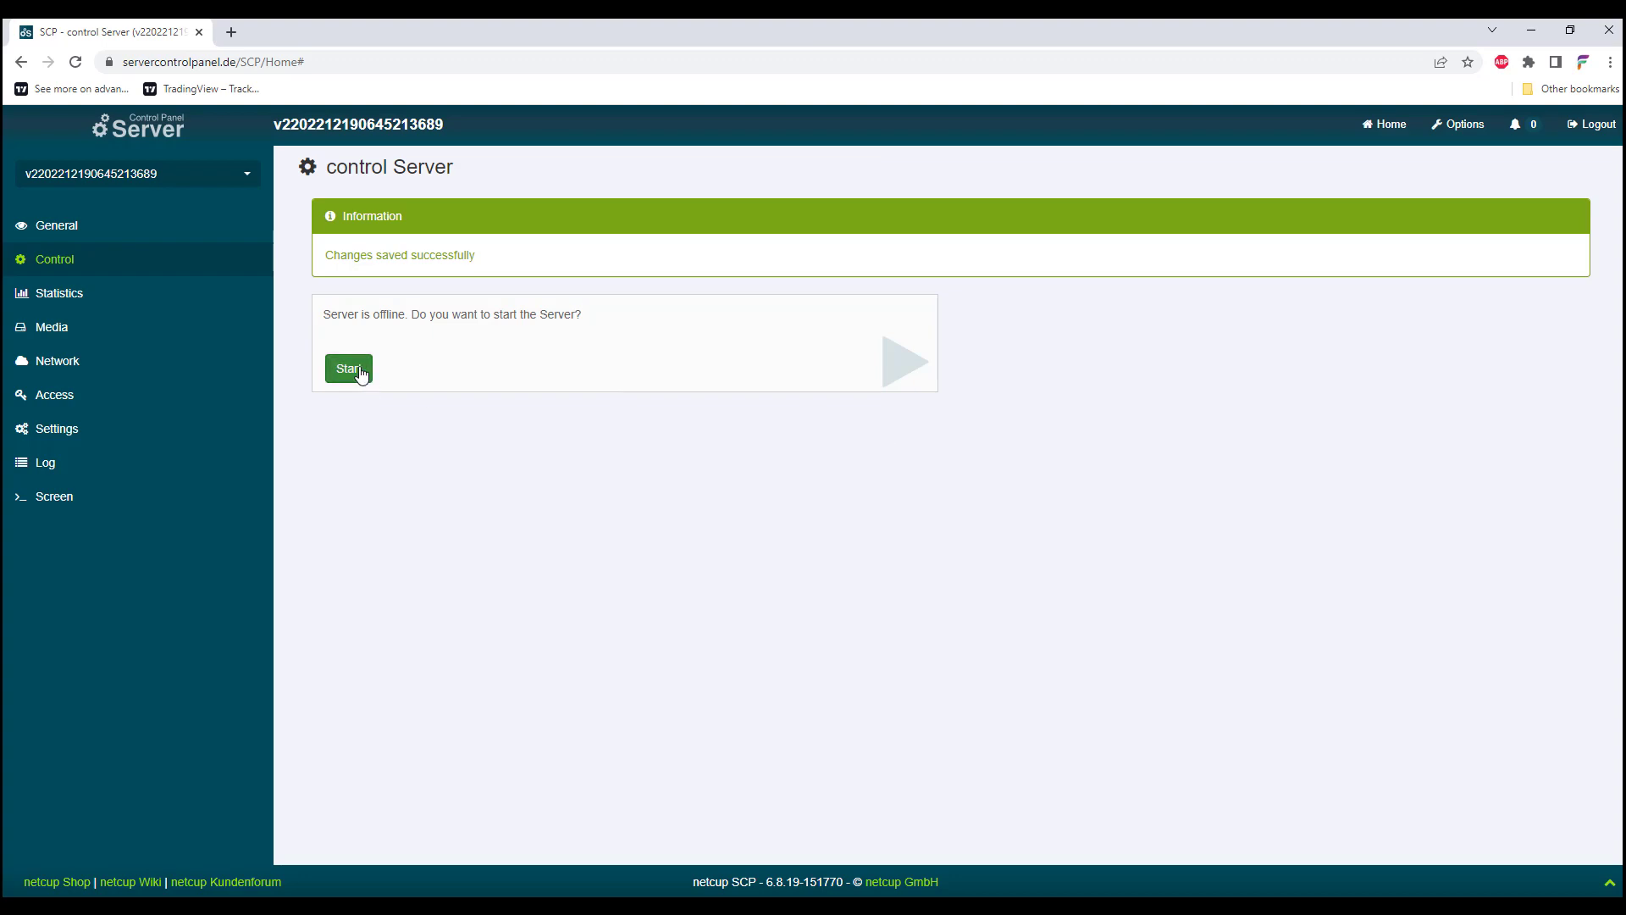
left_click(361, 373)
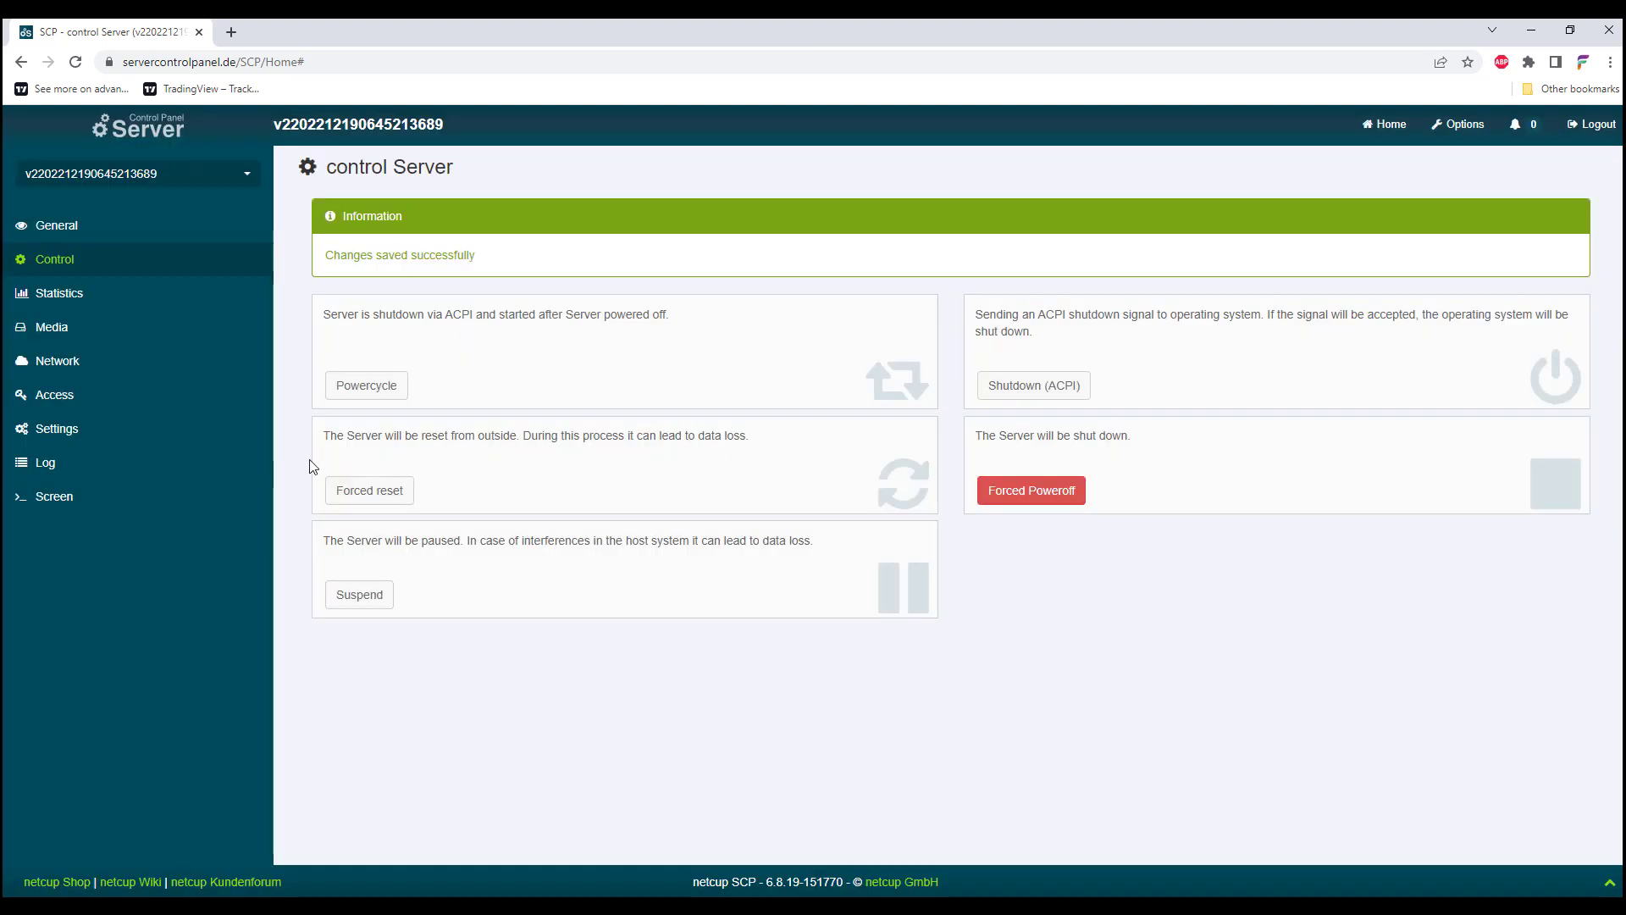
Open the screen console maximized and begin Windows Server 2003 Setup
left_click(55, 498)
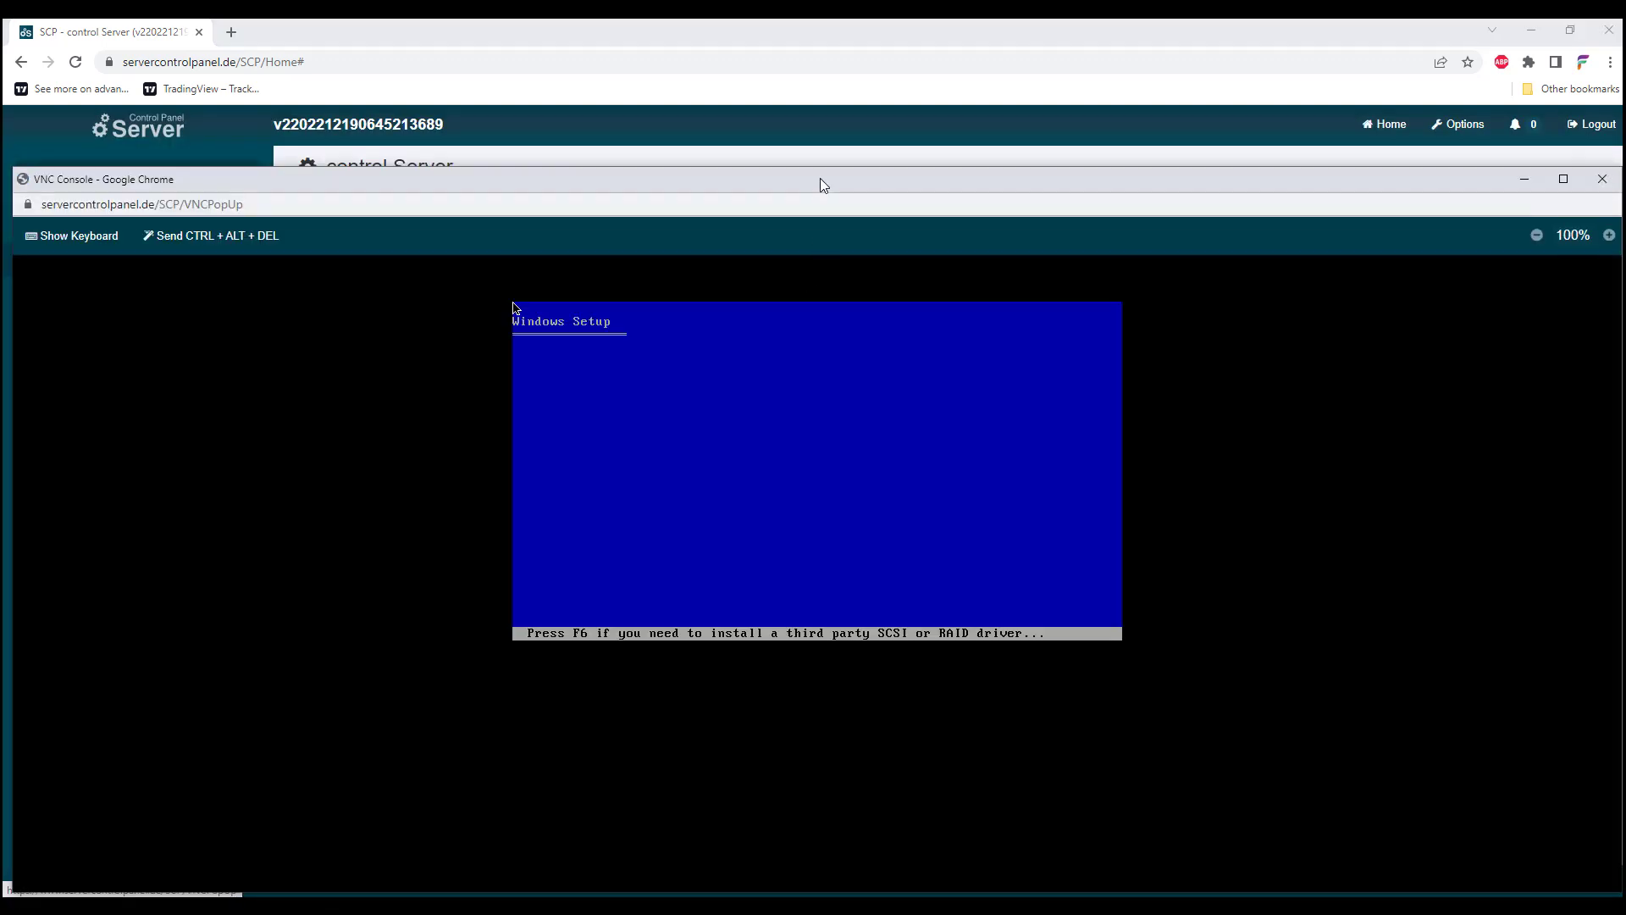
double_click(820, 179)
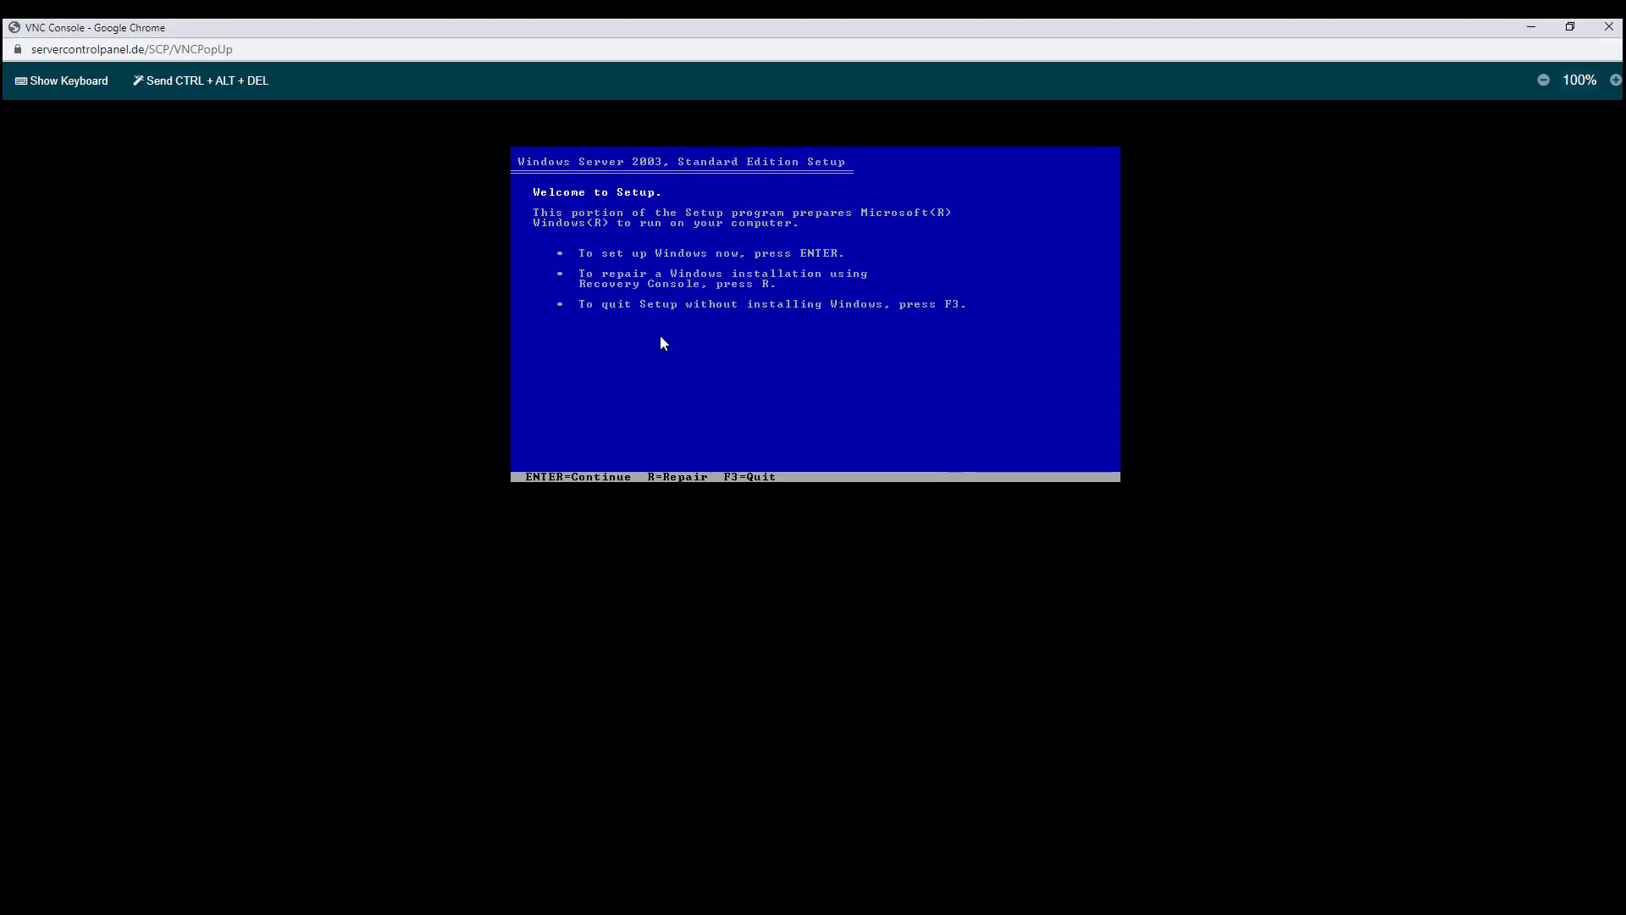
key("Return")
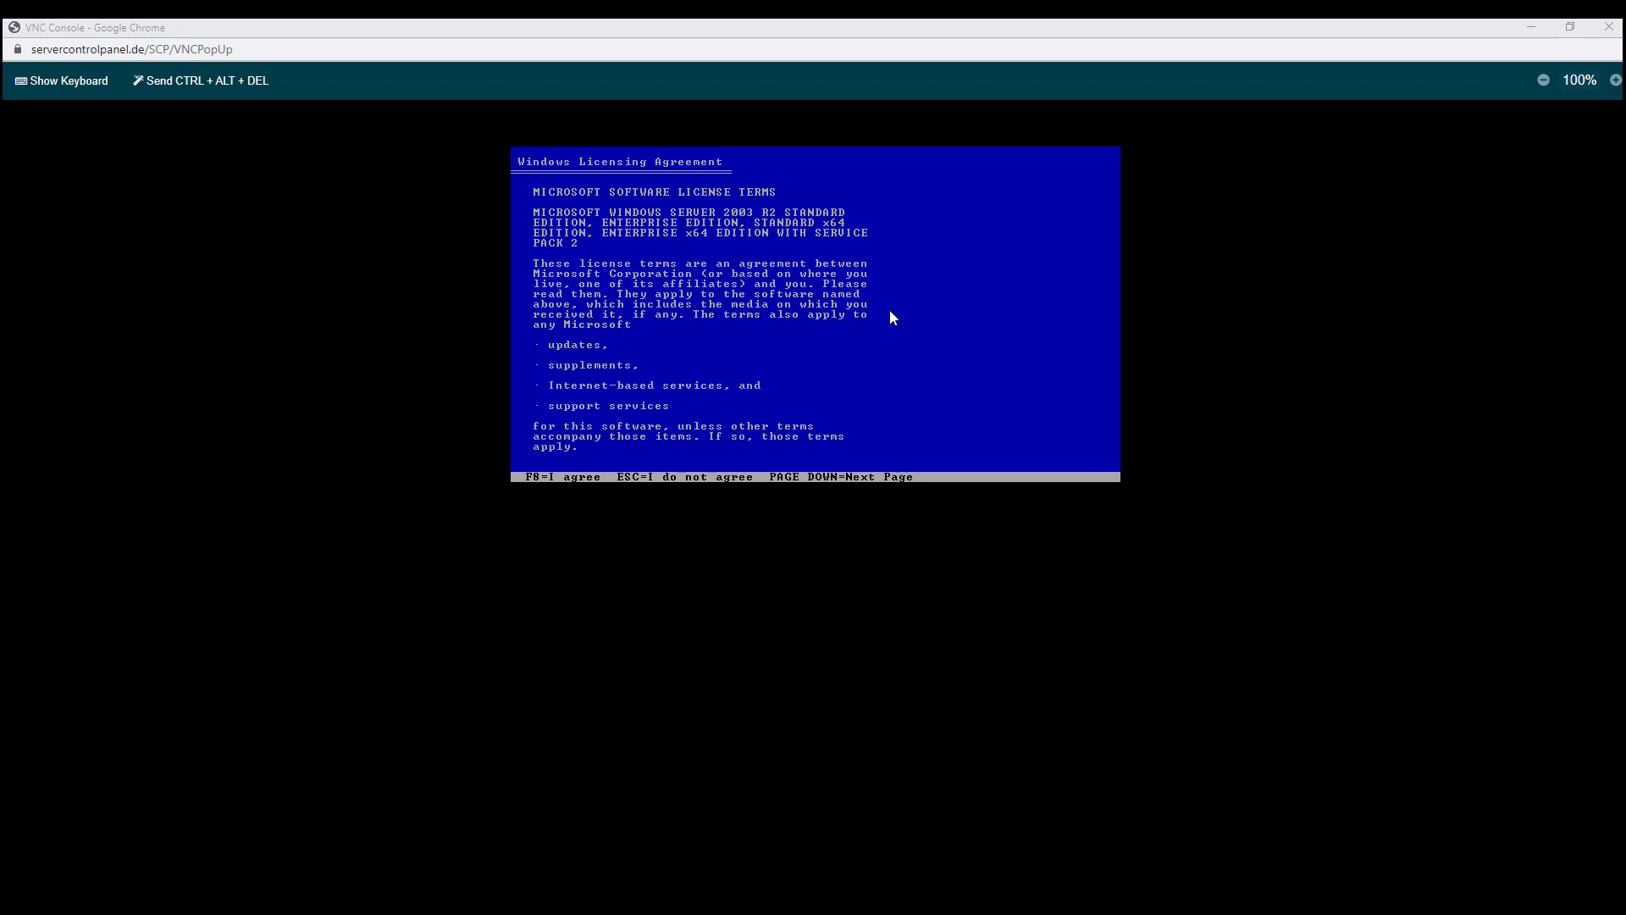
Accept the licence and install to the unpartitioned 40955 MB disk with quick NTFS formatting
left_click(897, 340)
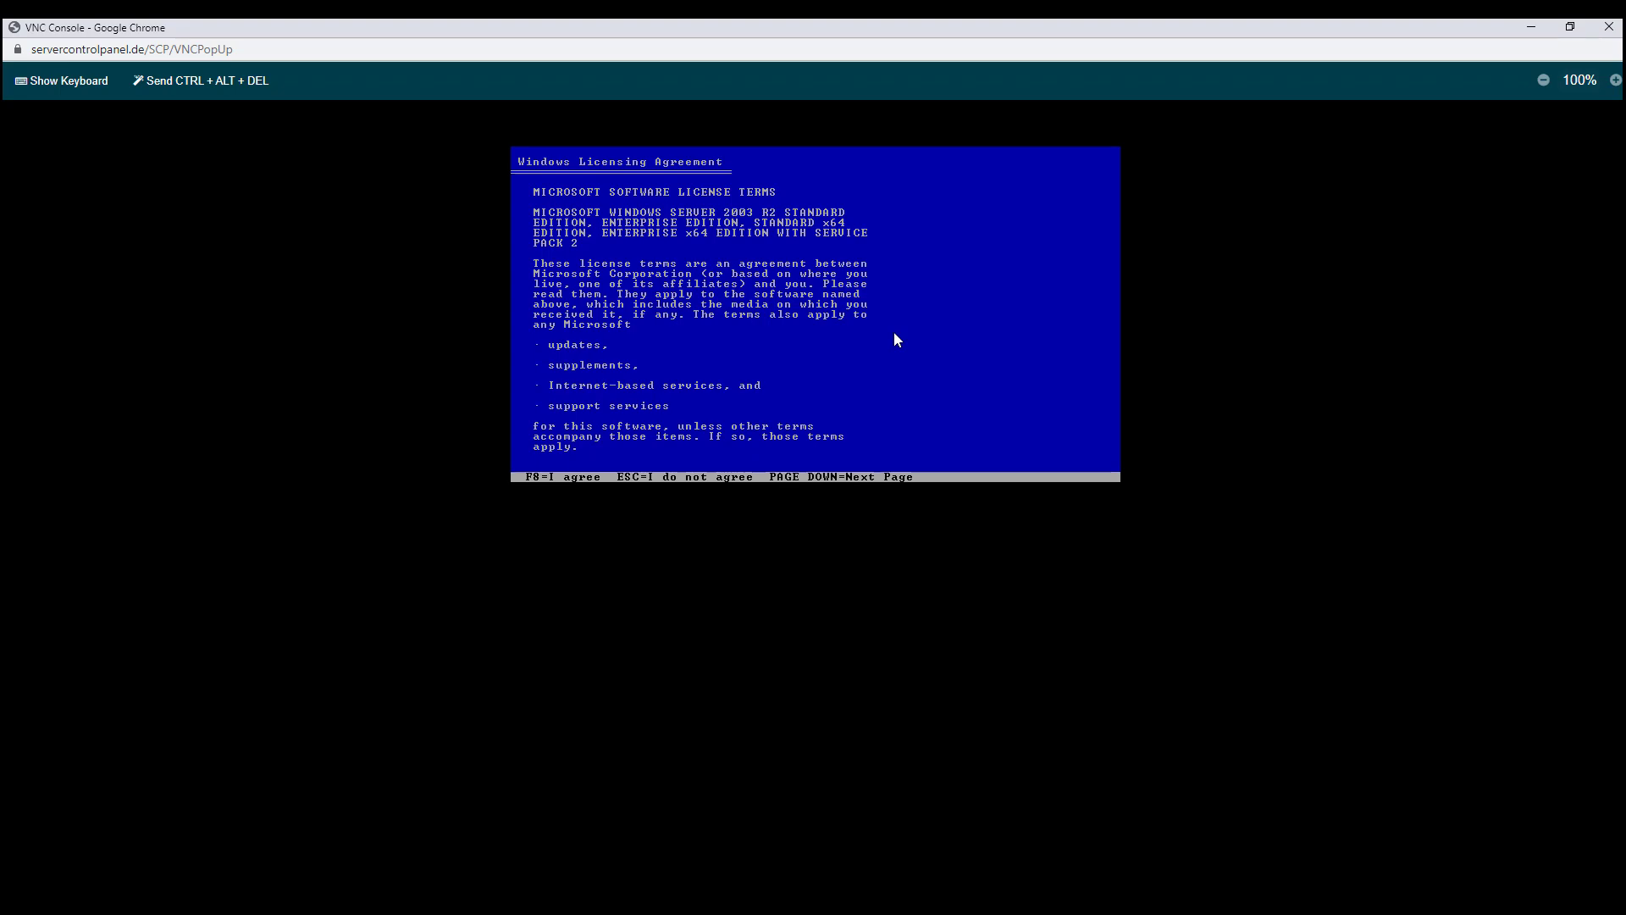
key("Page_Down")
key("Page_Down")
key("Page_Down")
key("Page_Down")
key("Page_Down")
key("Page_Down")
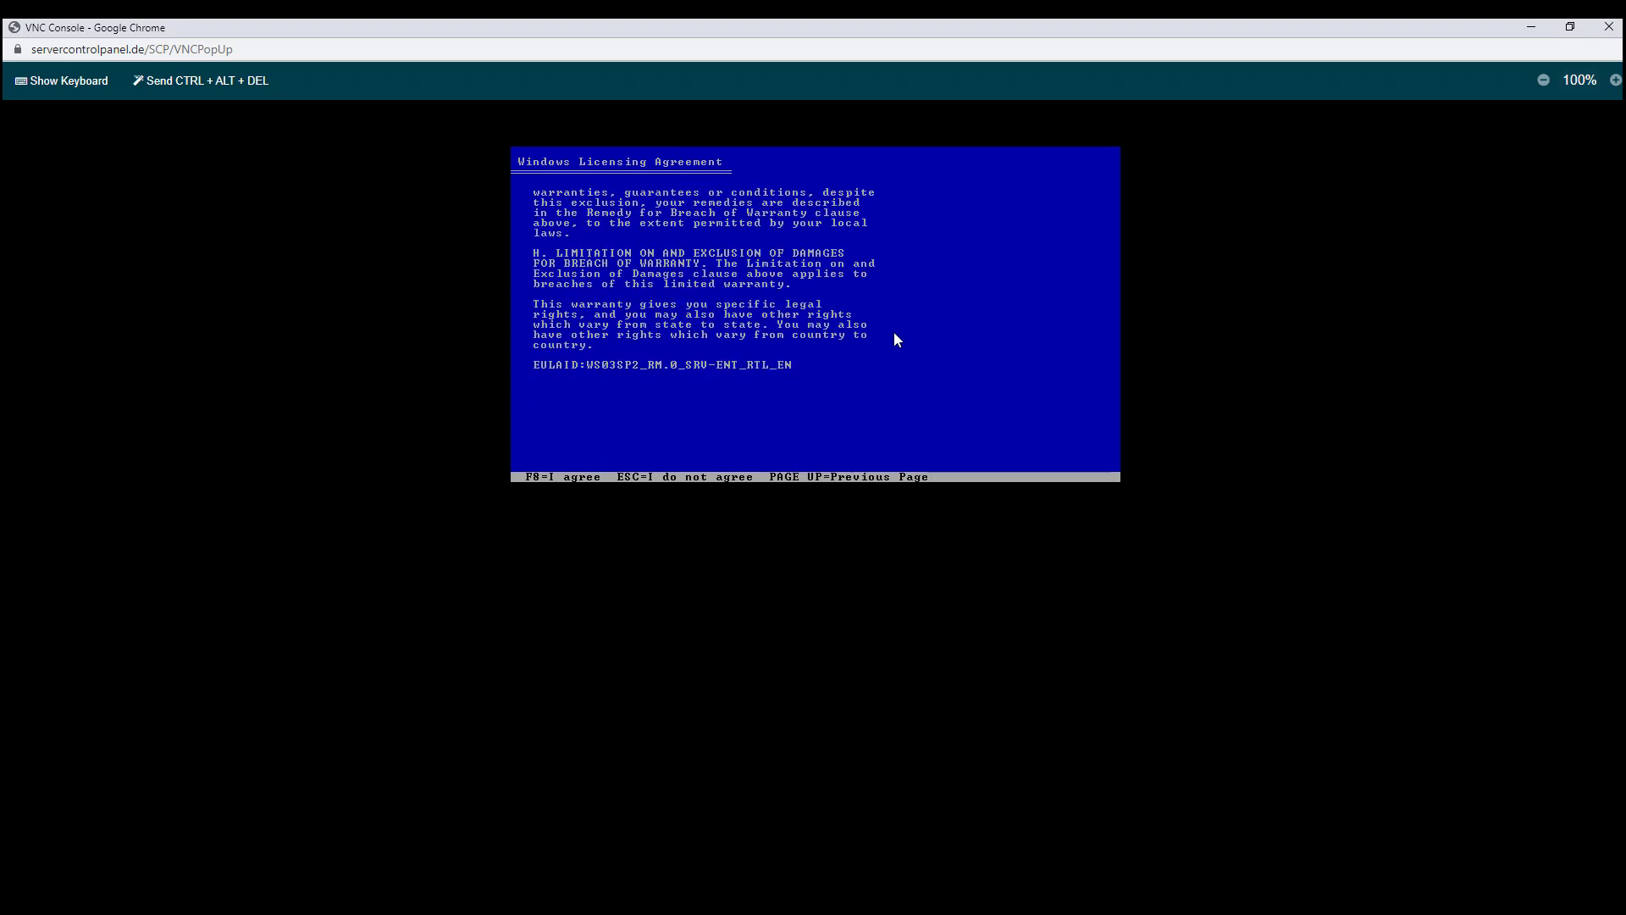
key("F8")
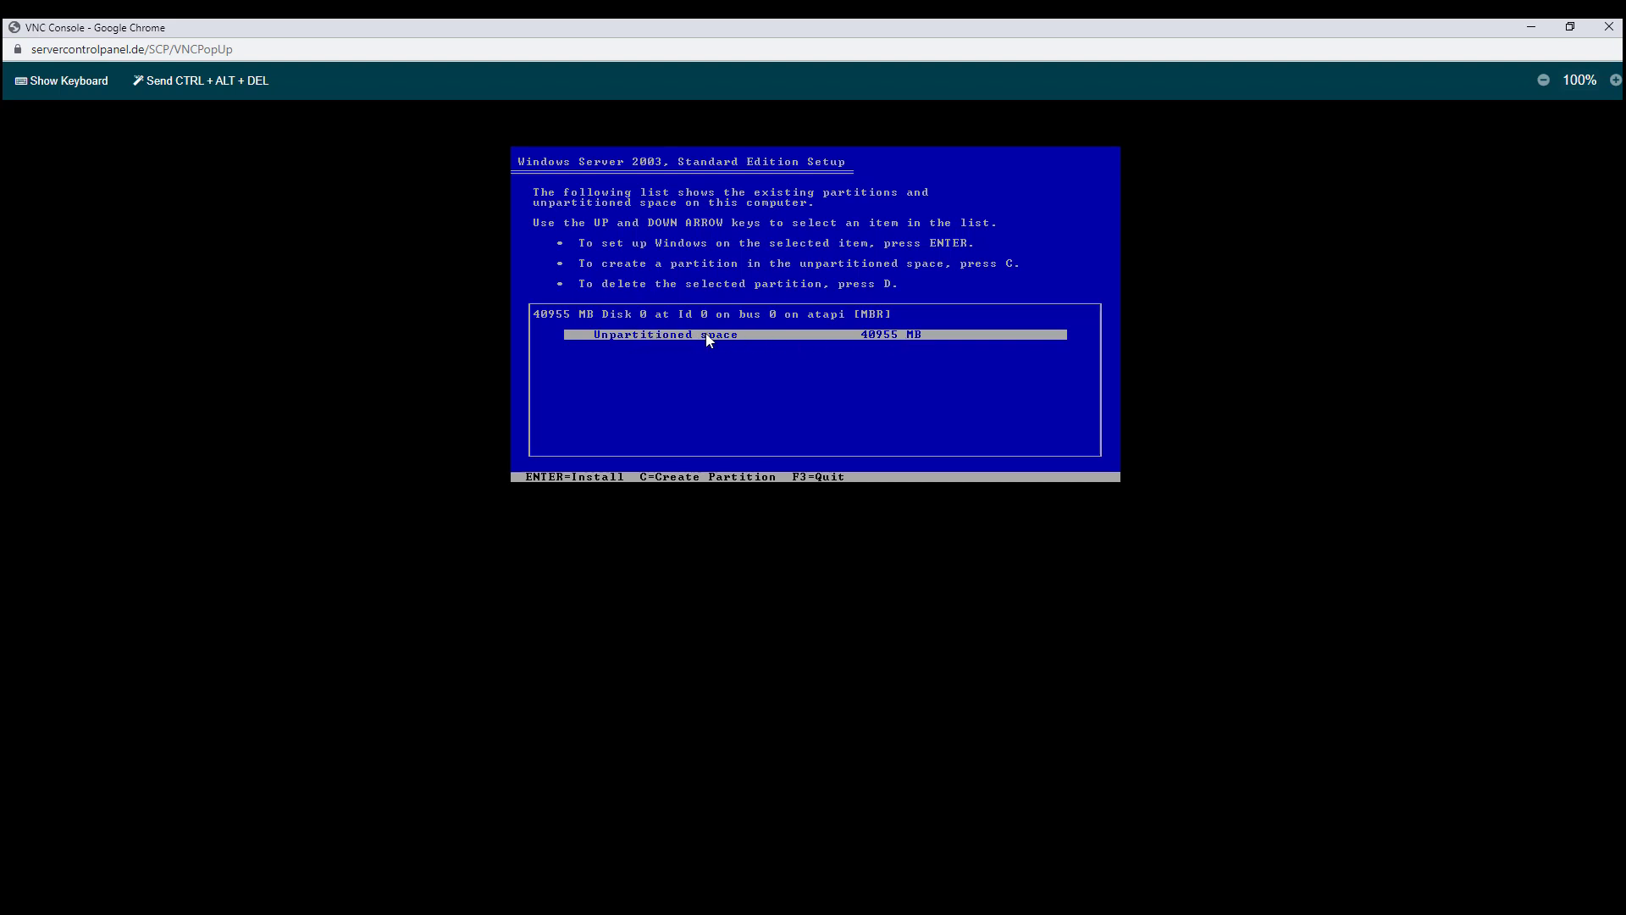
key("Return")
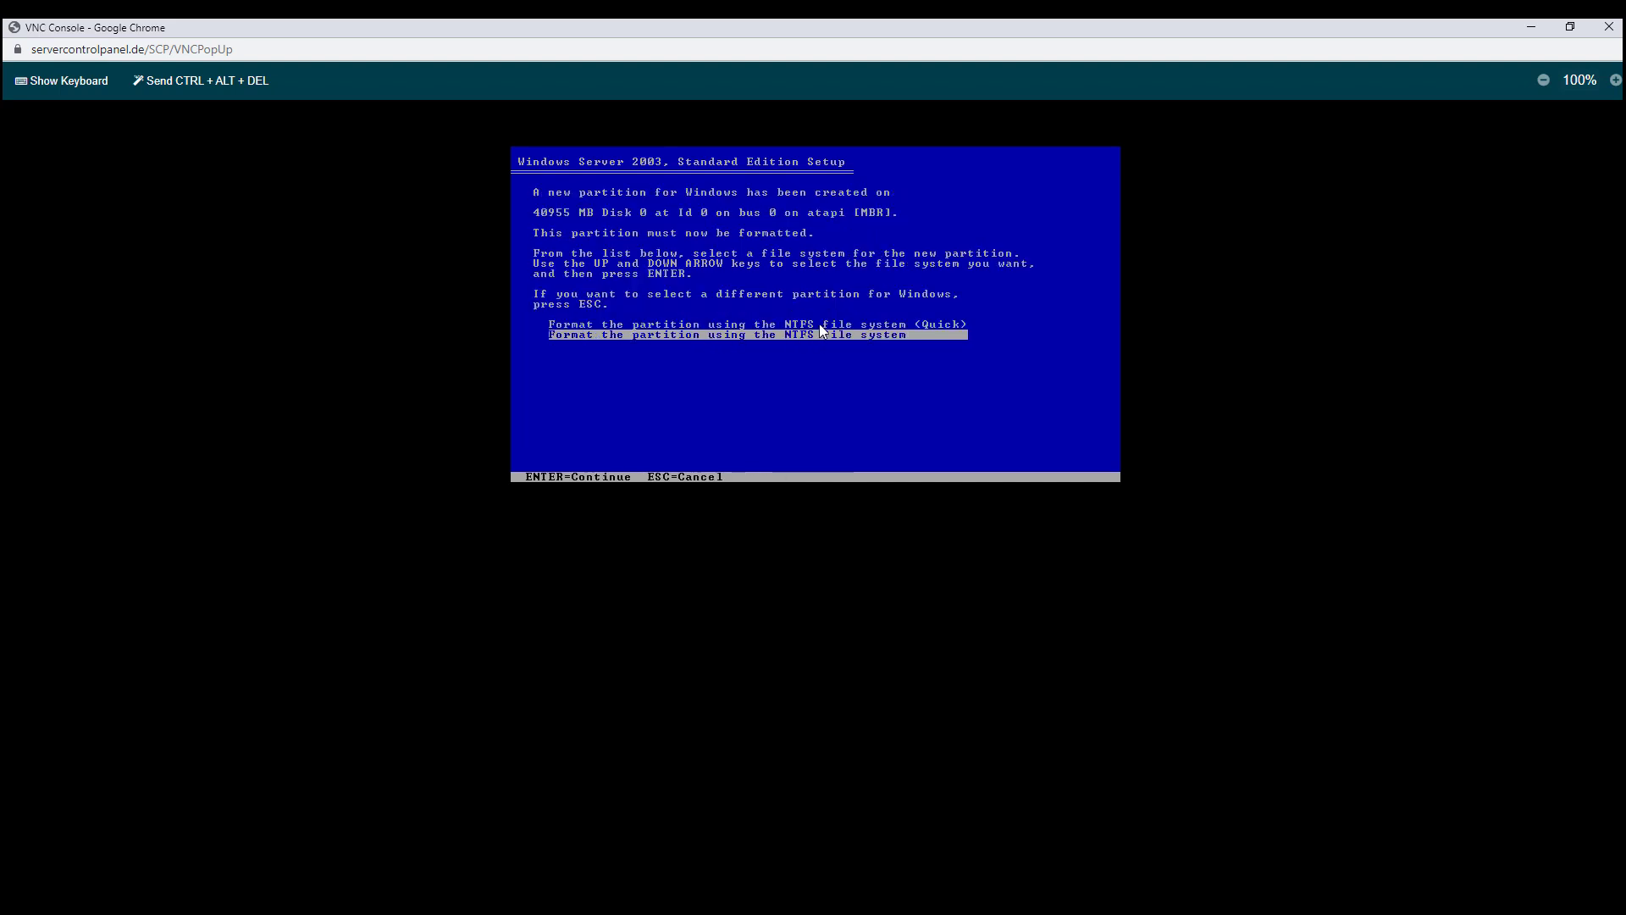
key("Up")
key("Return")
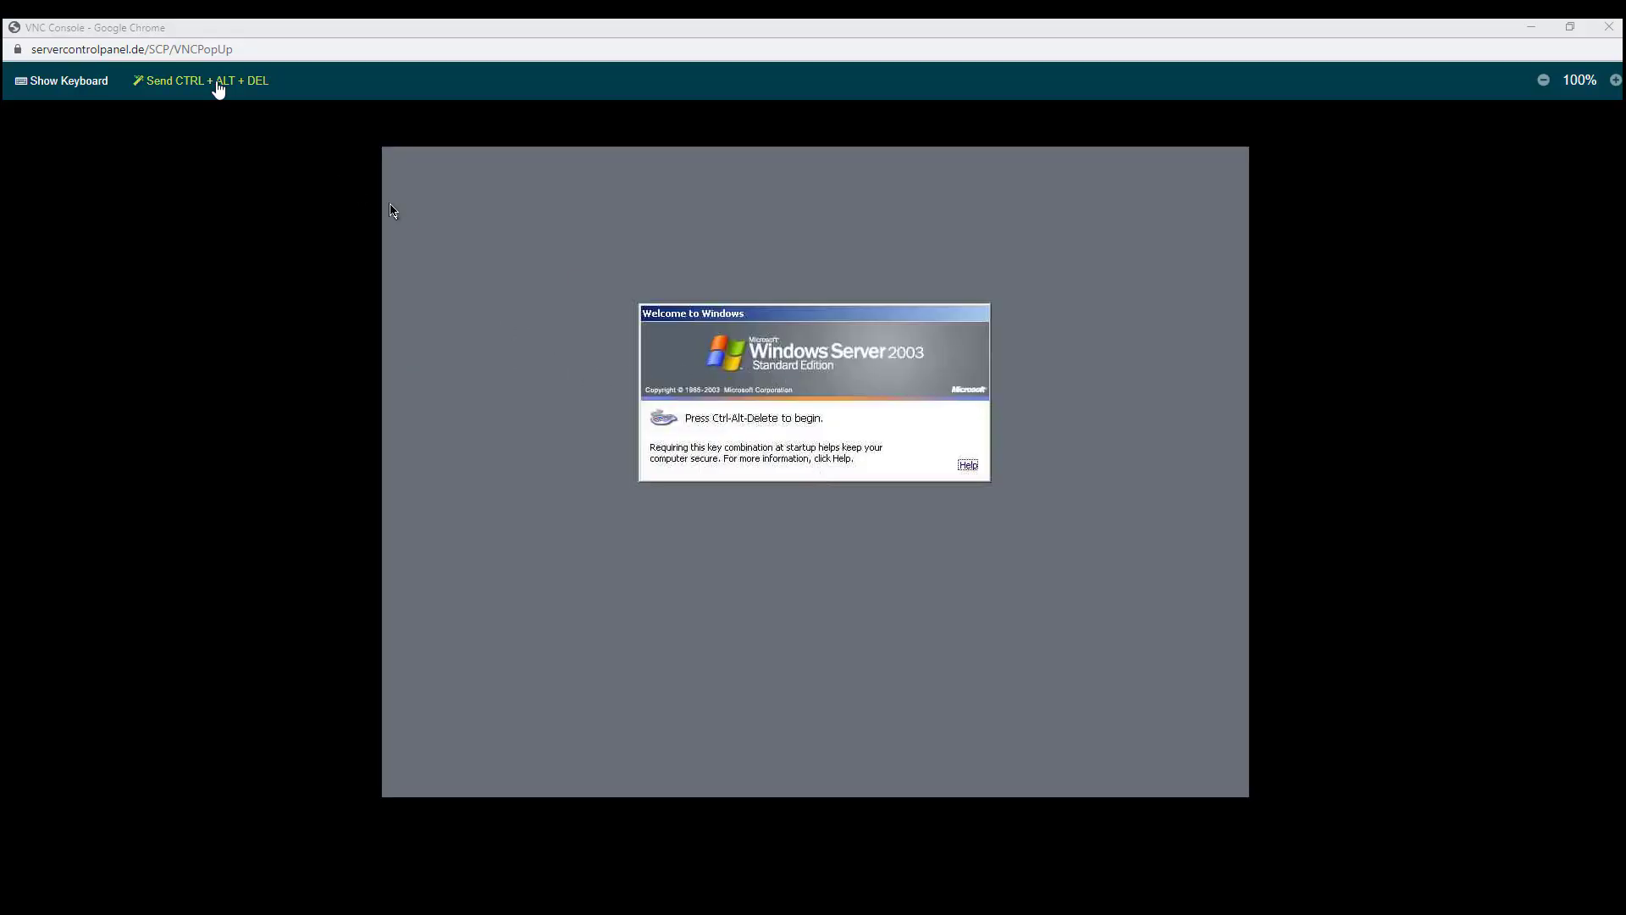
Log on as Administrator with the account password, then check and close the Start menu
left_click(217, 88)
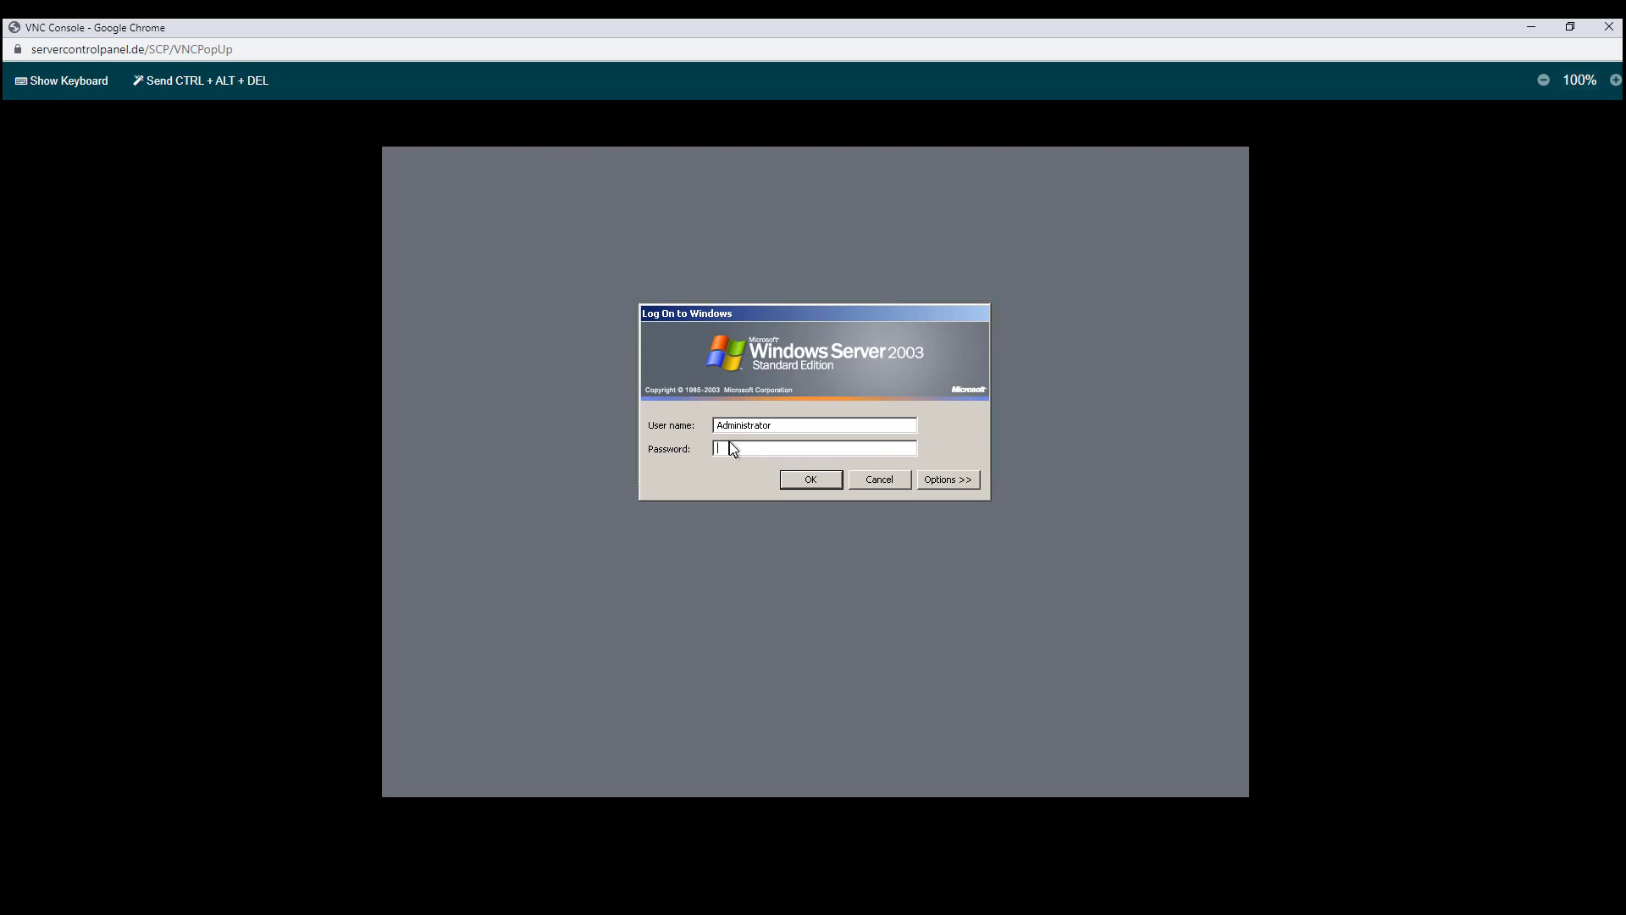
type("**********")
key("Return")
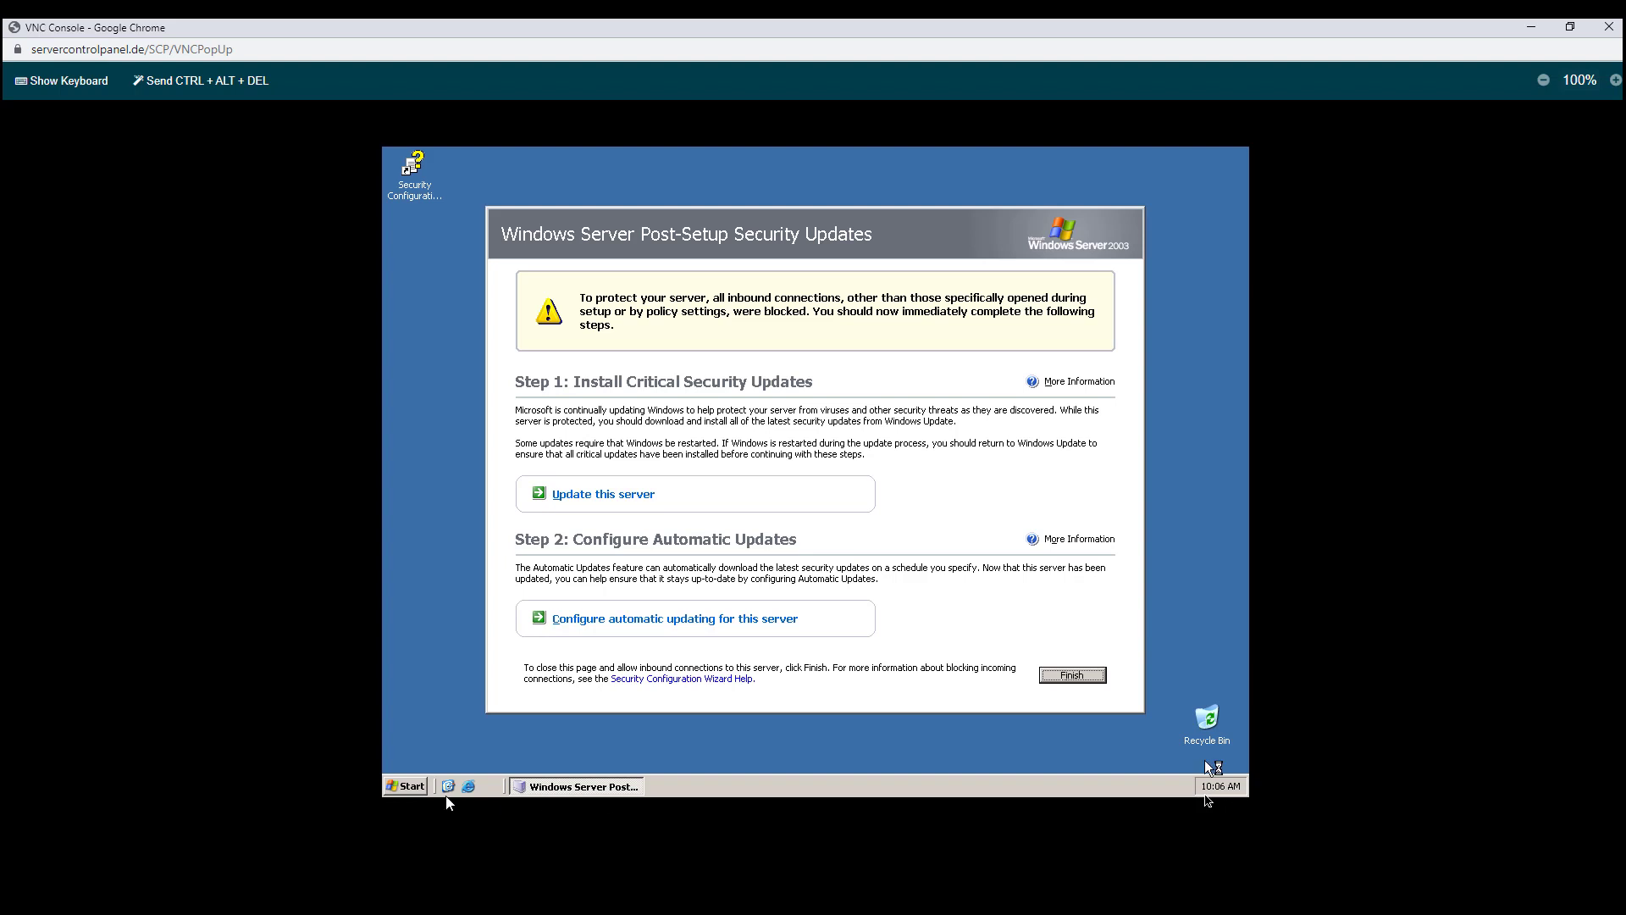
left_click(411, 788)
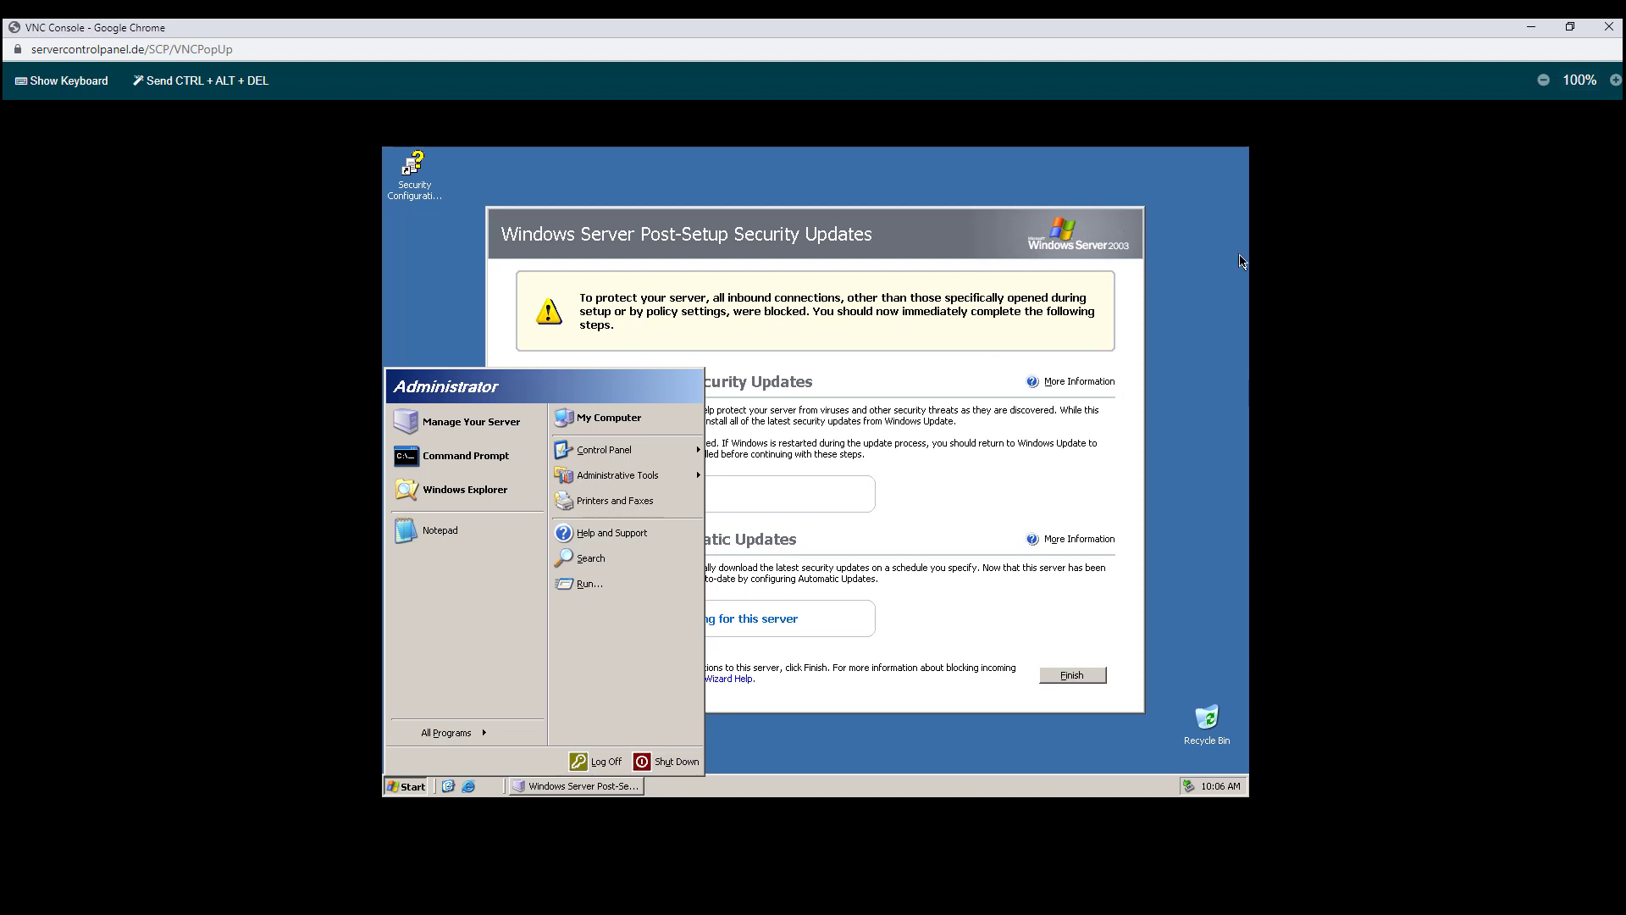
left_click(856, 728)
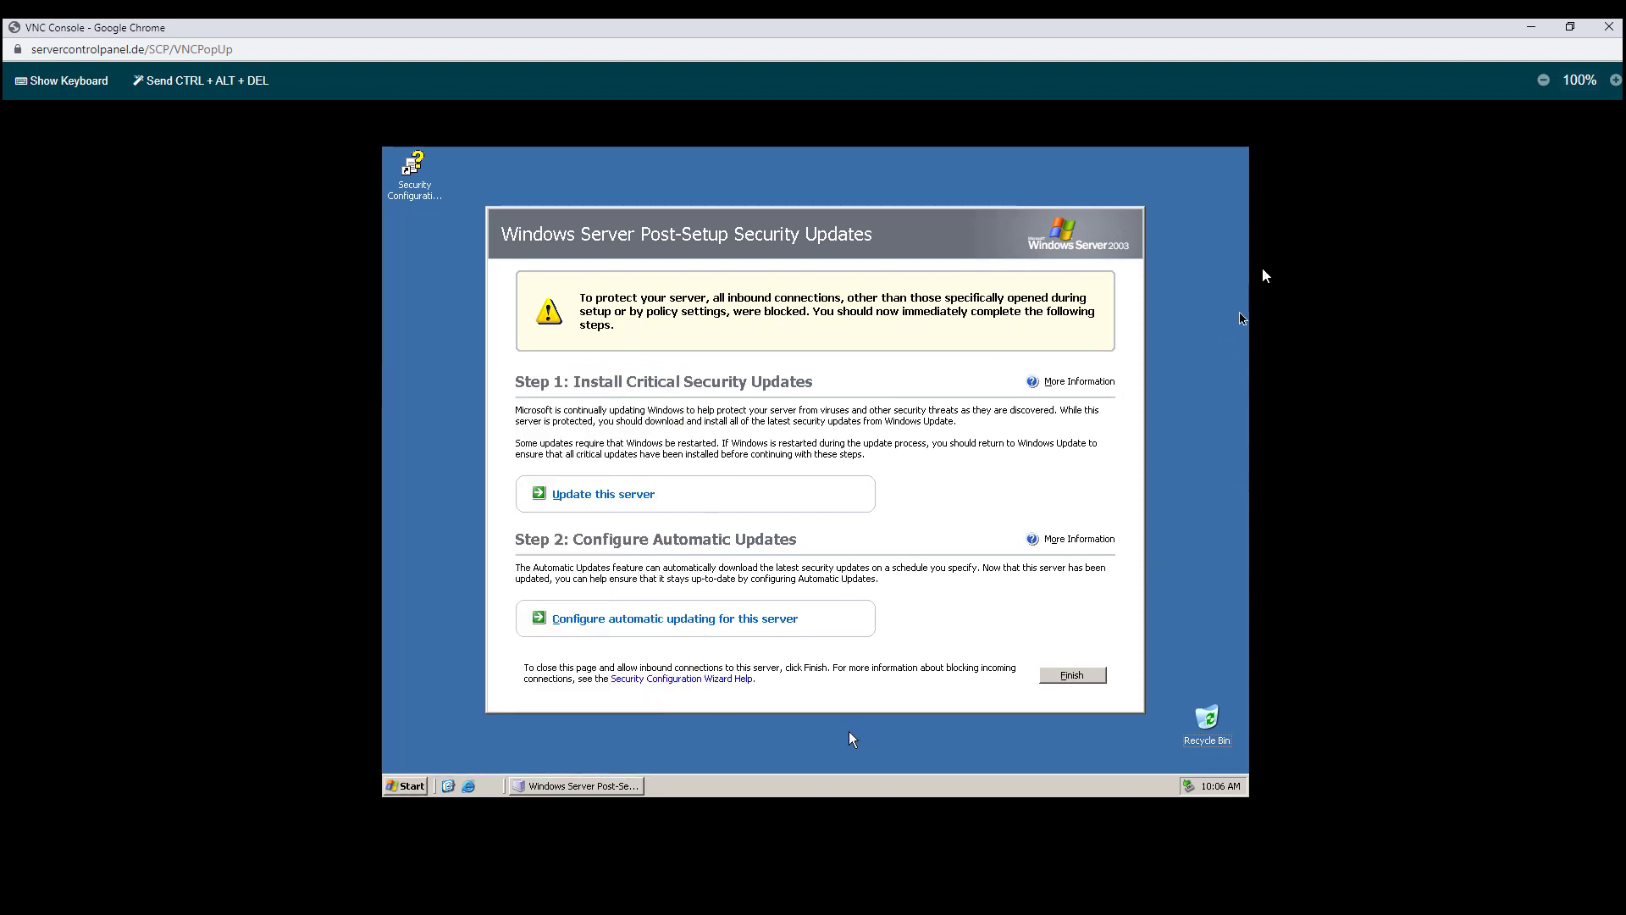
Switch the network interface driver from virtio to e1000 and save it
left_click(1531, 26)
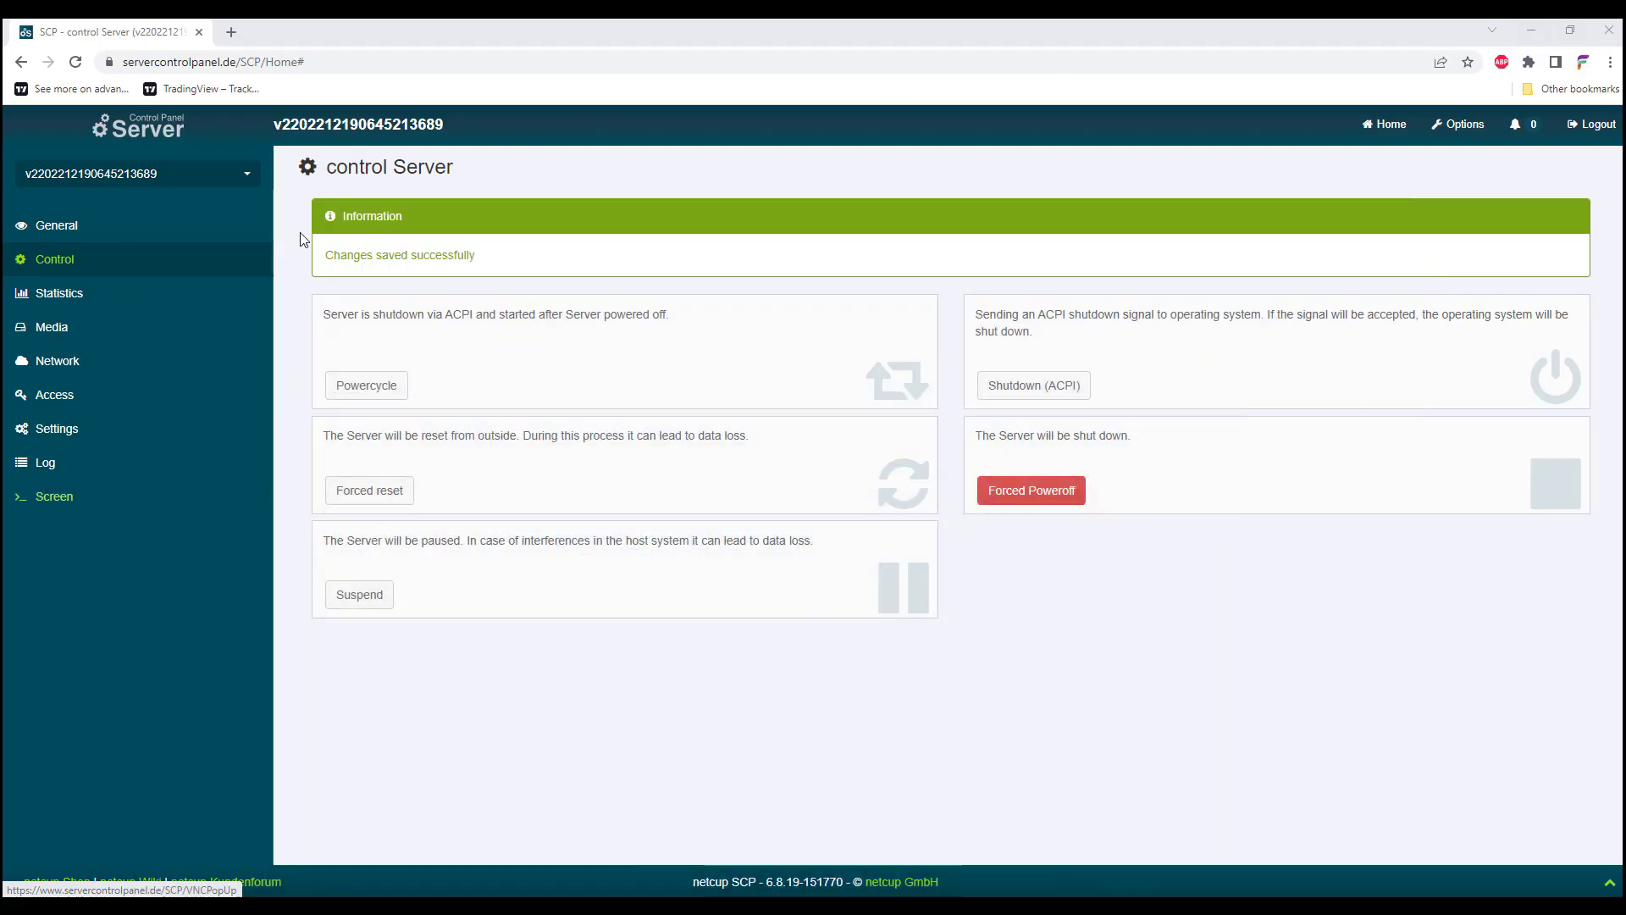
left_click(54, 366)
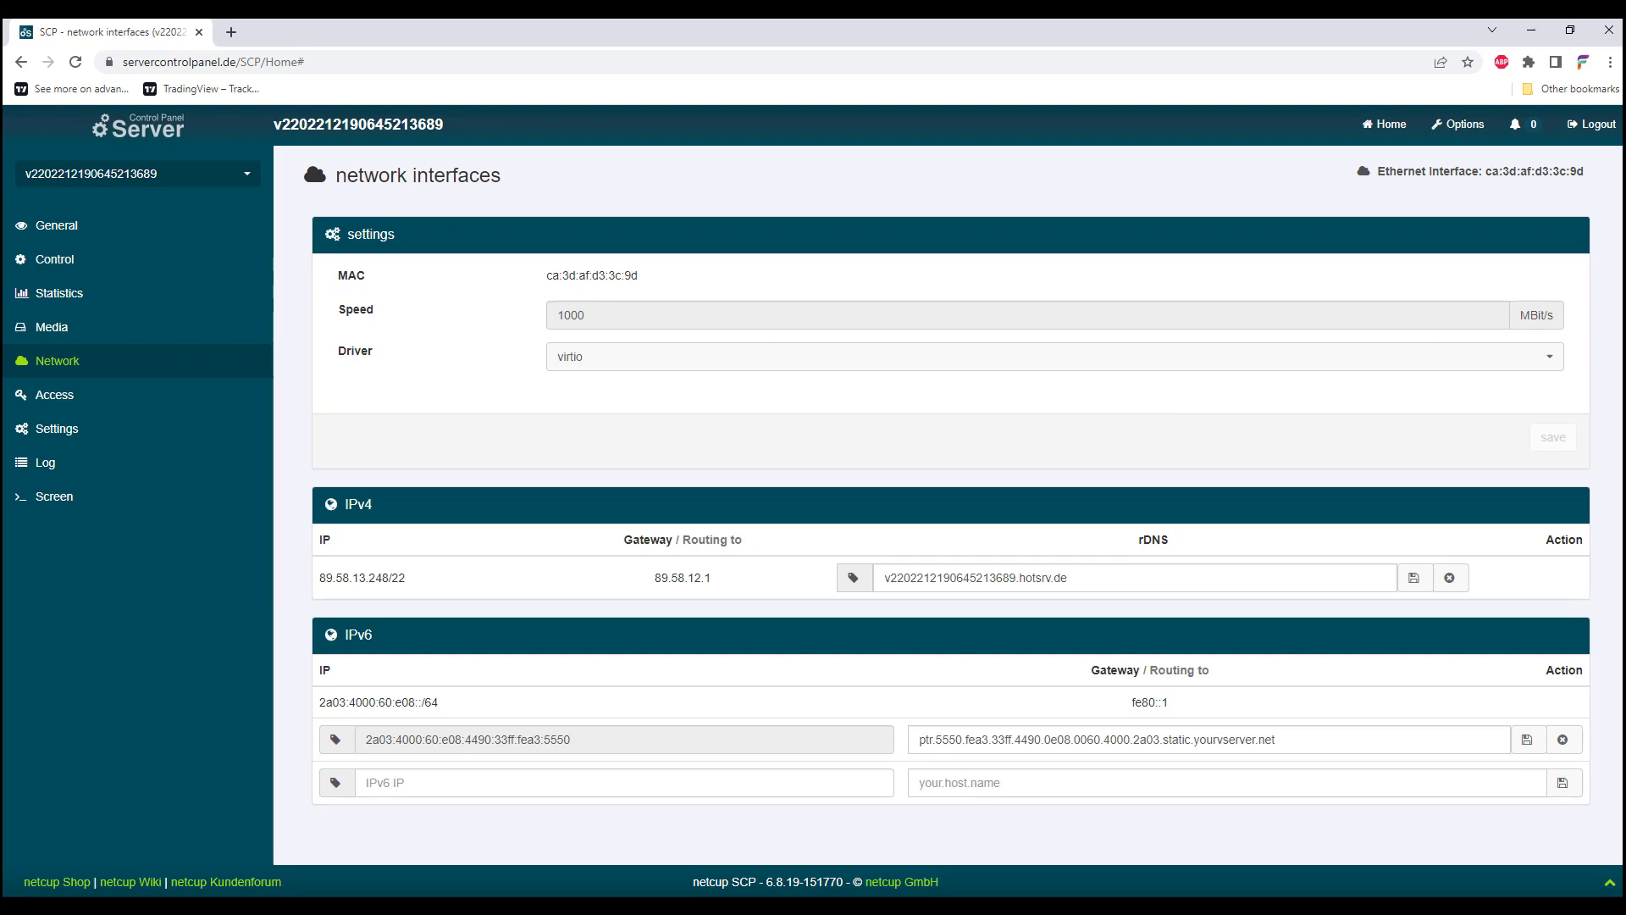
left_click(606, 363)
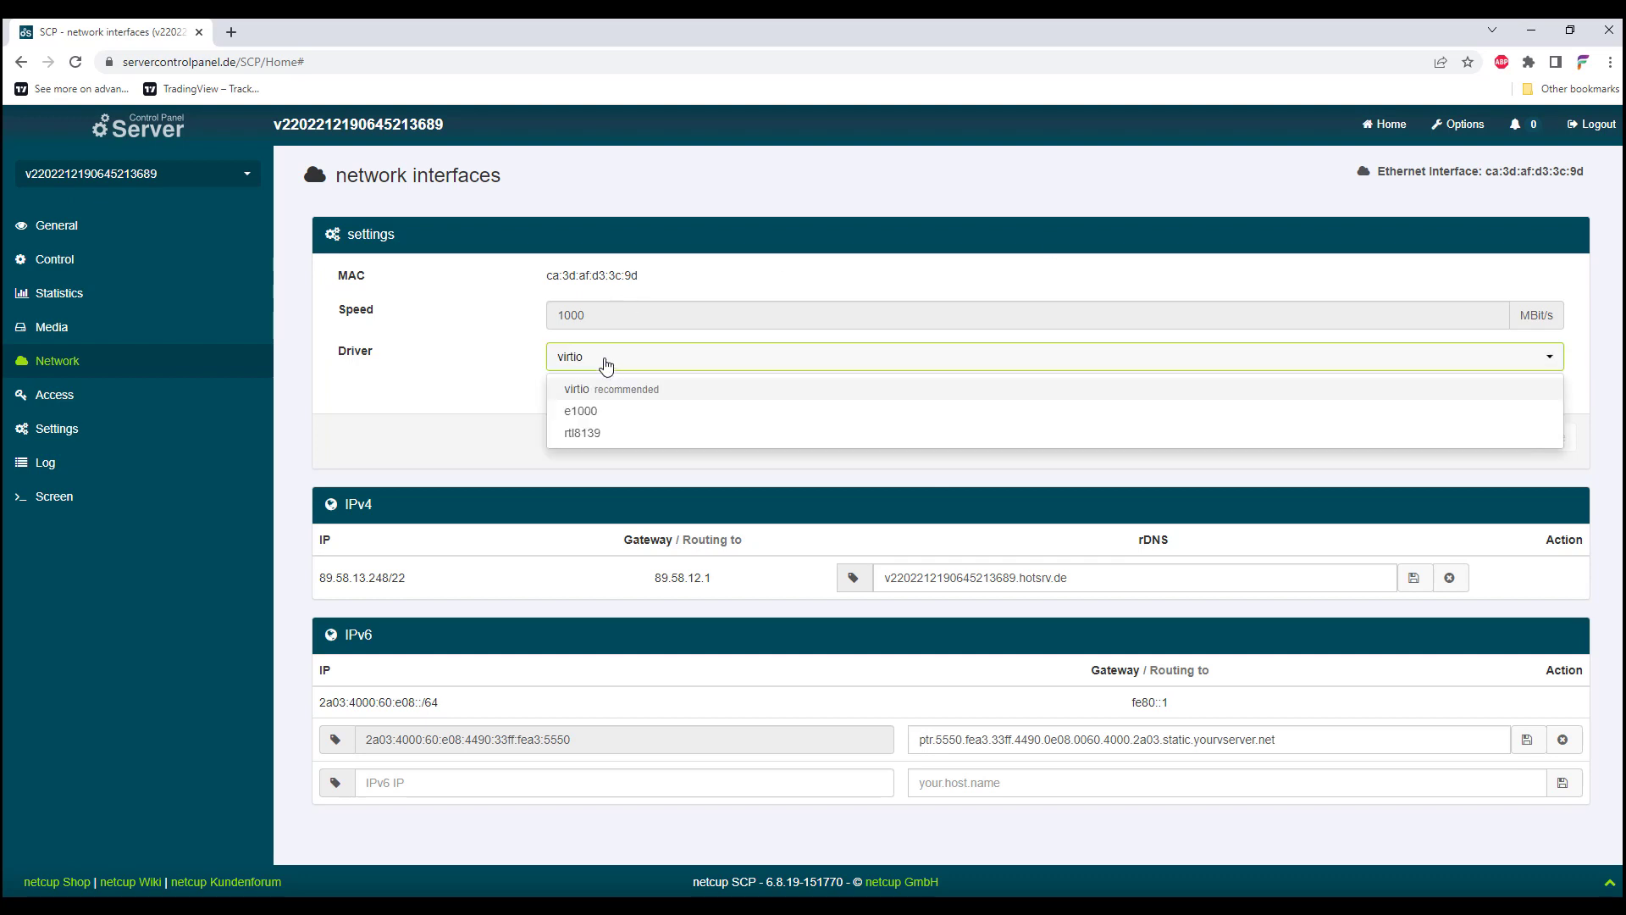
left_click(599, 421)
left_click(716, 362)
left_click(593, 412)
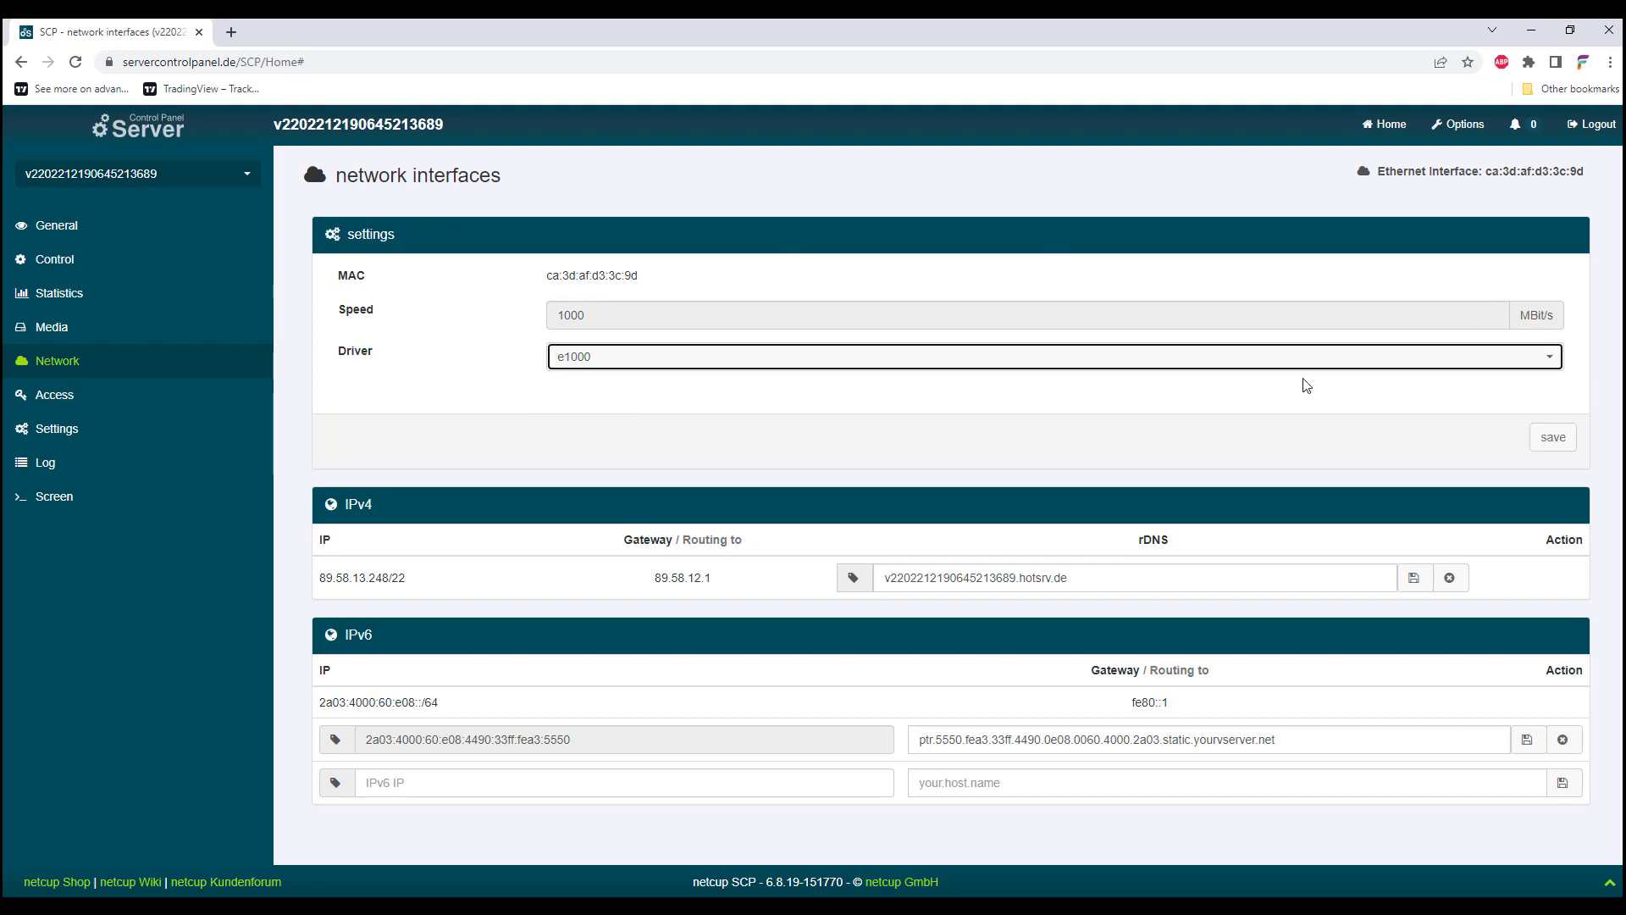
left_click(1543, 440)
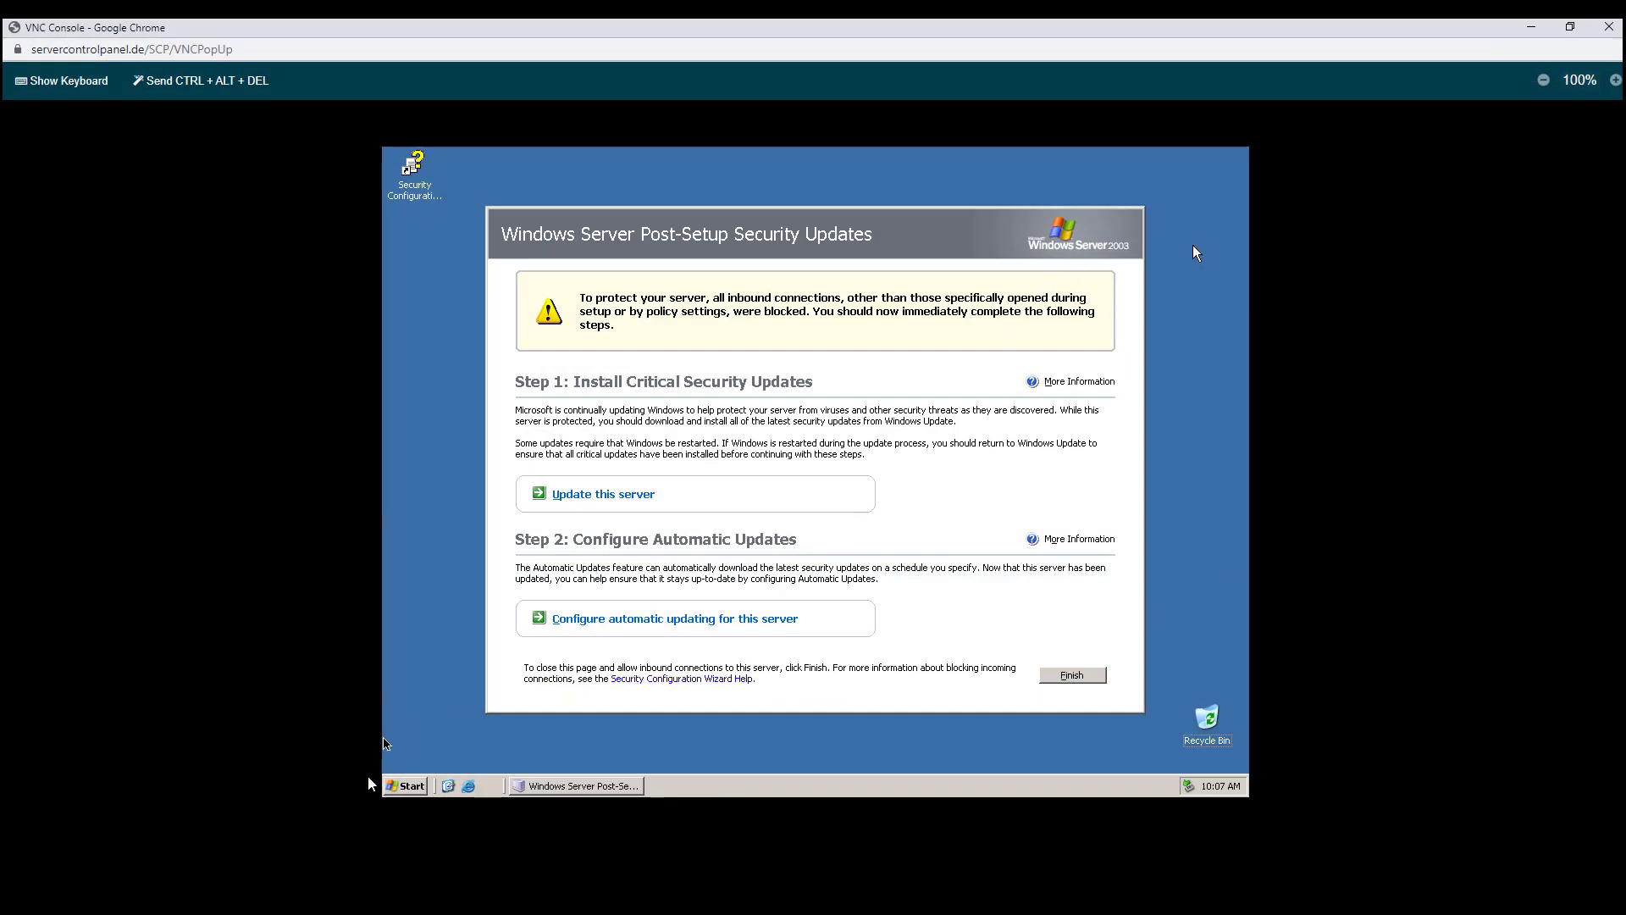
Restart Windows with the shutdown reason Hardware: Maintenance (Planned)
left_click(408, 786)
left_click(409, 787)
left_click(409, 787)
left_click(670, 764)
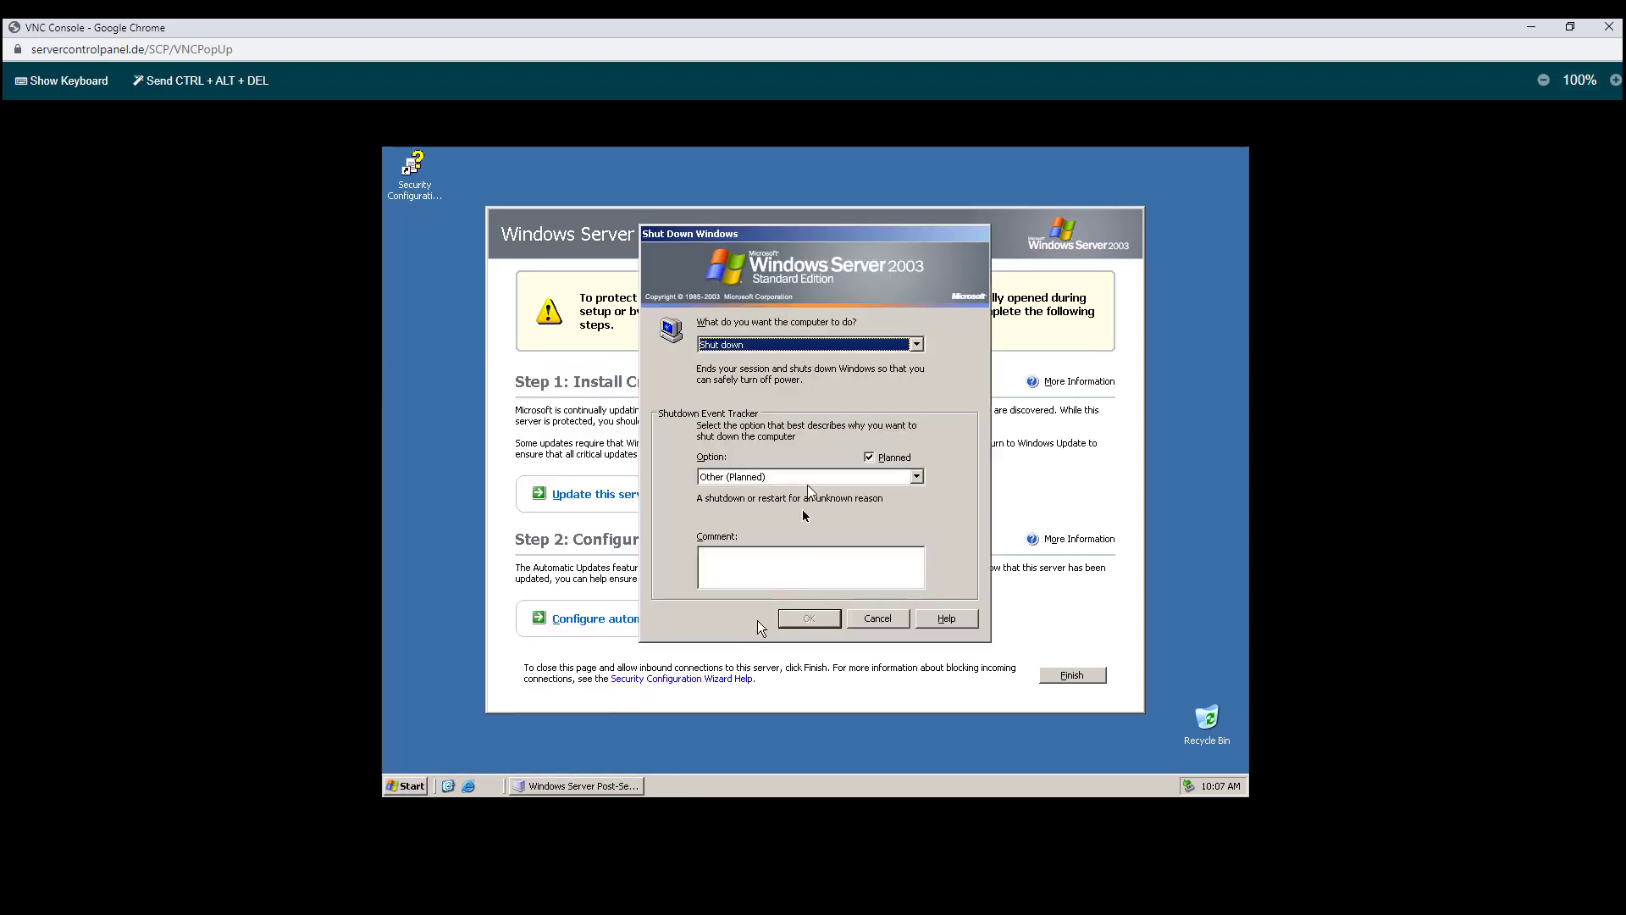
left_click(744, 344)
left_click(744, 347)
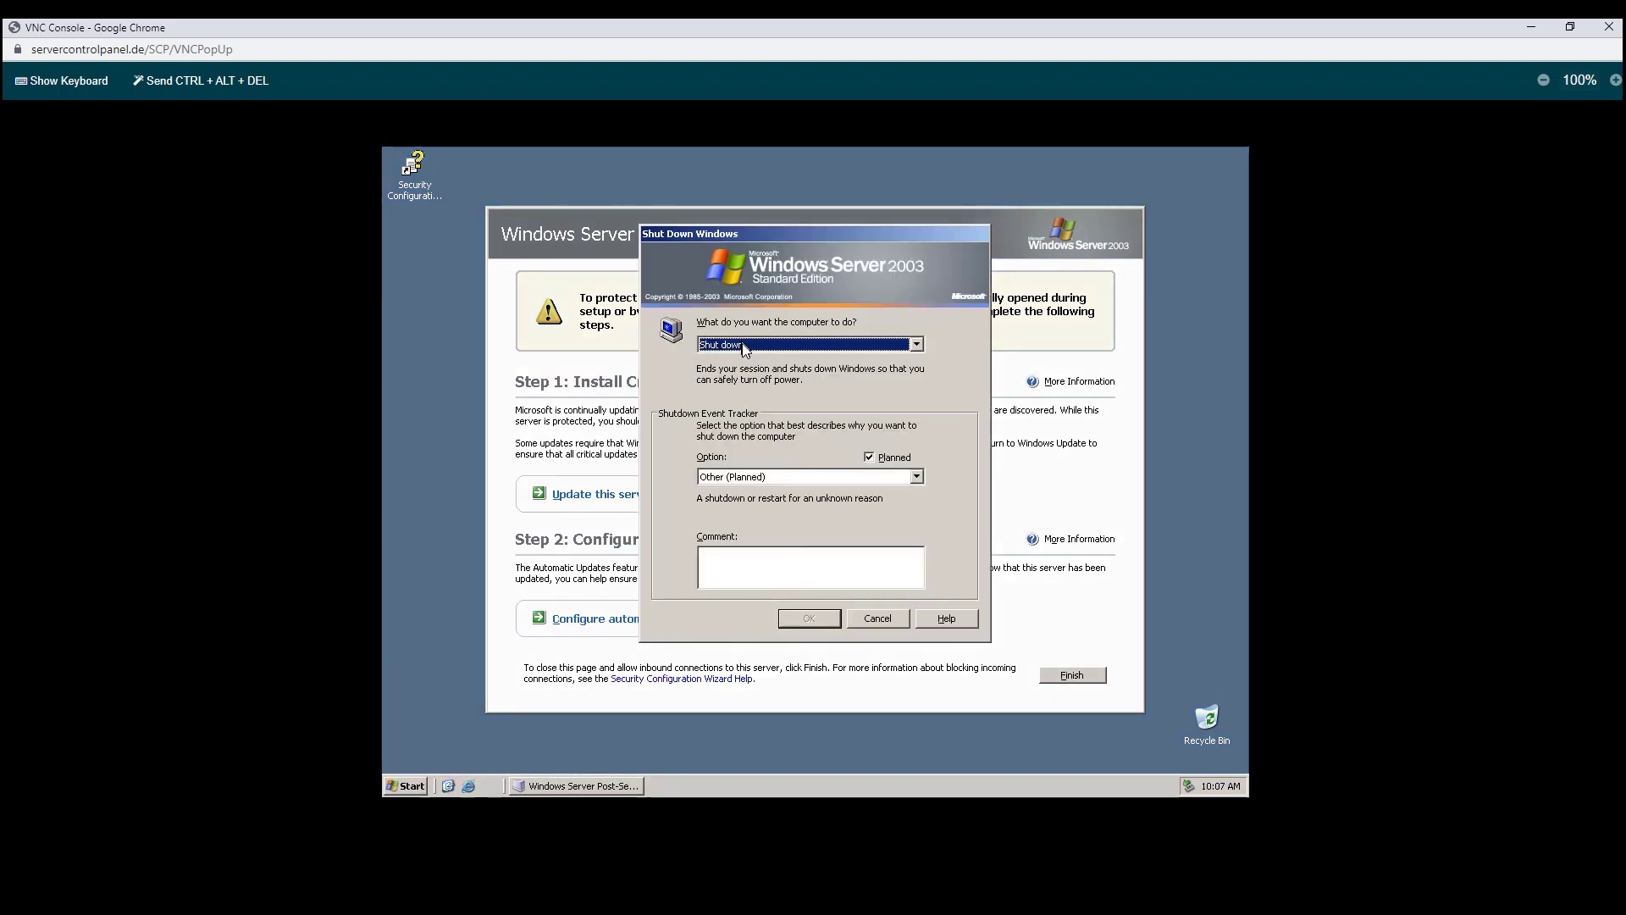
left_click(744, 345)
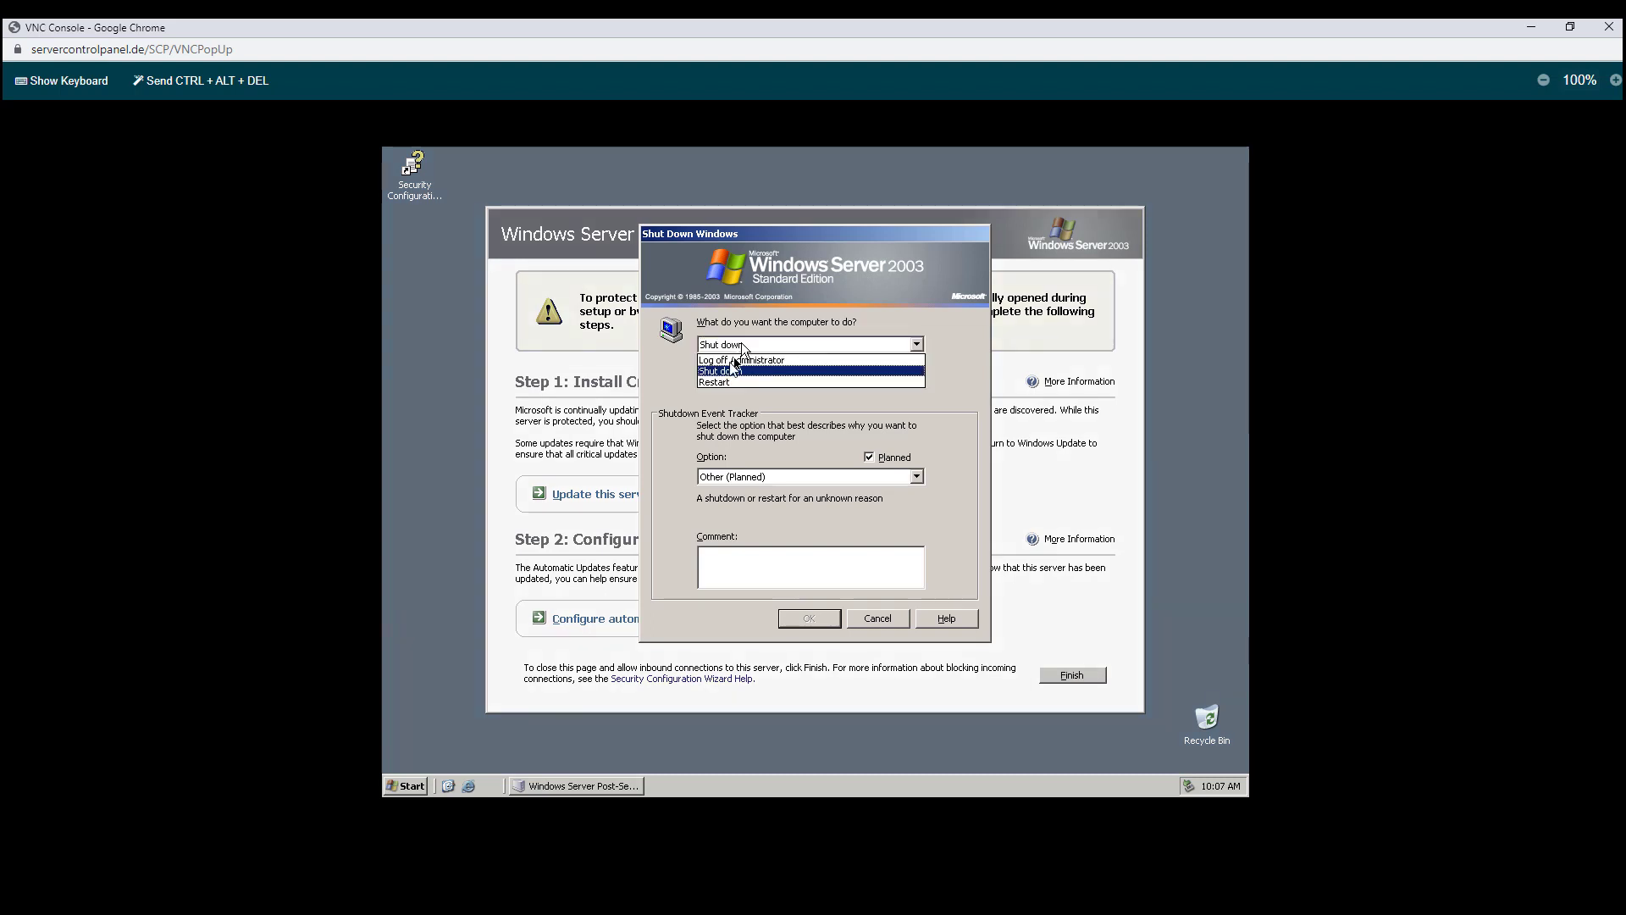
left_click(723, 382)
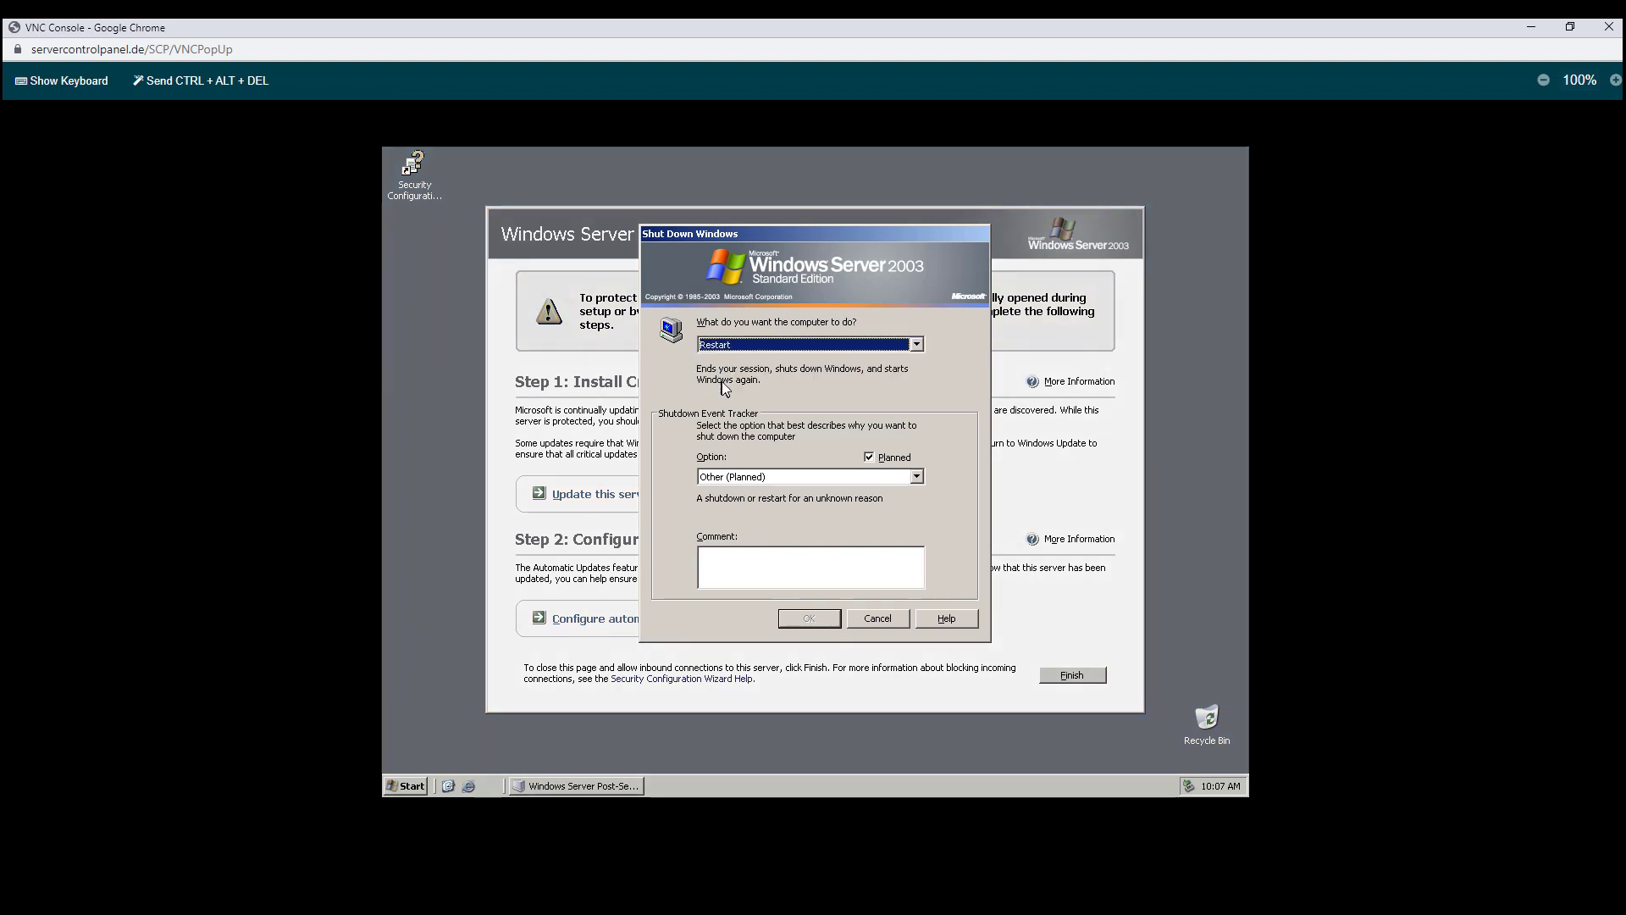
left_click(745, 480)
left_click(747, 502)
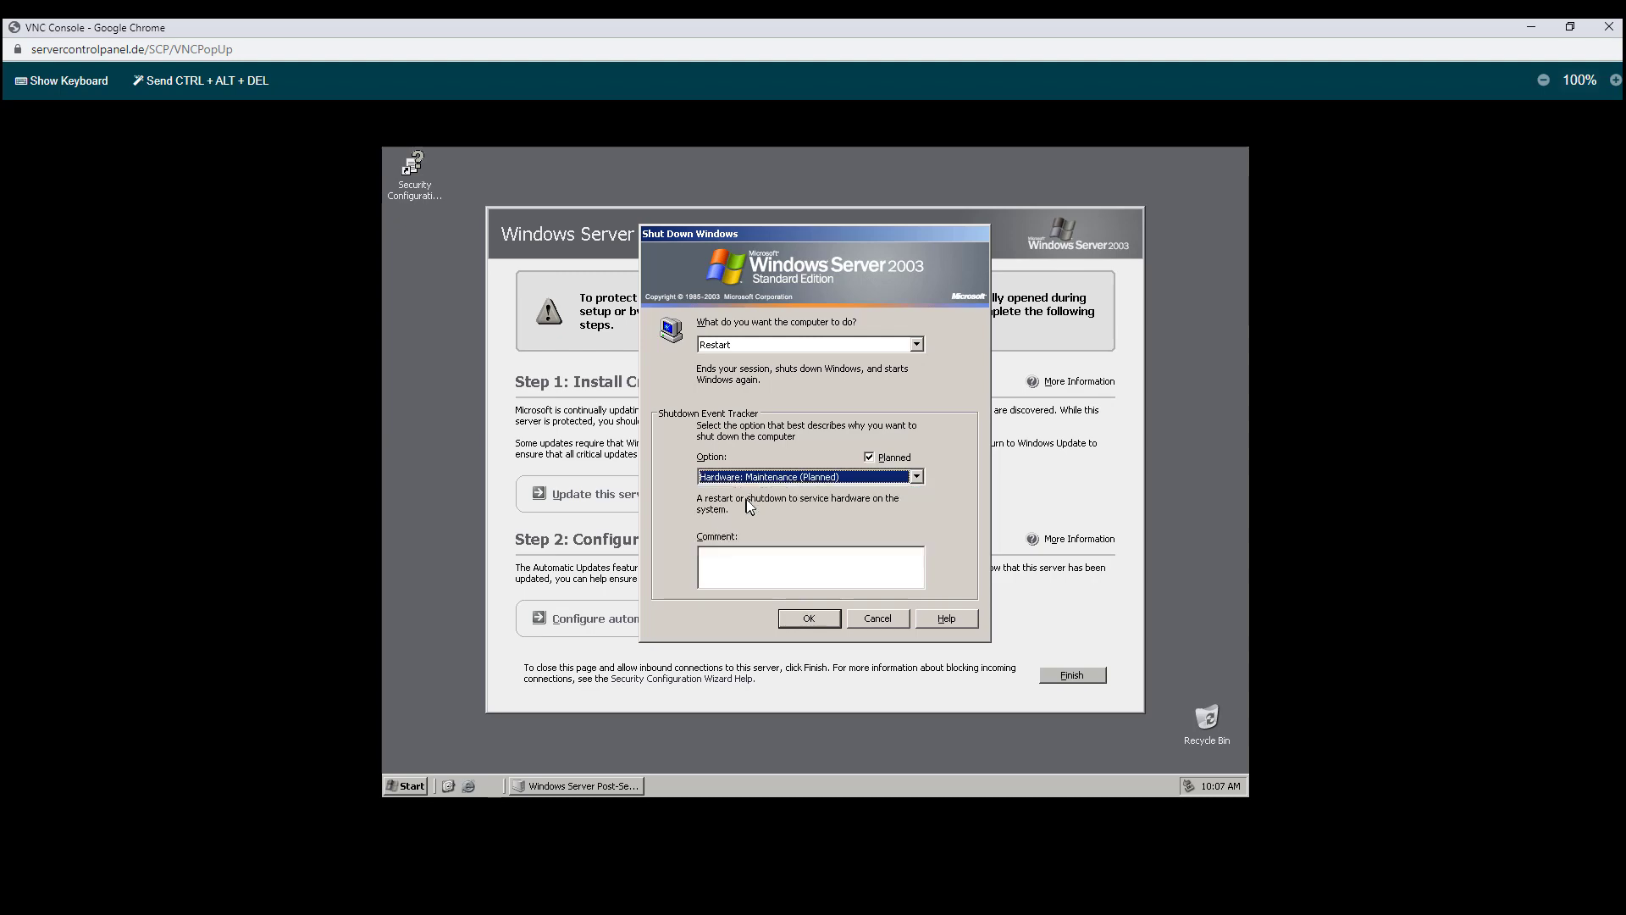
left_click(809, 622)
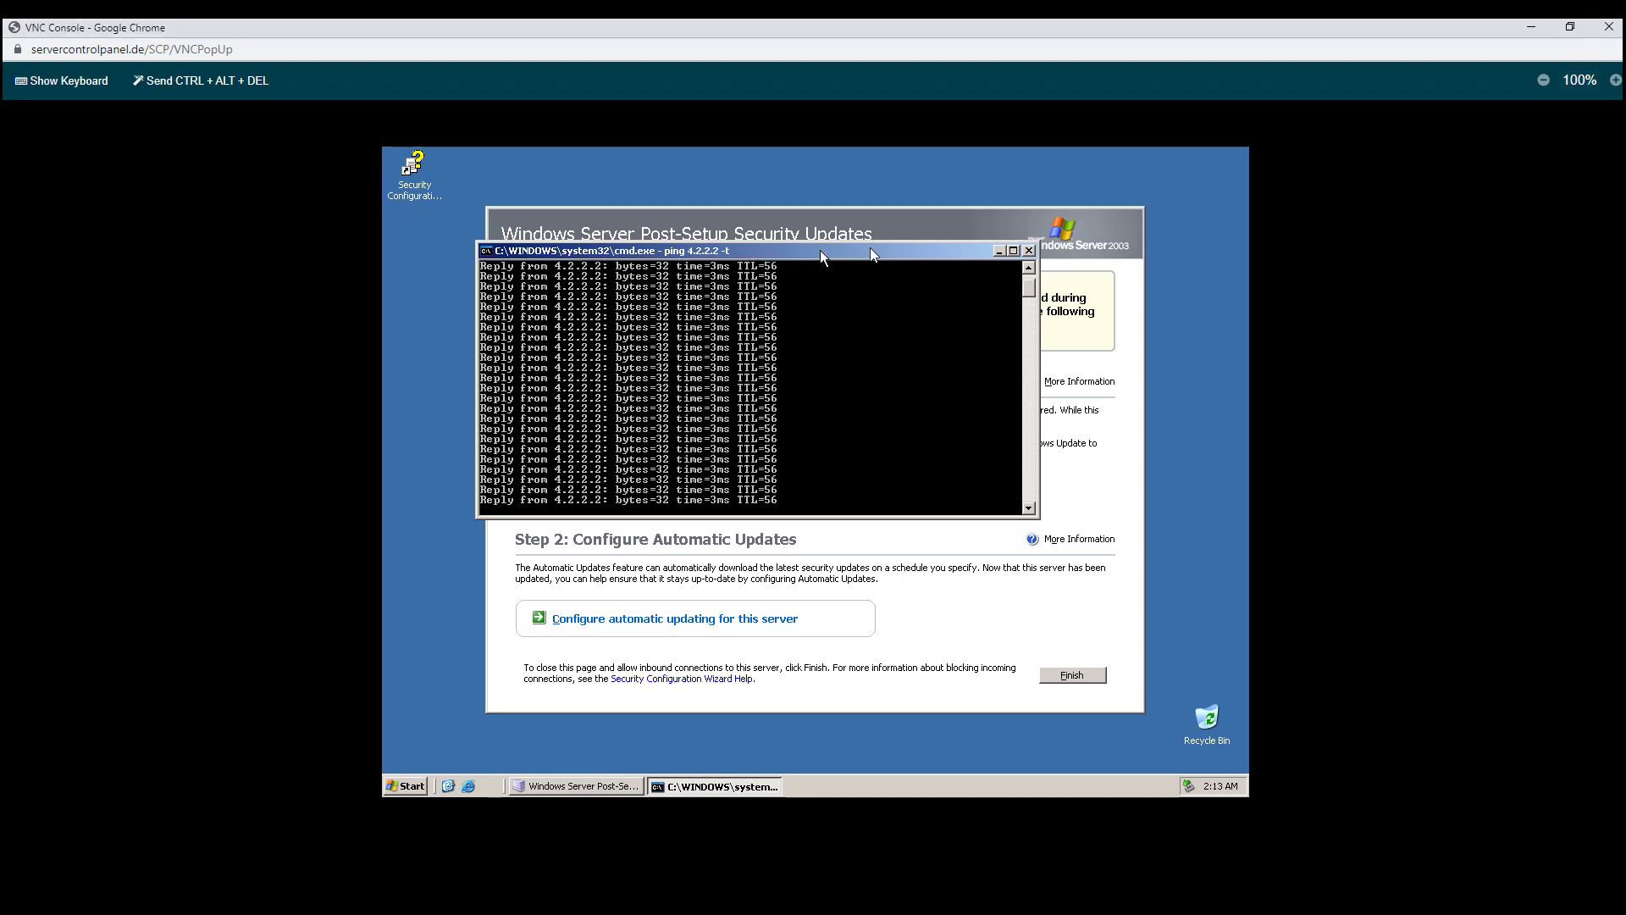
Run 'Update this server' from Post-Setup Security Updates and dismiss the Enhanced Security warning
left_click_drag(821, 251, 870, 248)
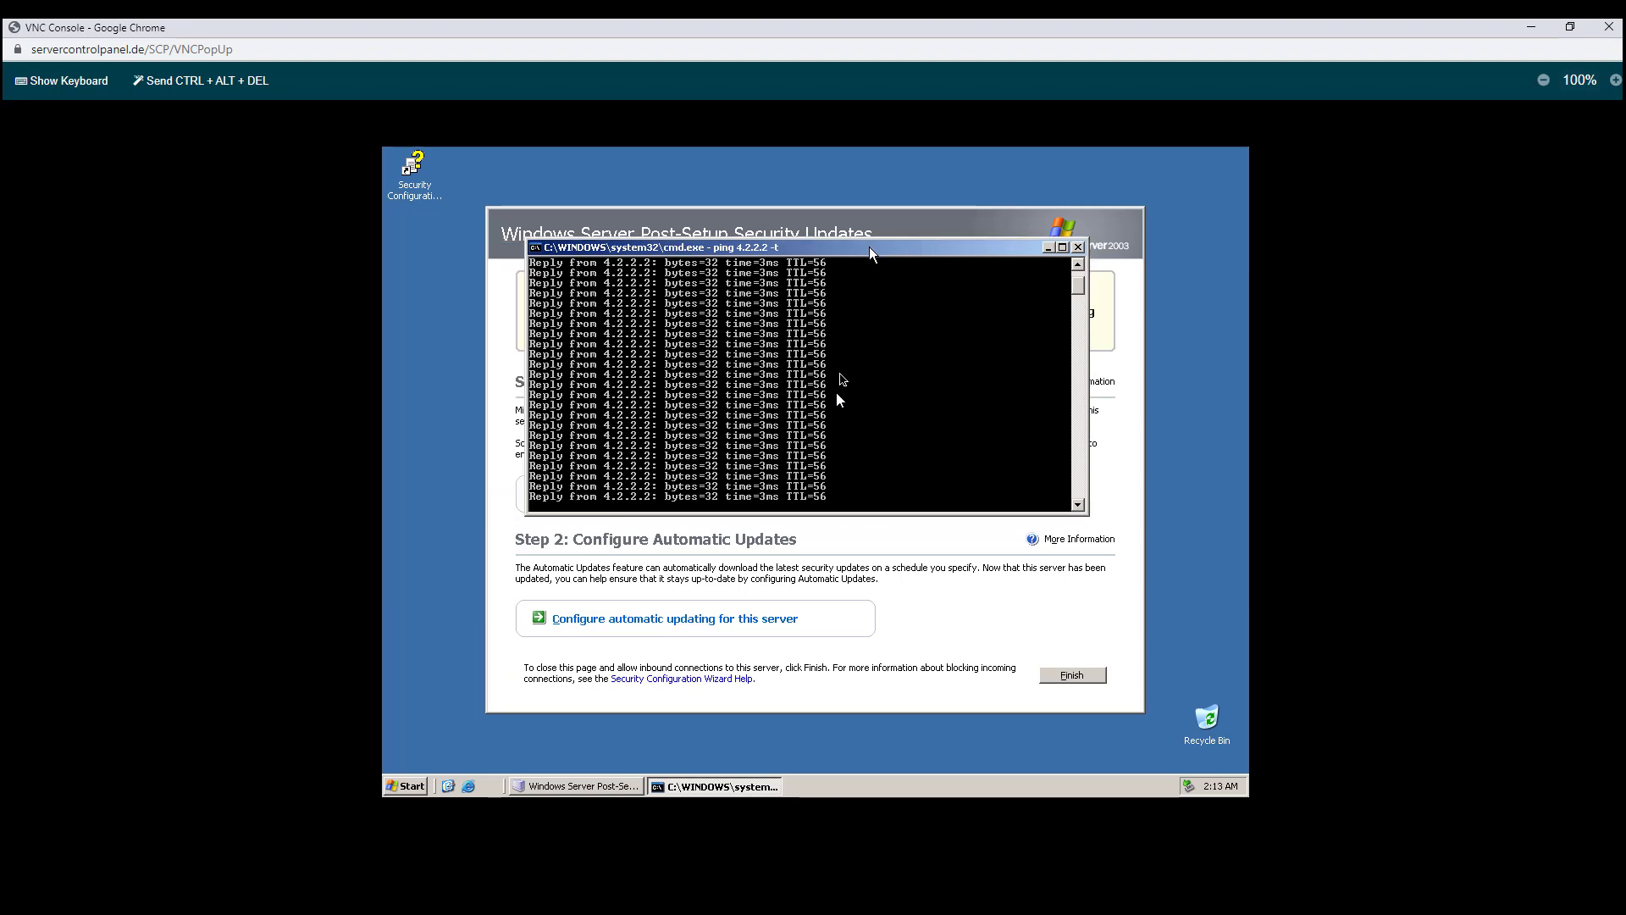
left_click(923, 236)
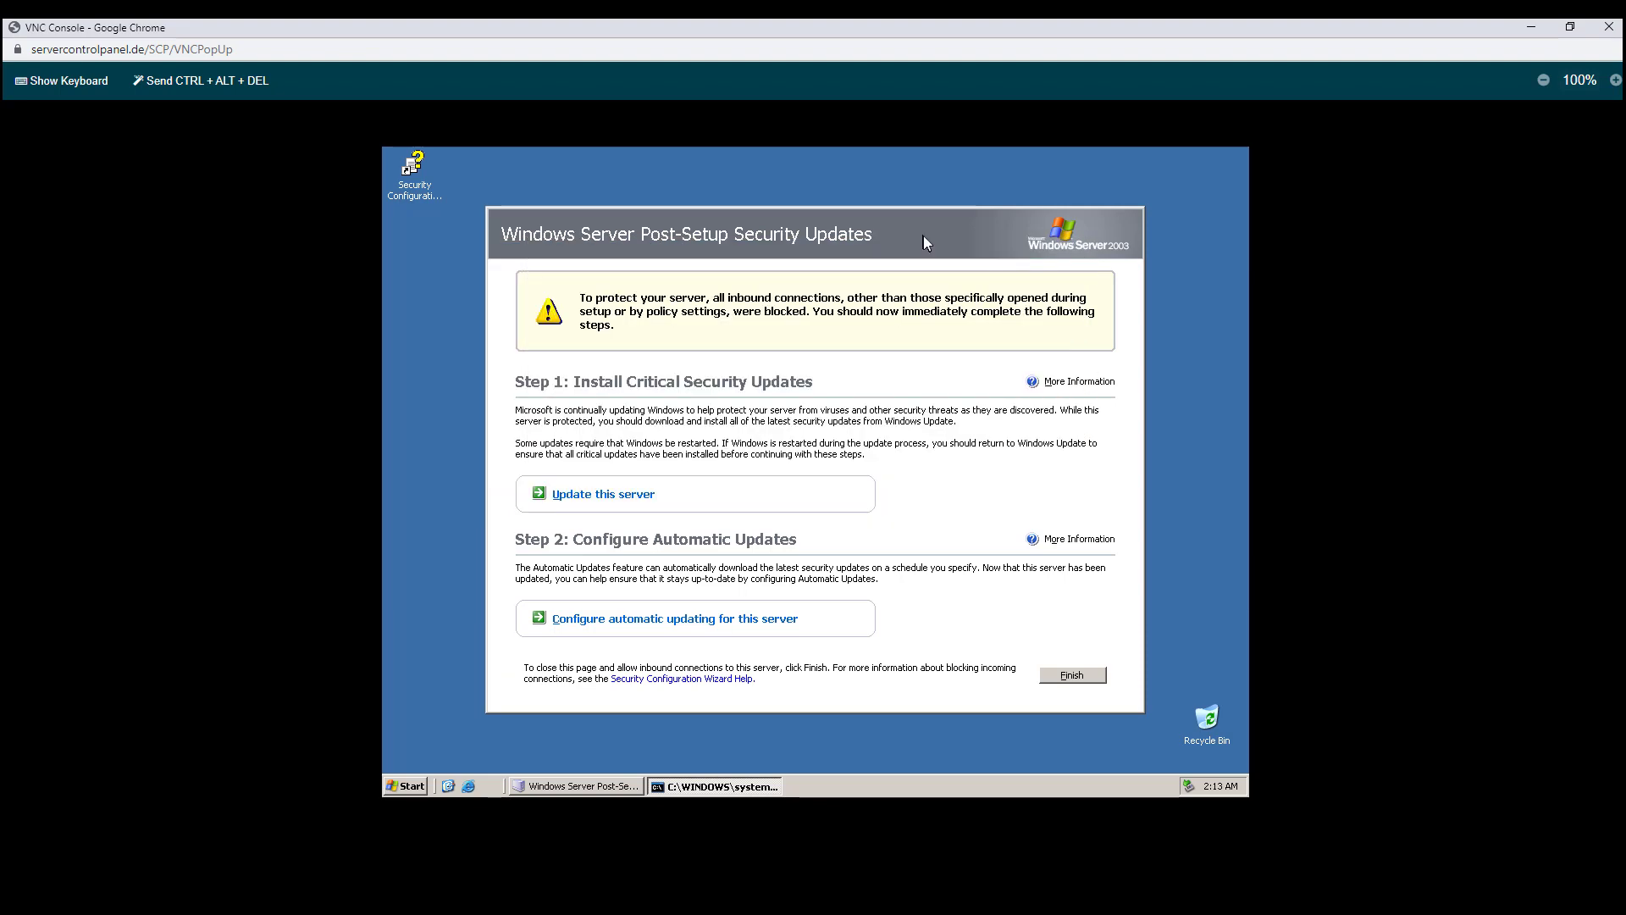
left_click(623, 500)
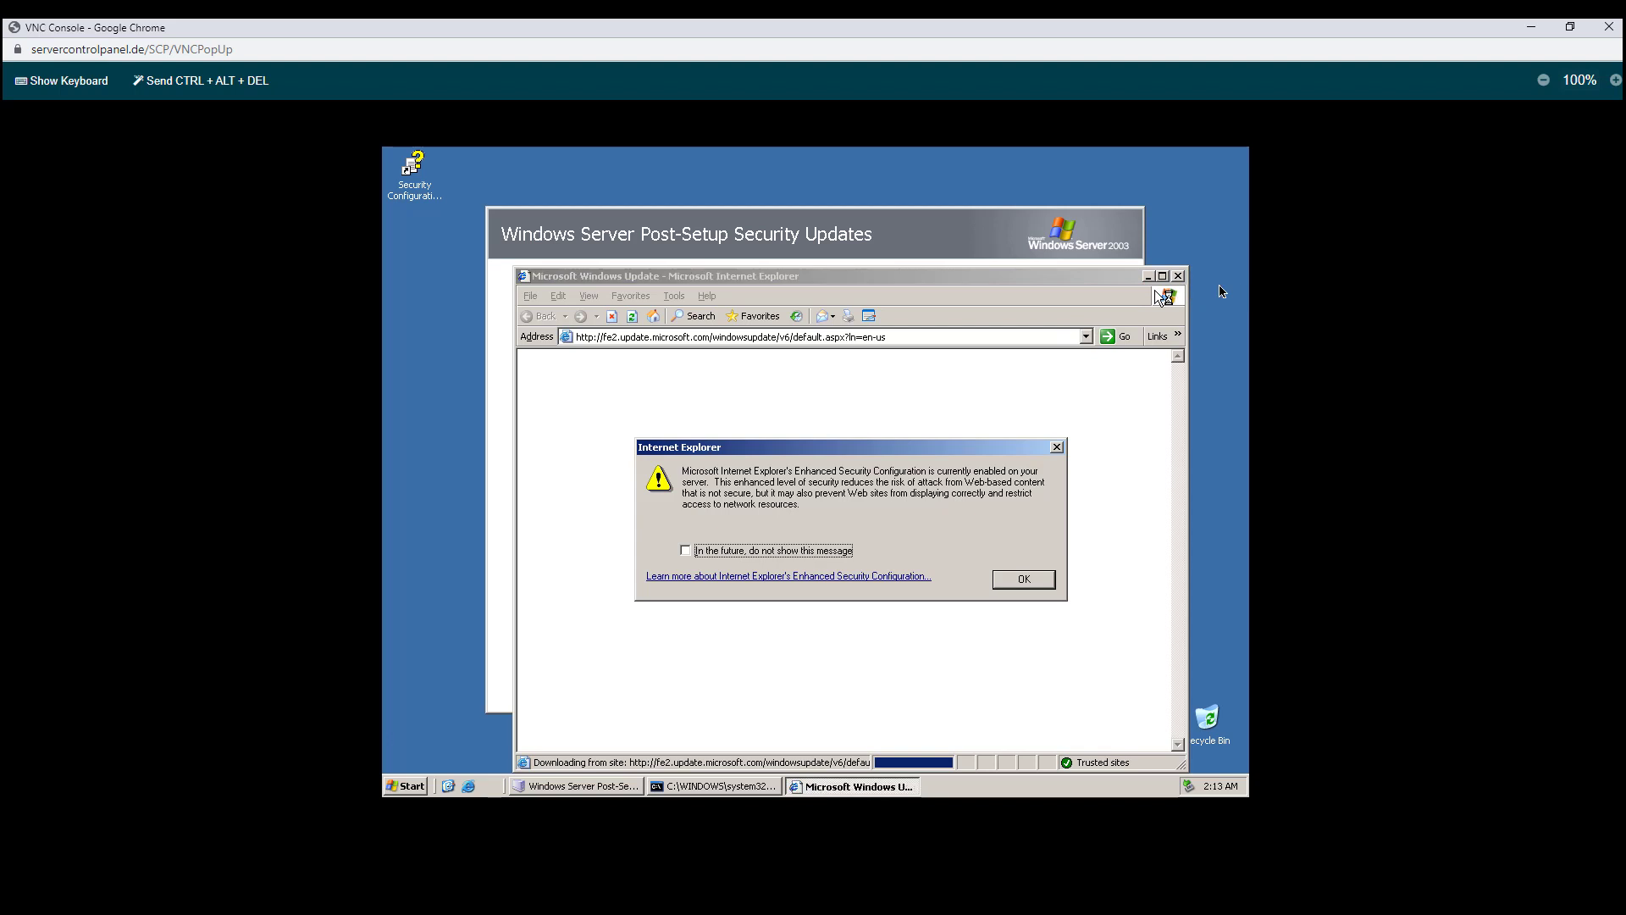
left_click(1029, 585)
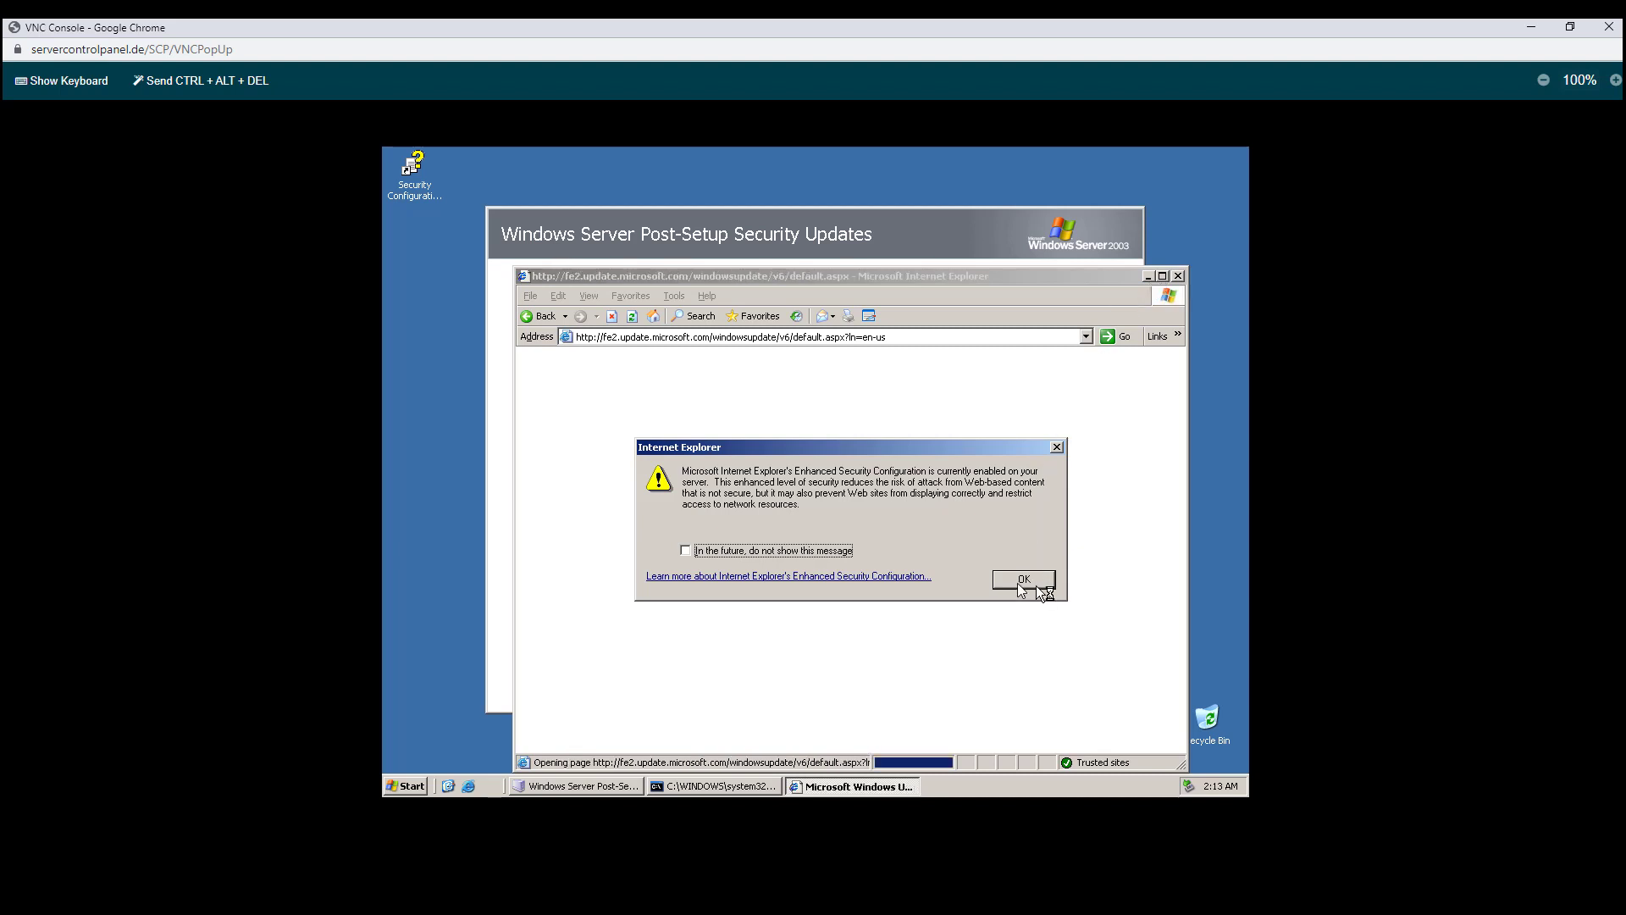
left_click(1025, 582)
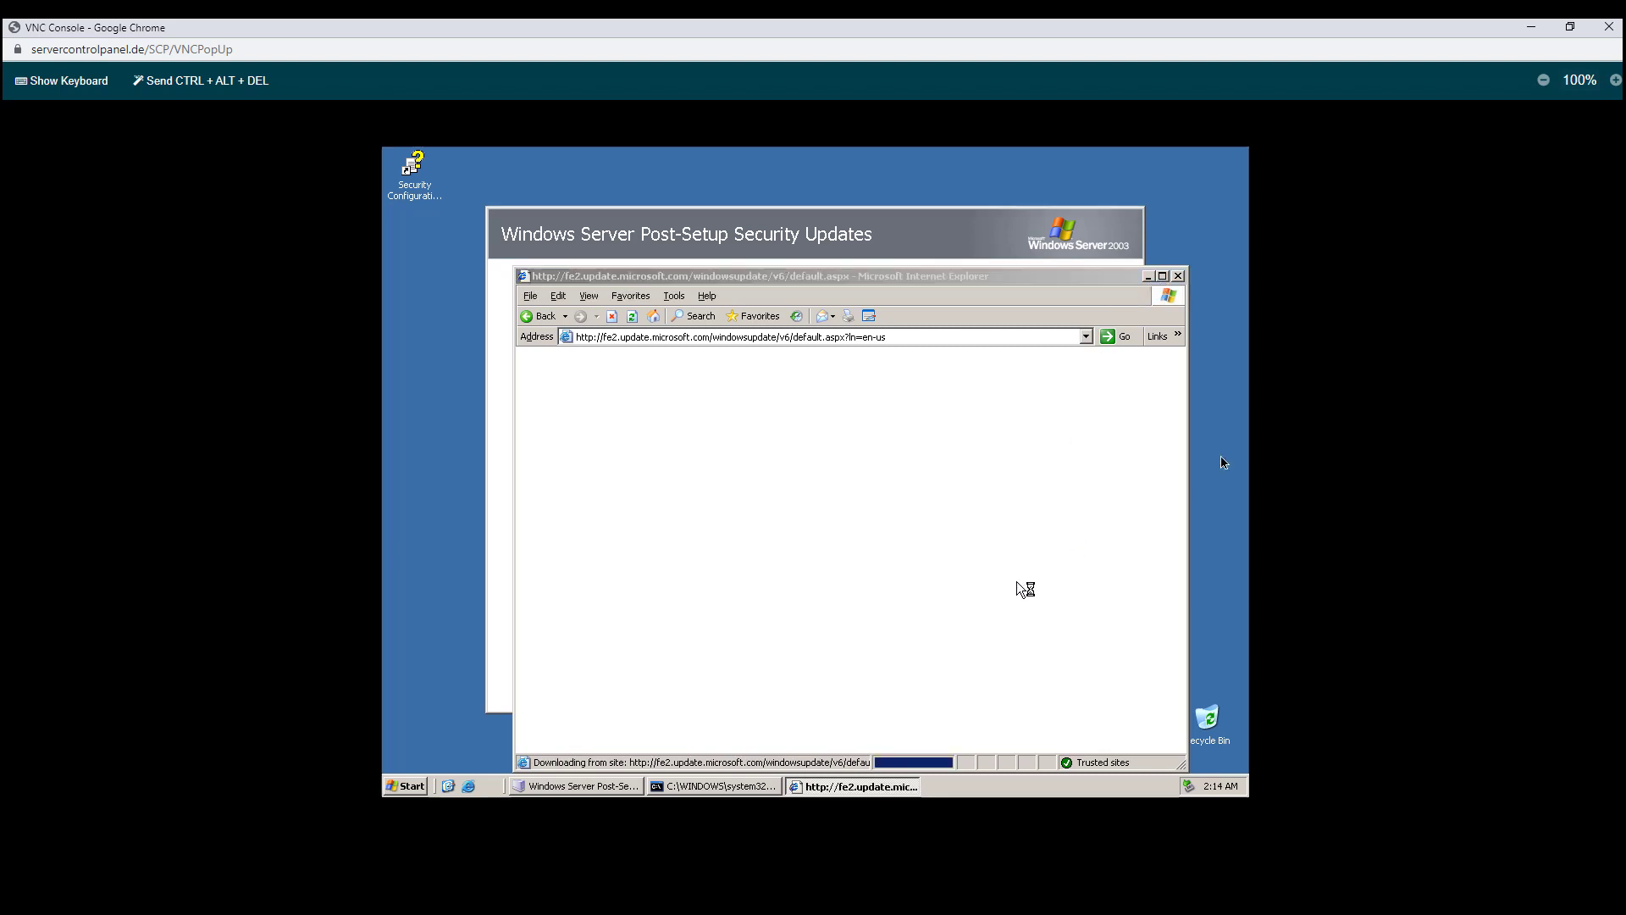